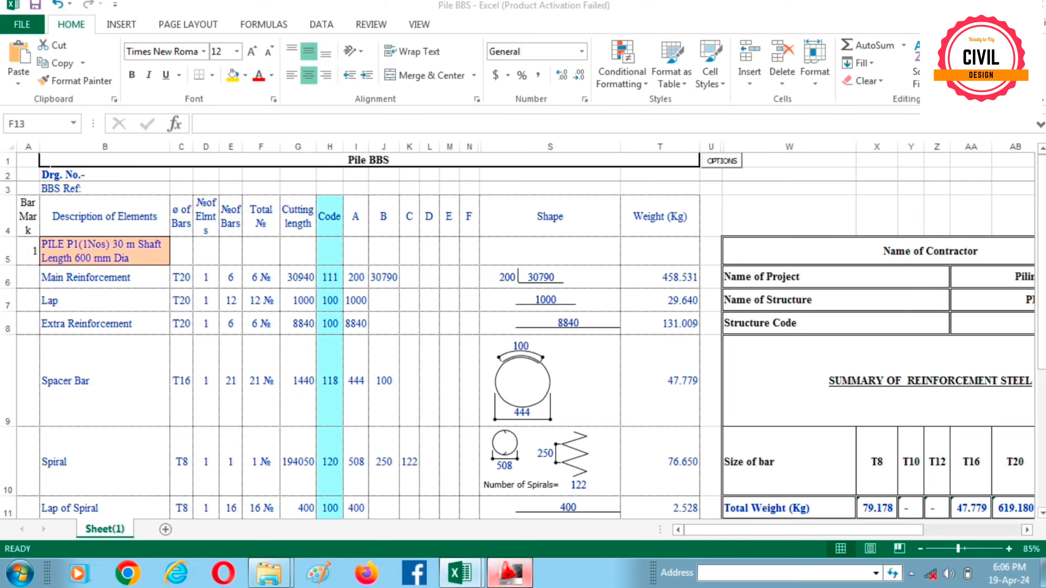
- Switch to the pile drawing in AutoCAD and examine the overall shaft length dimension beside the pile elevation
click(510, 573)
scroll(548, 235, down, 6)
scroll(554, 235, down, 3)
drag(561, 350, 562, 229)
scroll(563, 210, down, 1)
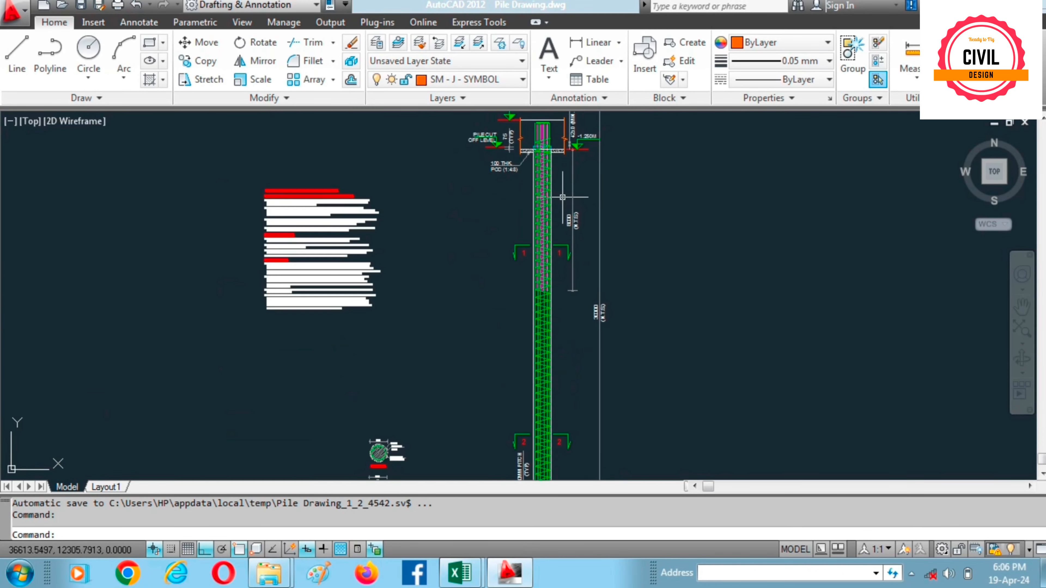
mouse_move(590, 340)
mouse_down()
mouse_move(587, 180)
mouse_move(618, 346)
mouse_up()
scroll(633, 215, up, 3)
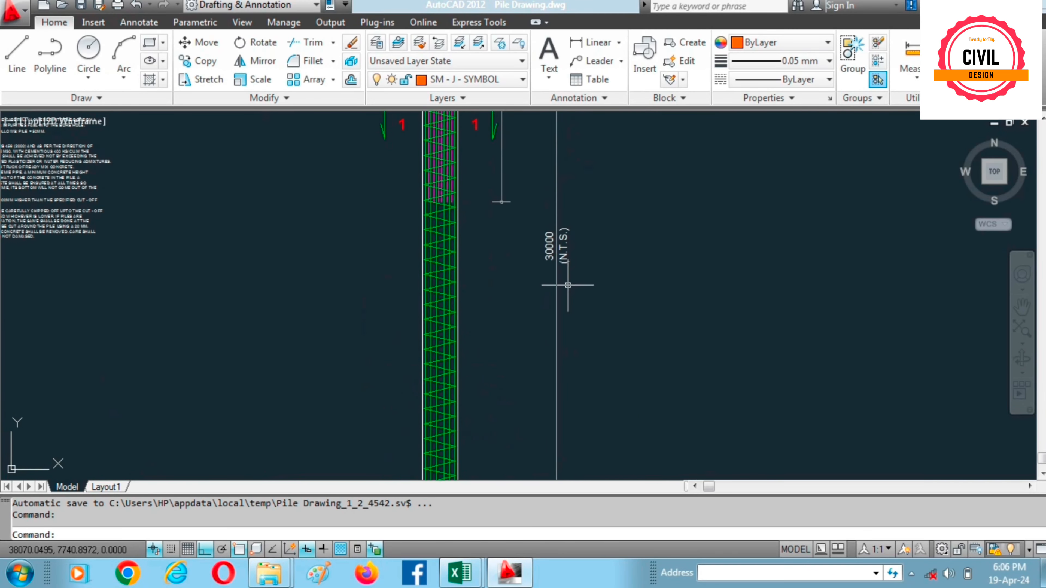
scroll(517, 216, up, 2)
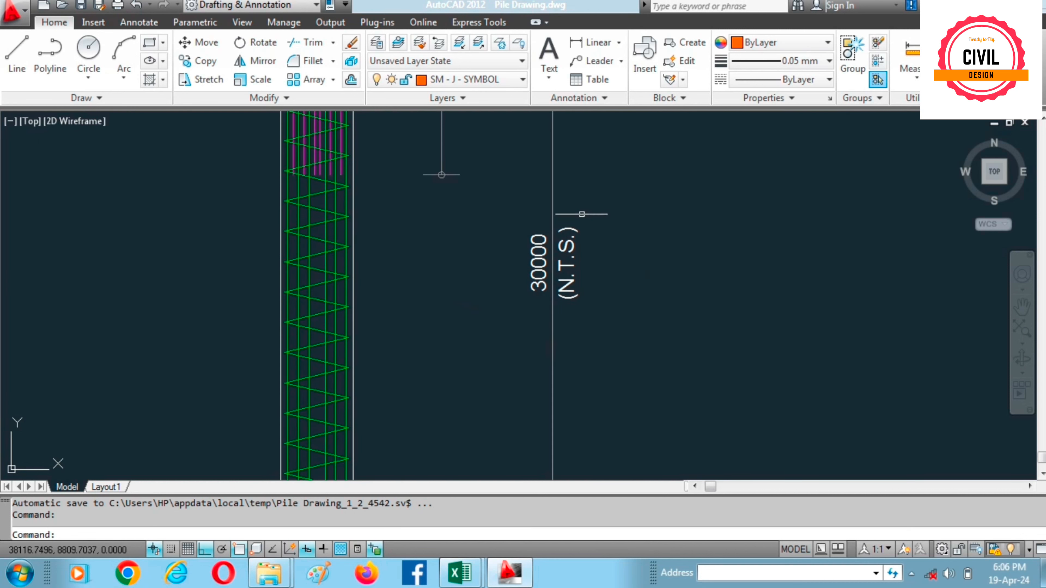
scroll(522, 273, down, 2)
scroll(530, 281, down, 3)
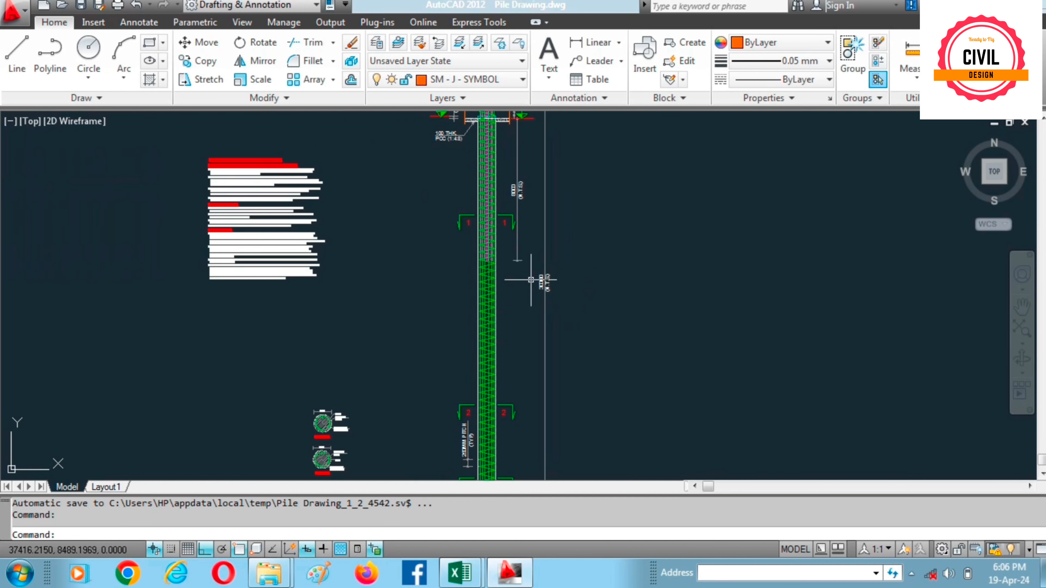
- Examine the level marks at the pile head and the length dimension of the shaft's upper reinforcement zone
scroll(534, 194, up, 3)
scroll(510, 329, up, 3)
scroll(514, 247, down, 5)
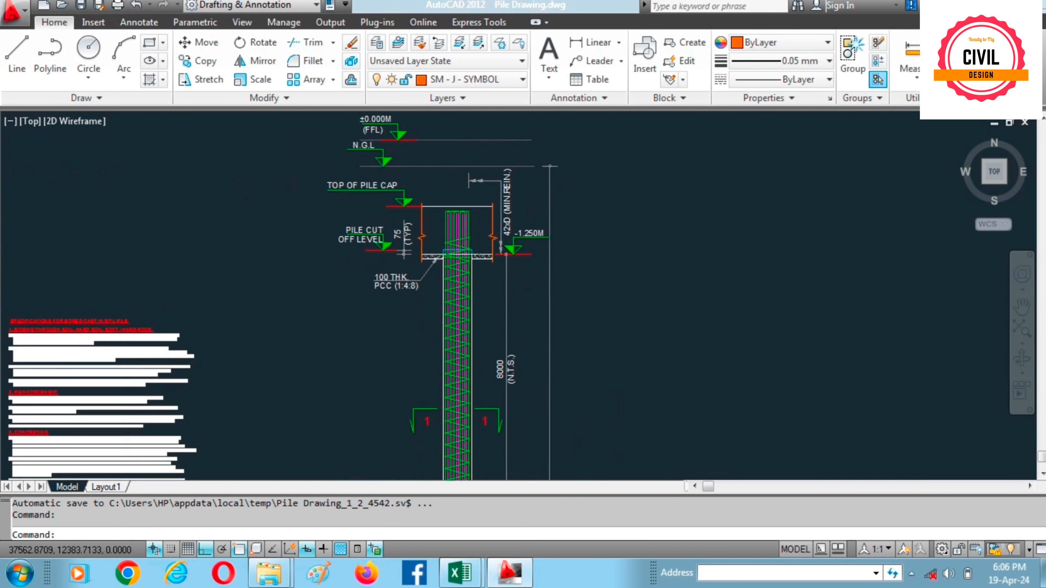
scroll(494, 209, up, 4)
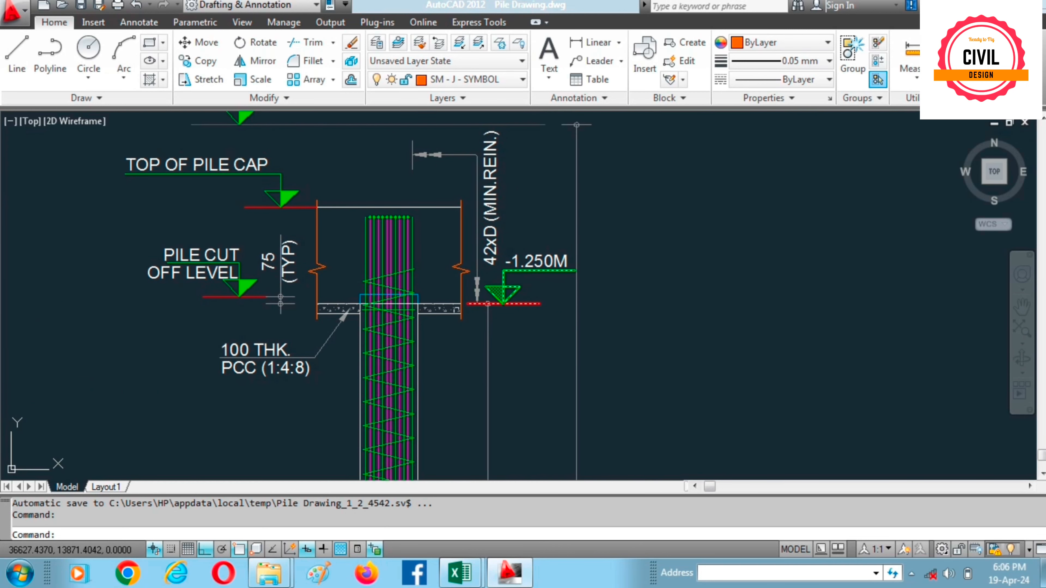
scroll(510, 320, down, 3)
scroll(515, 366, up, 2)
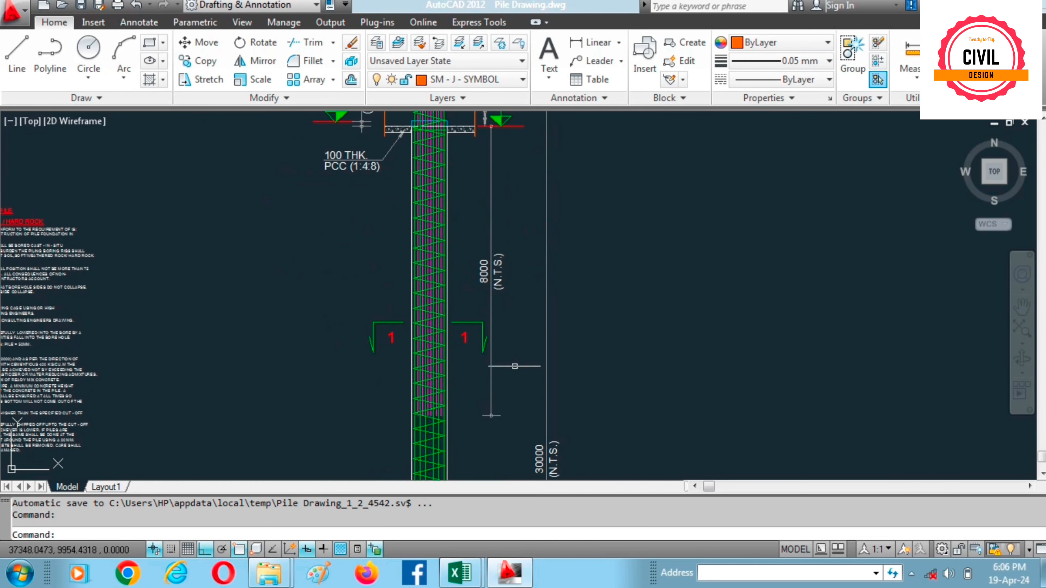
scroll(512, 326, up, 2)
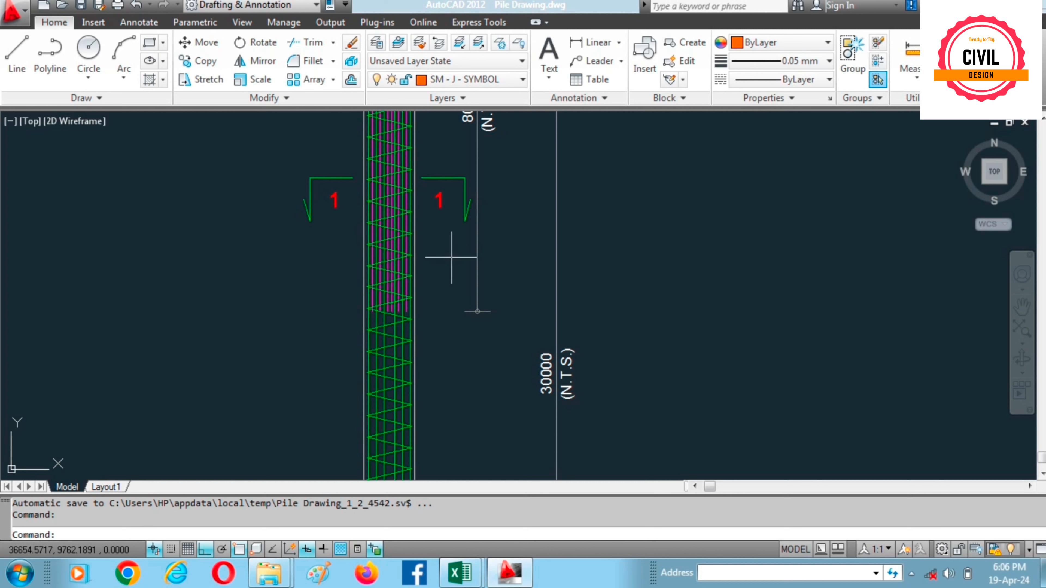
- Follow the pile elevation down to its toe, examining the spiral pitch, section marks 2 and 3, and the detail title
scroll(443, 200, down, 2)
drag(434, 311, 430, 206)
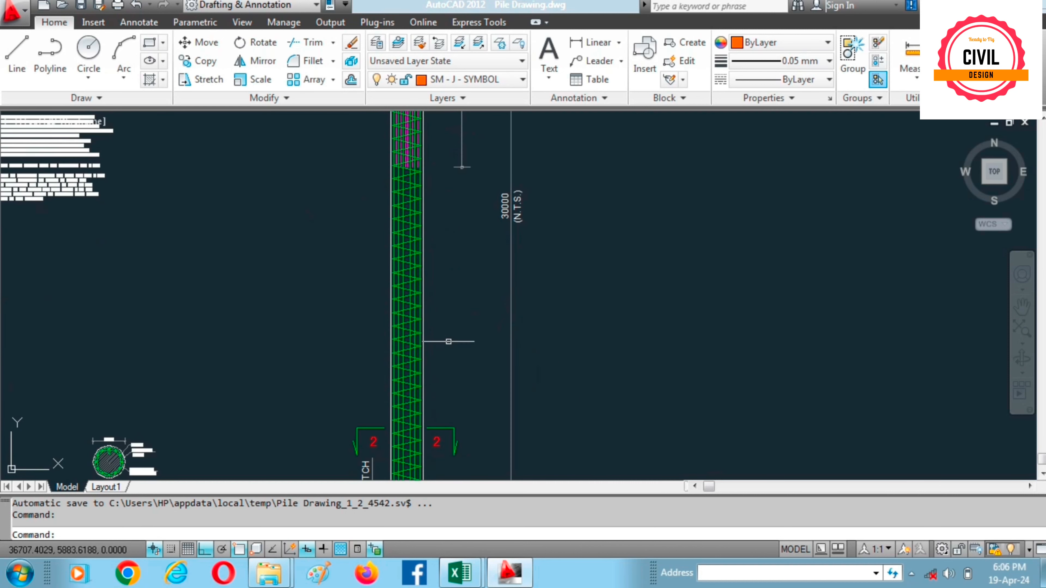
drag(462, 394, 471, 281)
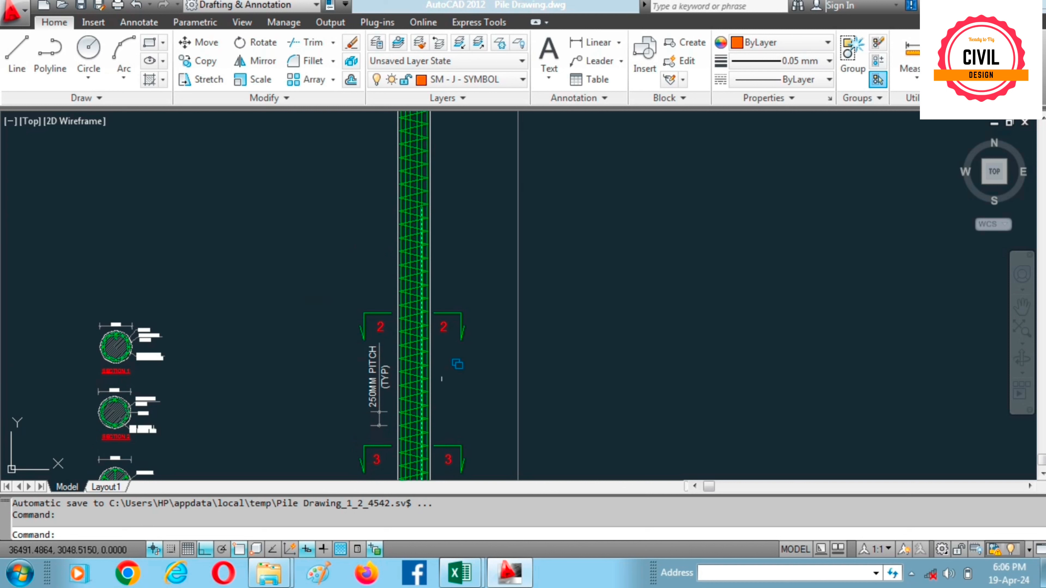
drag(399, 362, 407, 200)
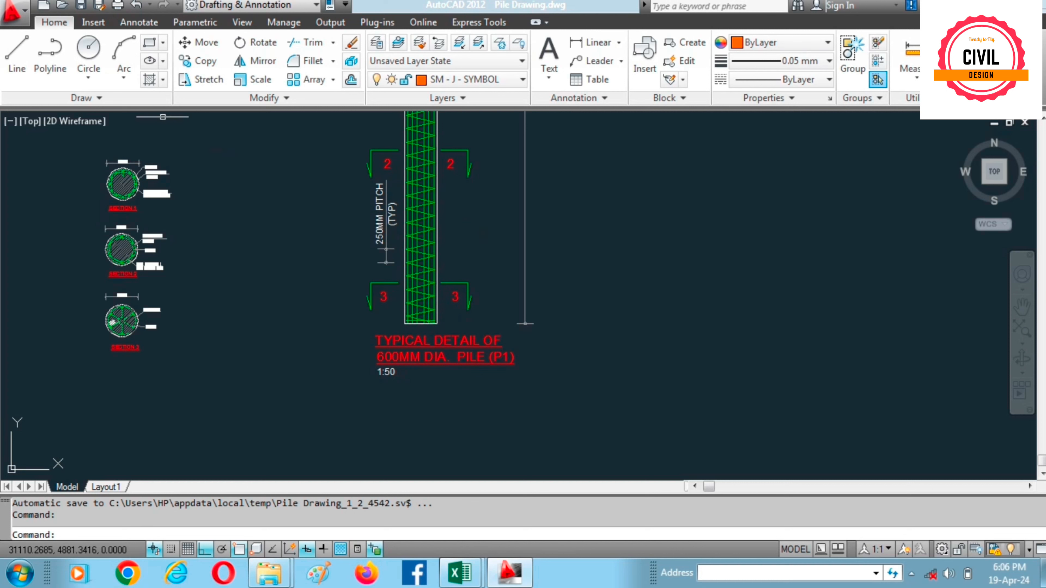
scroll(118, 163, up, 2)
scroll(123, 171, up, 2)
scroll(222, 184, down, 5)
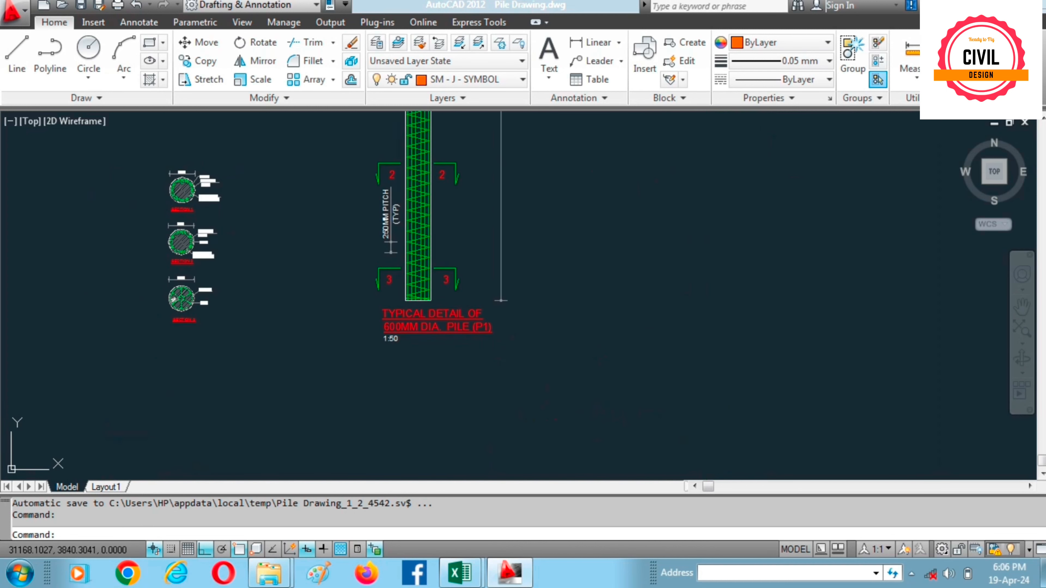
scroll(445, 227, up, 2)
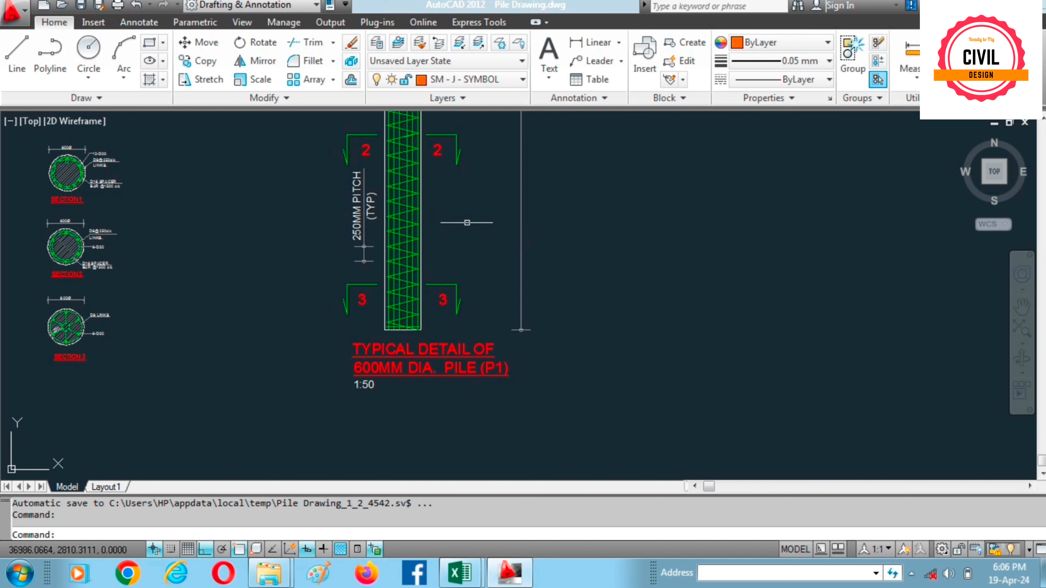
drag(480, 186, 492, 344)
scroll(515, 242, down, 5)
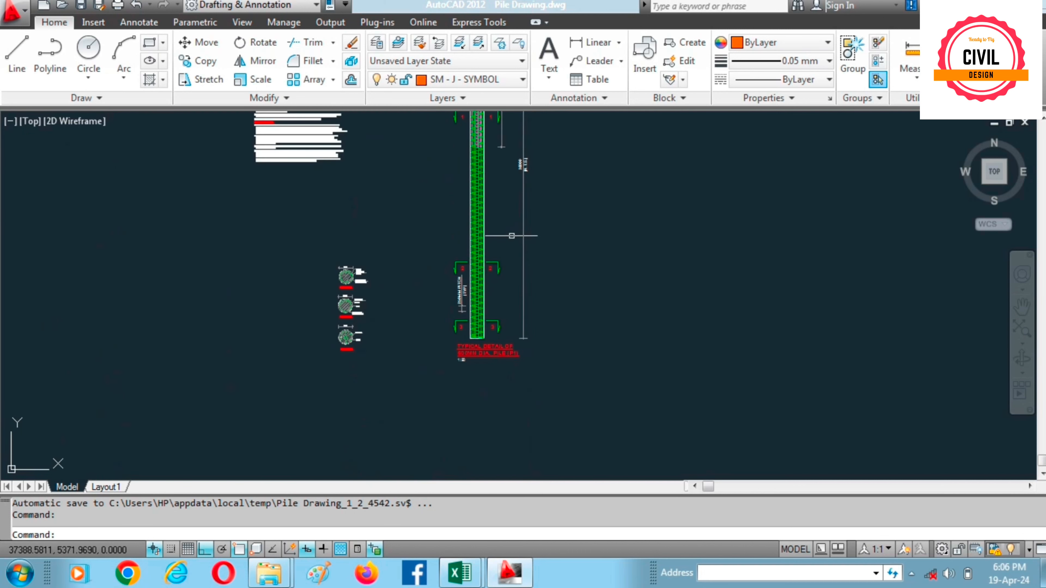
- Inspect the pile head, checking the cut-off level, the bars extending into the pile cap and the minimum reinforcement anchorage note
drag(496, 184, 514, 325)
scroll(489, 145, up, 8)
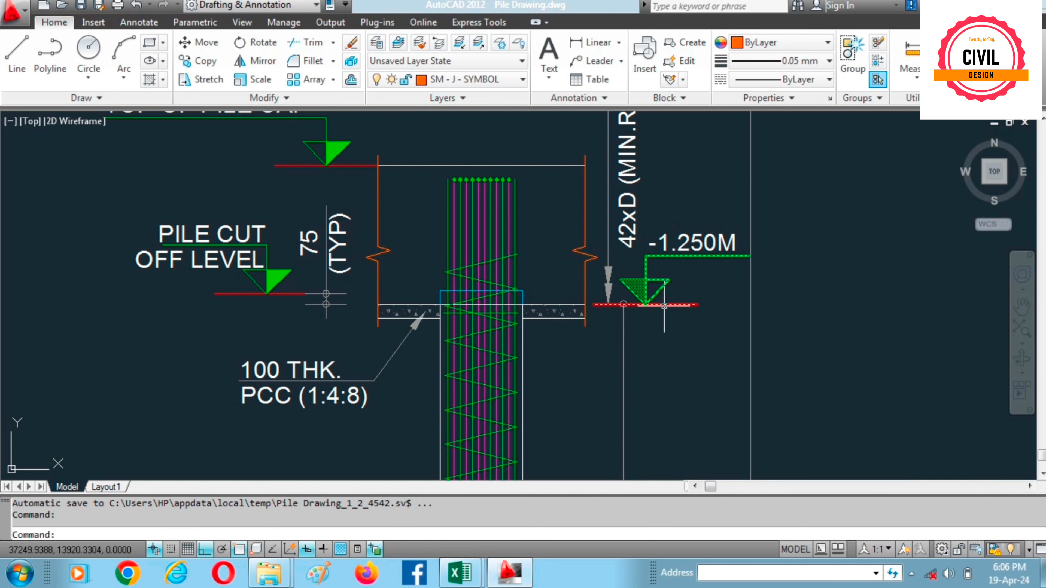
scroll(510, 194, up, 3)
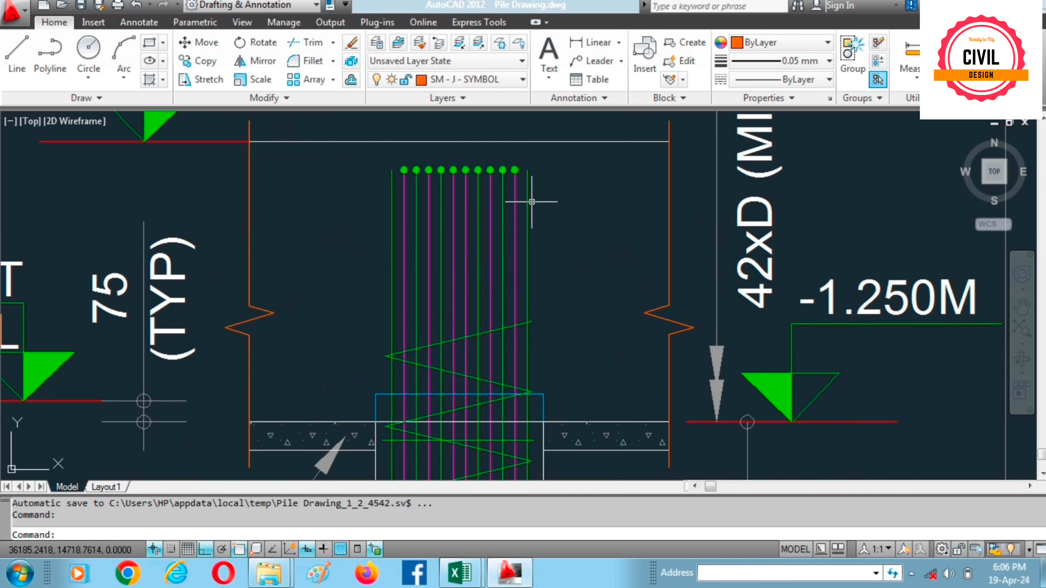
scroll(529, 204, down, 2)
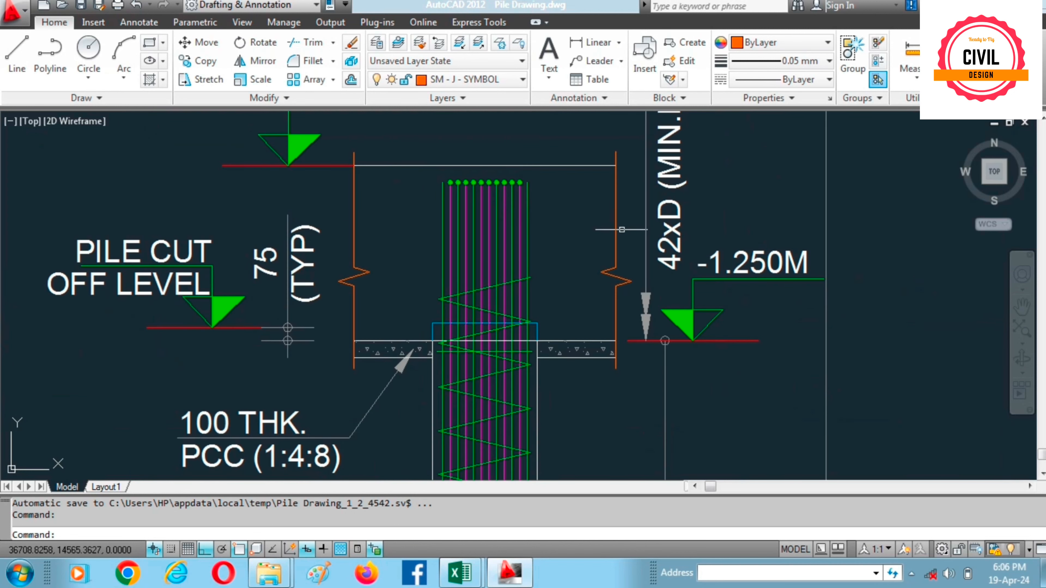
drag(651, 220, 639, 287)
scroll(677, 215, down, 2)
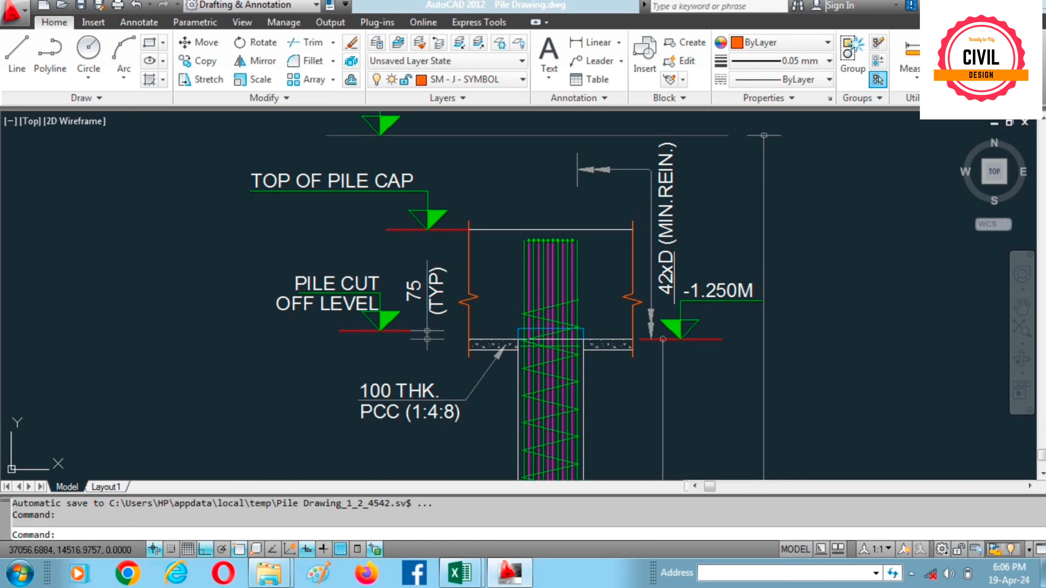
scroll(675, 288, up, 2)
scroll(622, 325, down, 3)
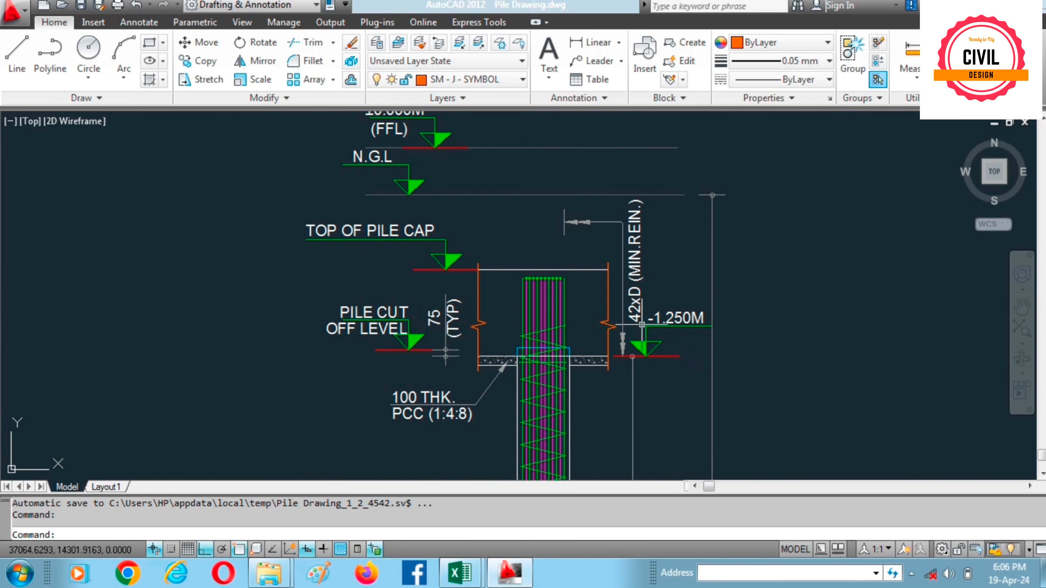
scroll(637, 238, up, 1)
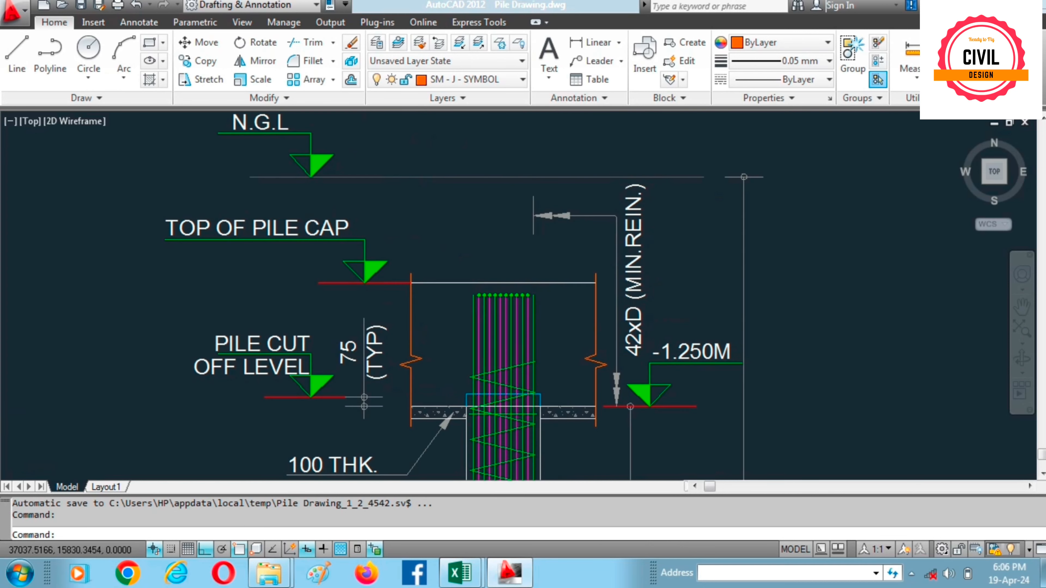
- Trace the main reinforcement from the pile toe back up the shaft to the pile cap and PCC layer
scroll(635, 173, down, 4)
drag(680, 408, 675, 265)
drag(675, 339, 674, 206)
scroll(641, 329, up, 3)
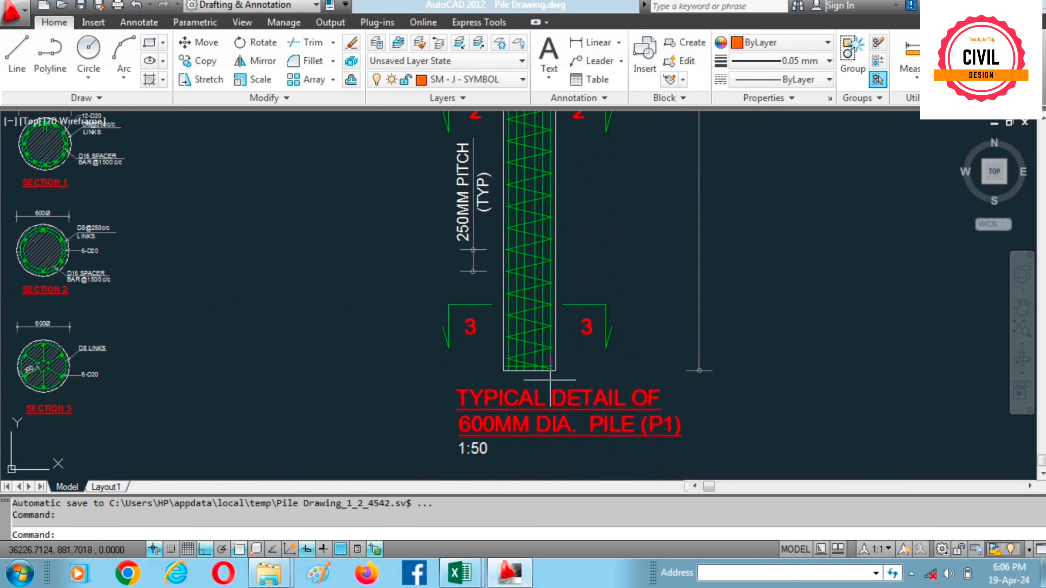
scroll(607, 366, down, 4)
drag(614, 271, 632, 458)
scroll(628, 191, up, 3)
drag(630, 202, 637, 374)
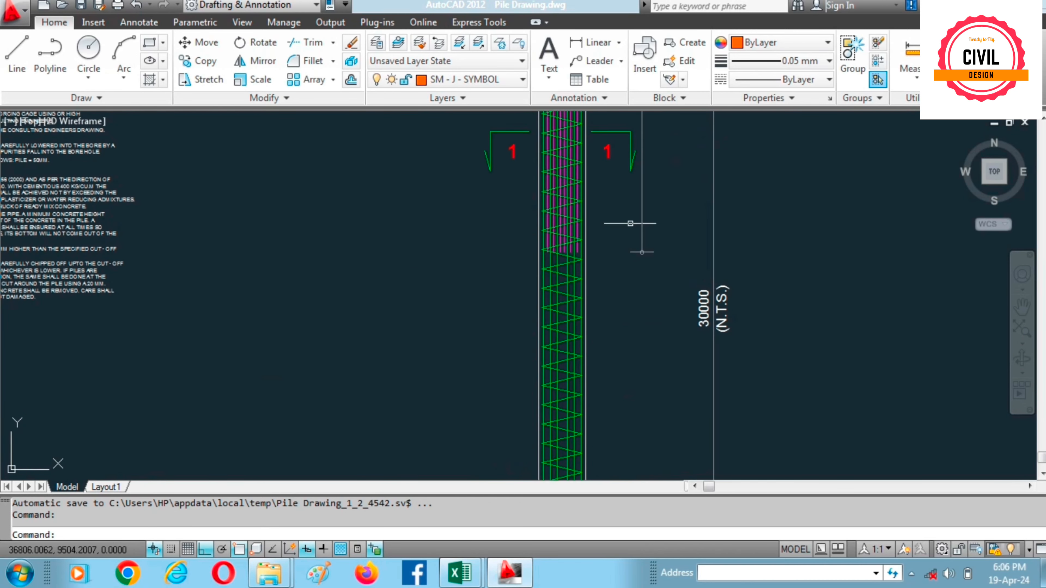
drag(631, 223, 633, 378)
drag(639, 174, 644, 338)
scroll(613, 182, up, 2)
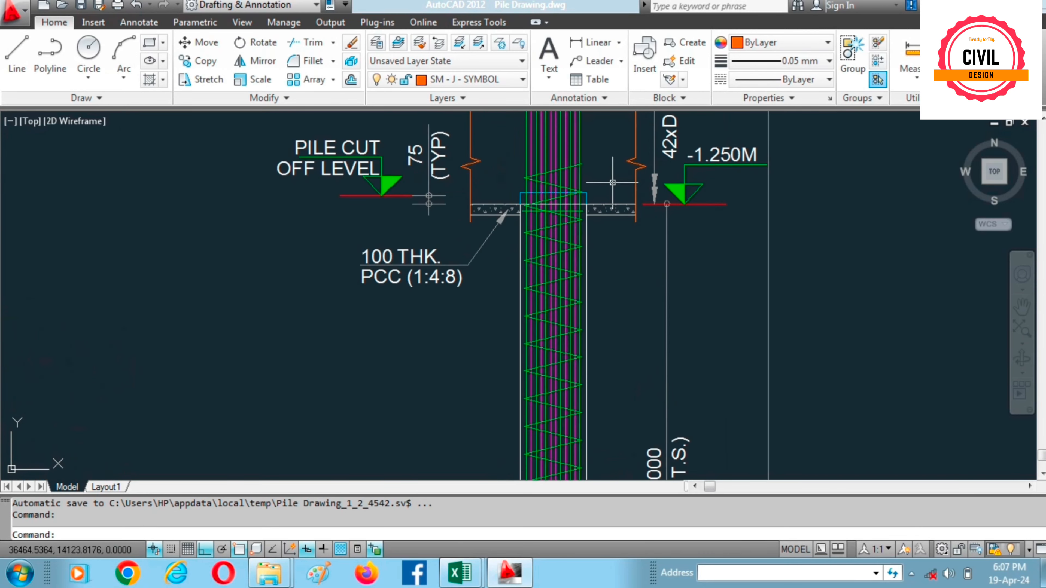
scroll(613, 182, up, 2)
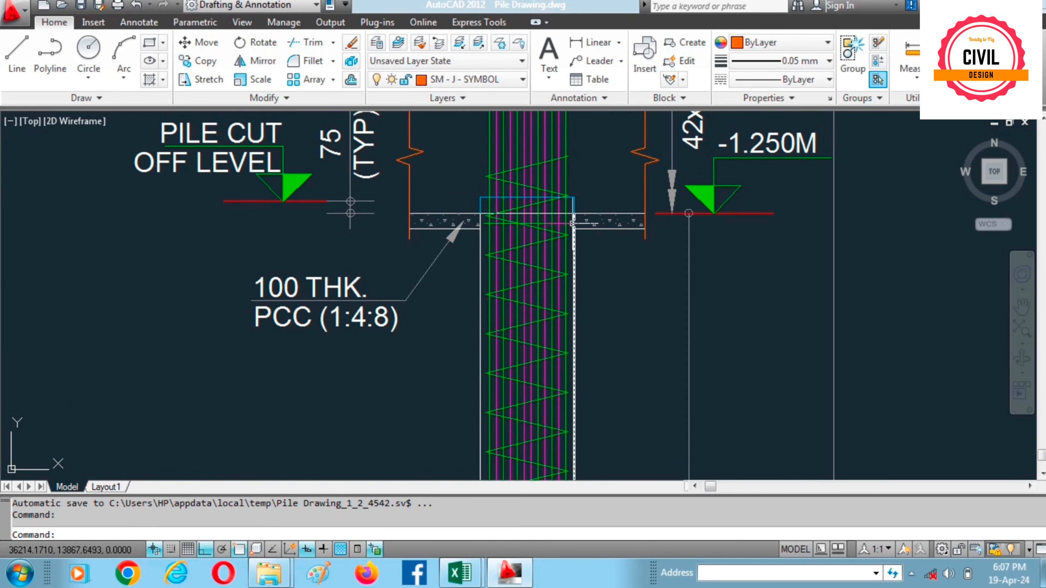
- Review the lower shaft and the three cross-section details, and locate section mark 1 on the pile elevation
scroll(572, 222, down, 6)
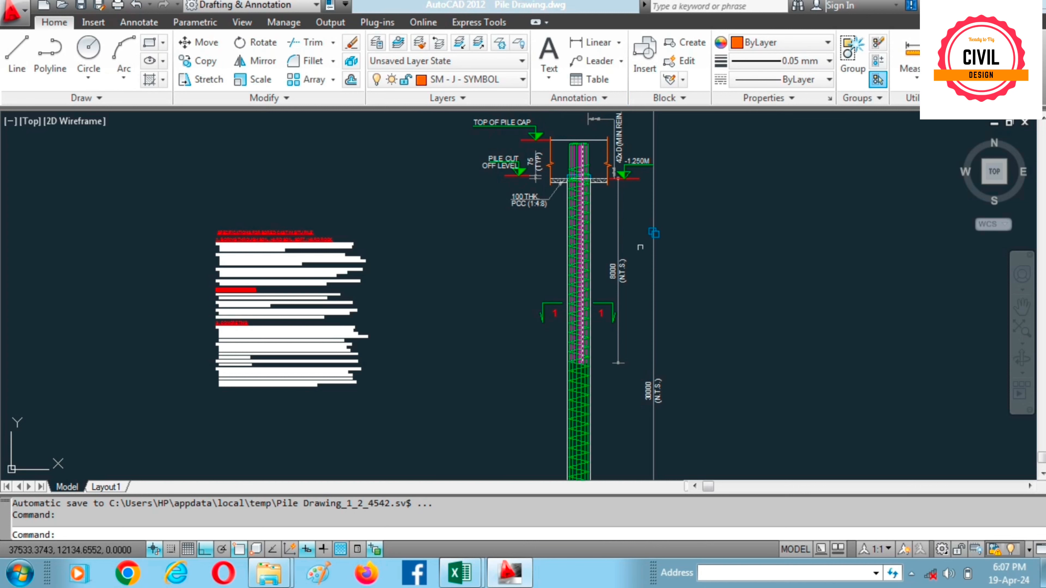
drag(681, 286, 676, 81)
drag(702, 301, 701, 162)
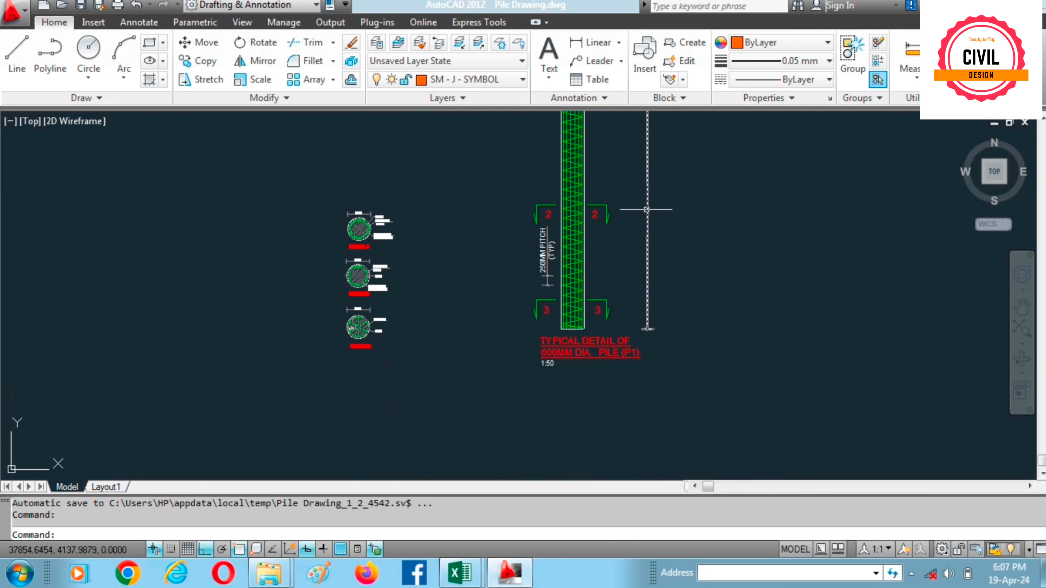
scroll(626, 203, up, 2)
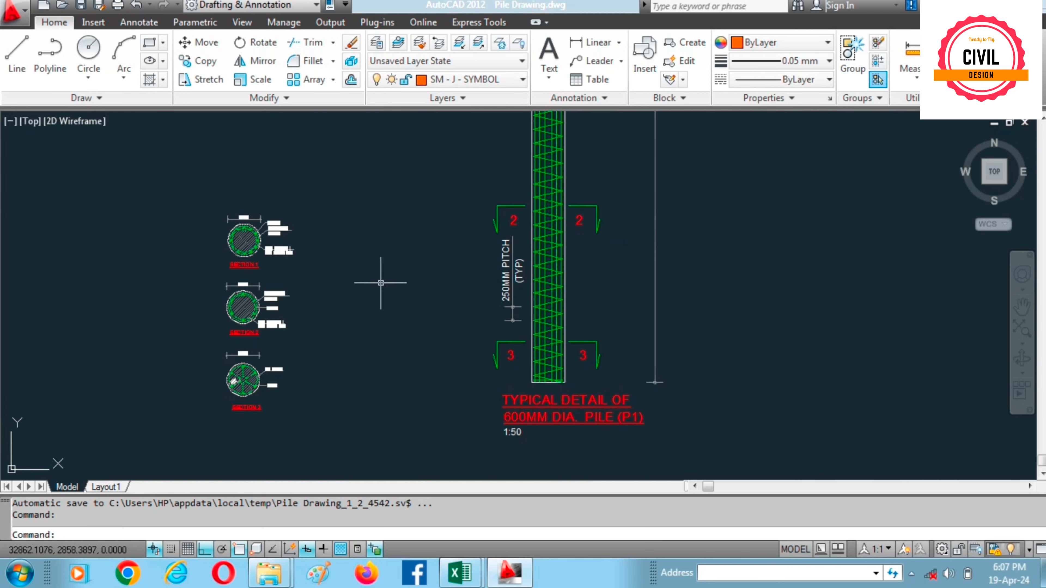
drag(380, 284, 542, 234)
scroll(534, 383, up, 4)
scroll(515, 253, down, 7)
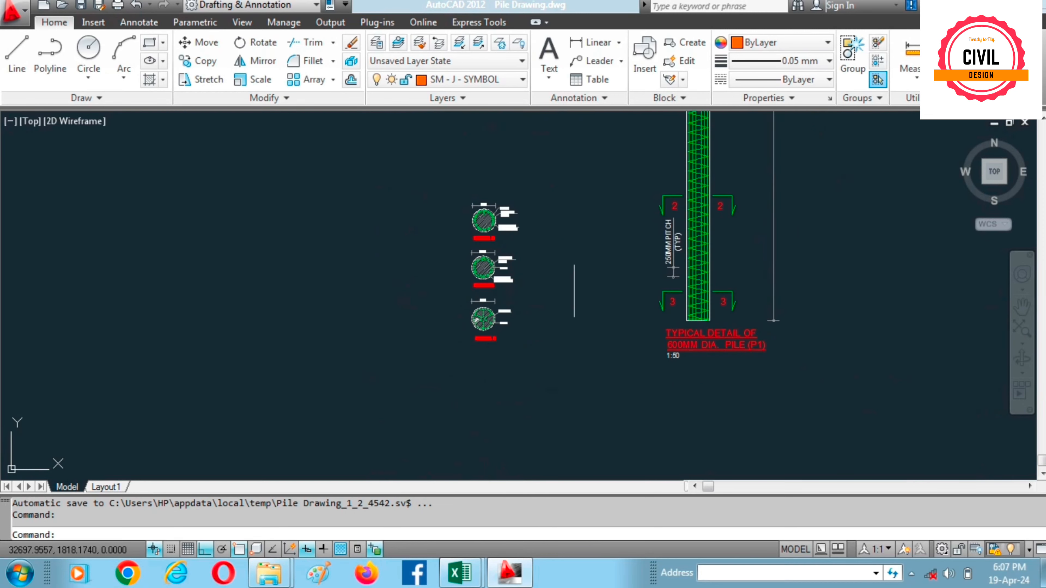
scroll(688, 305, up, 2)
drag(689, 305, 684, 476)
drag(696, 190, 689, 388)
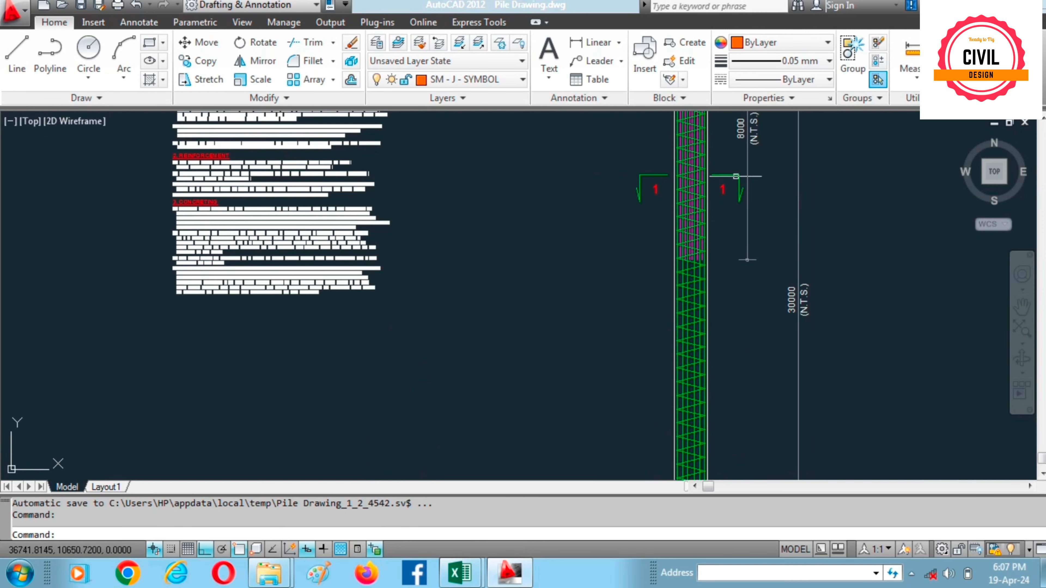
- Examine the Section 1 detail for the pile diameter, main bars, links and spacer bar callouts
drag(648, 307, 687, 124)
mouse_move(588, 363)
mouse_down()
mouse_move(619, 285)
mouse_move(613, 245)
mouse_up()
scroll(519, 257, up, 6)
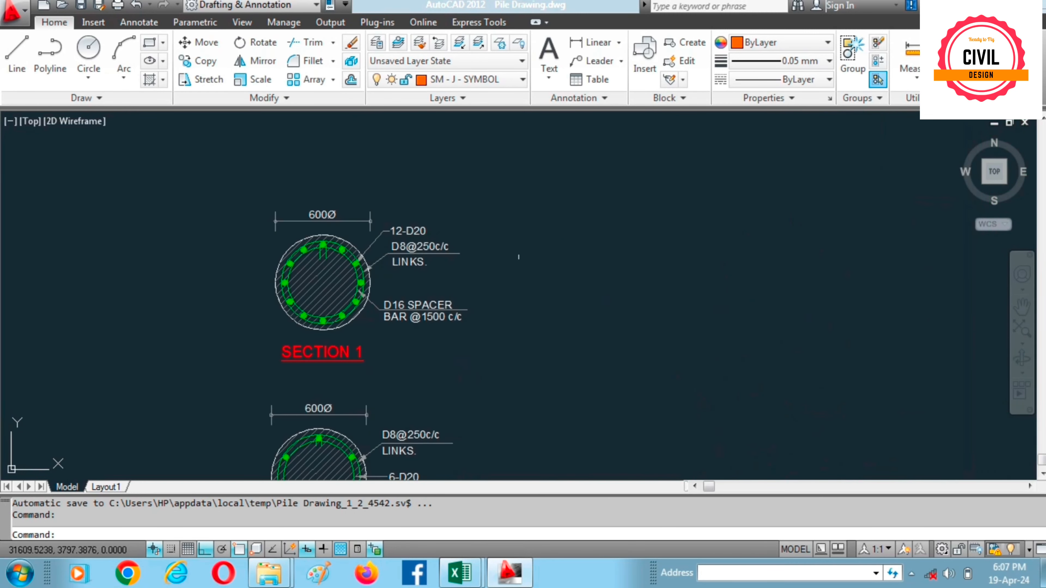
scroll(406, 258, up, 4)
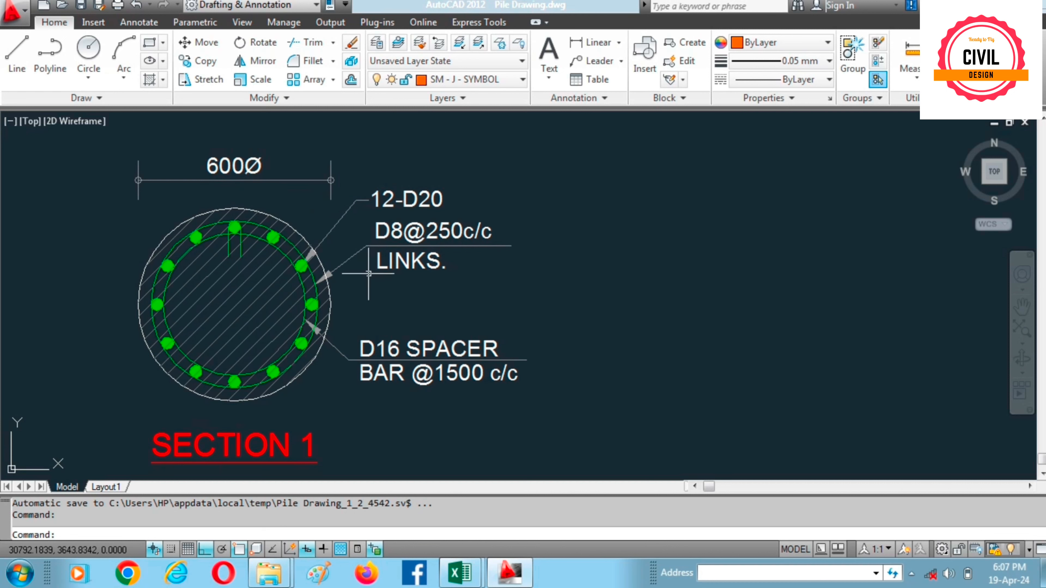
mouse_move(381, 312)
mouse_down()
mouse_move(374, 167)
mouse_move(334, 204)
mouse_move(326, 261)
mouse_up()
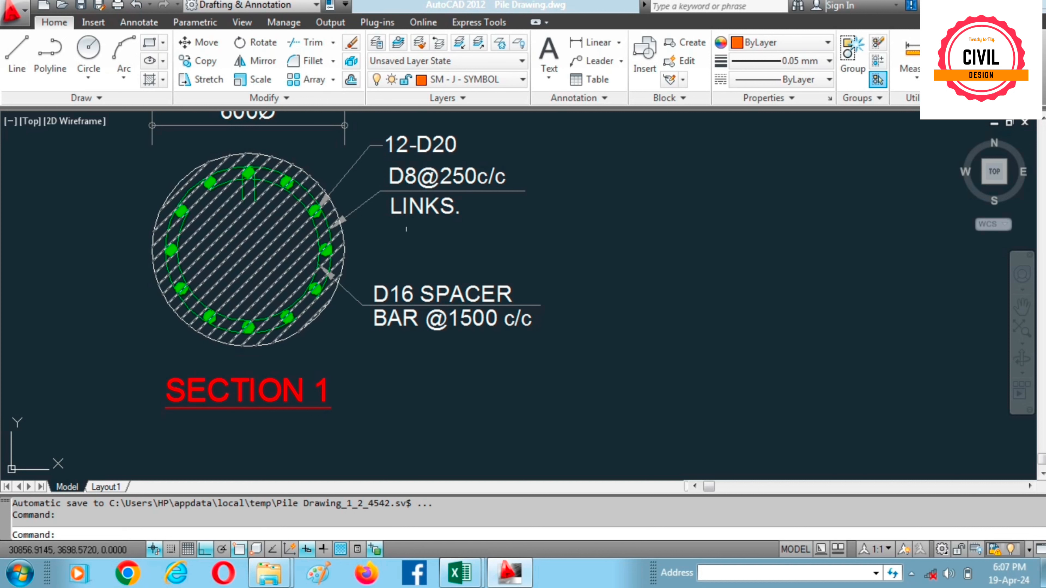
scroll(350, 185, down, 3)
scroll(347, 175, up, 3)
scroll(419, 210, up, 2)
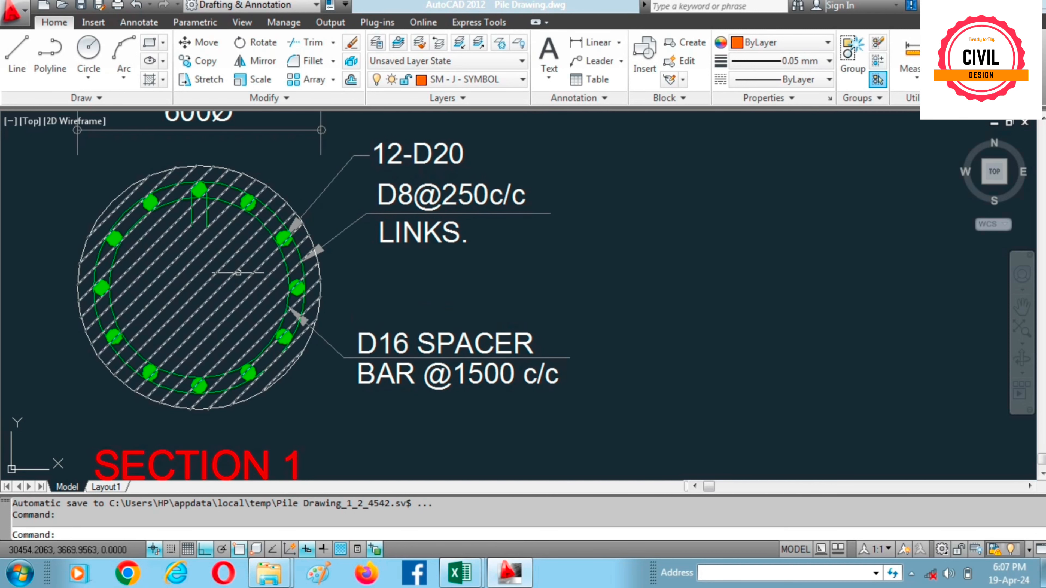
scroll(299, 222, up, 2)
scroll(308, 233, down, 3)
scroll(308, 233, down, 3)
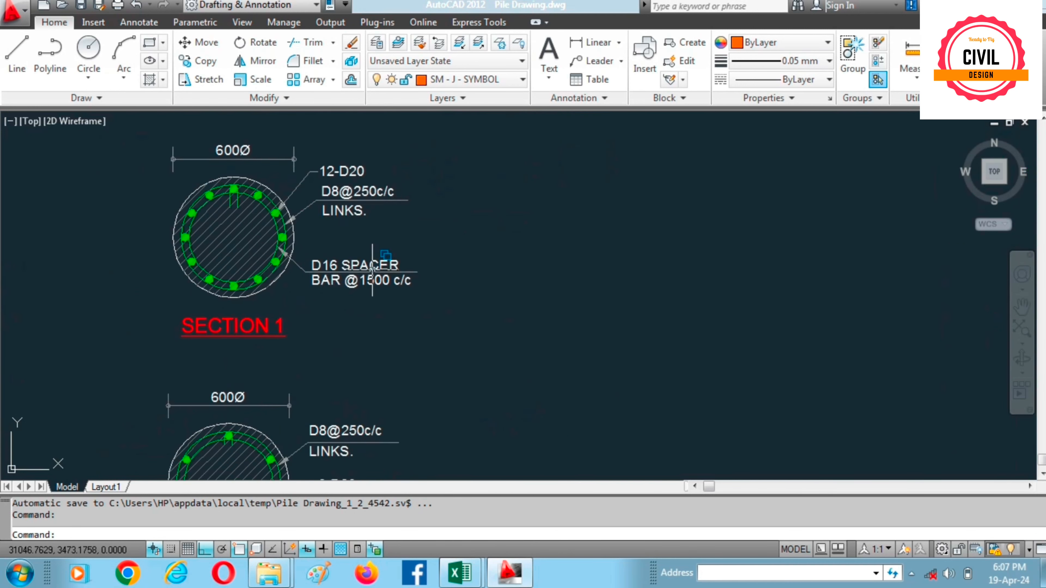
scroll(272, 247, up, 4)
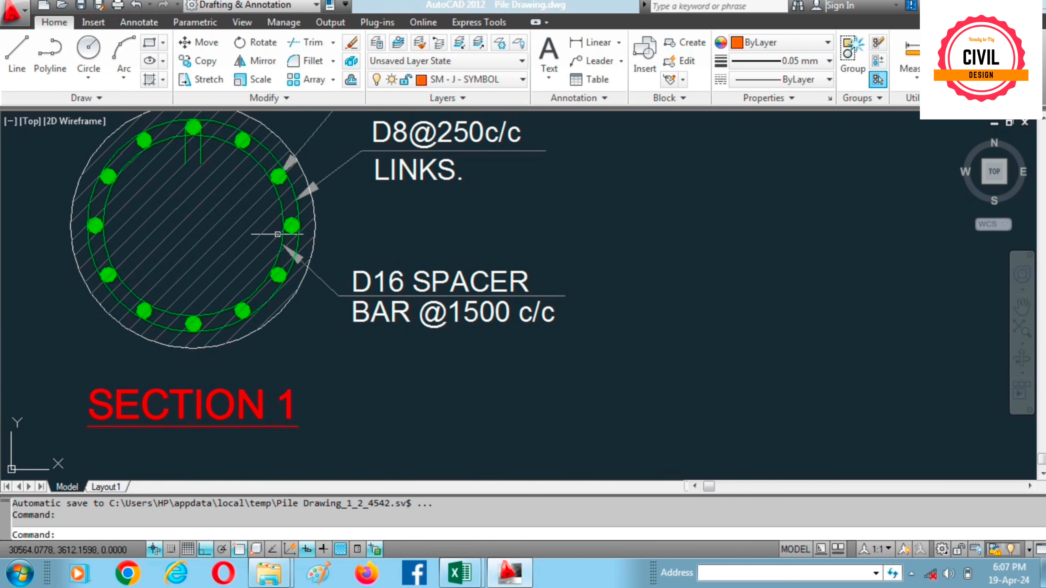
- Review the Section 1 callouts for main bars, links and spacer bars, and find the Section 2 detail below it
drag(278, 248, 294, 308)
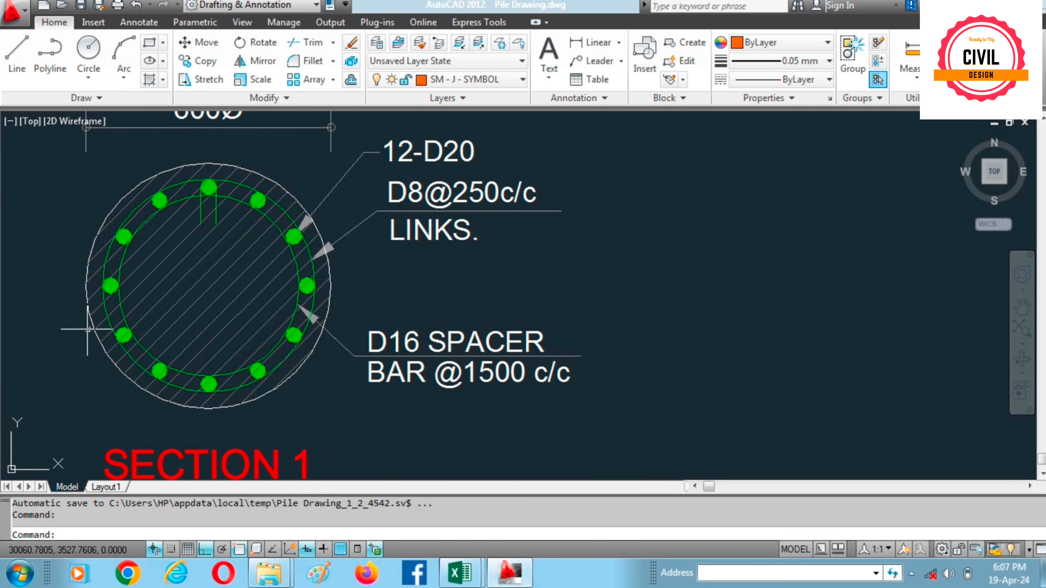
scroll(404, 163, down, 3)
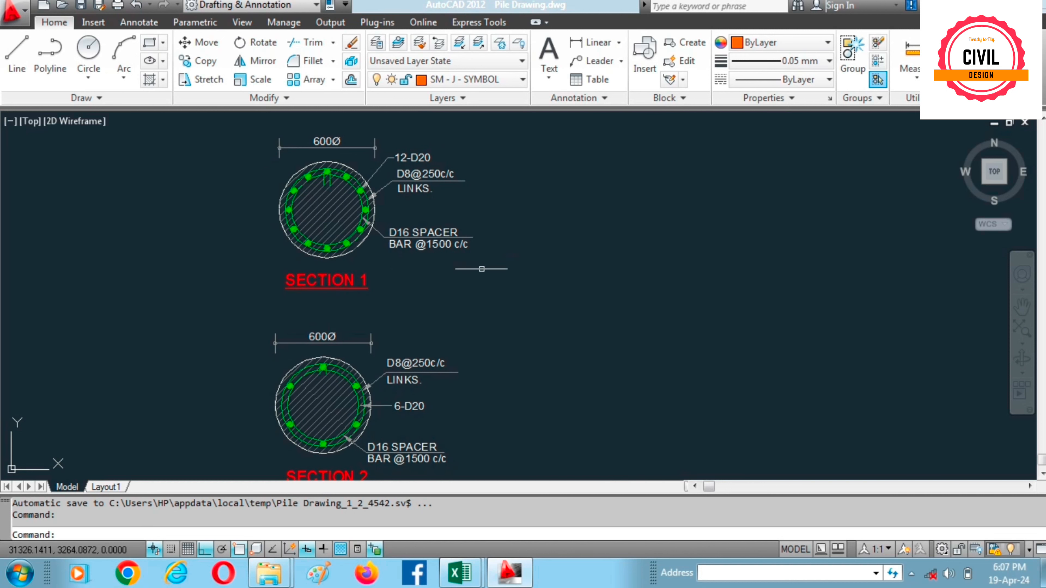
drag(458, 370, 442, 274)
scroll(343, 293, up, 3)
scroll(346, 231, down, 6)
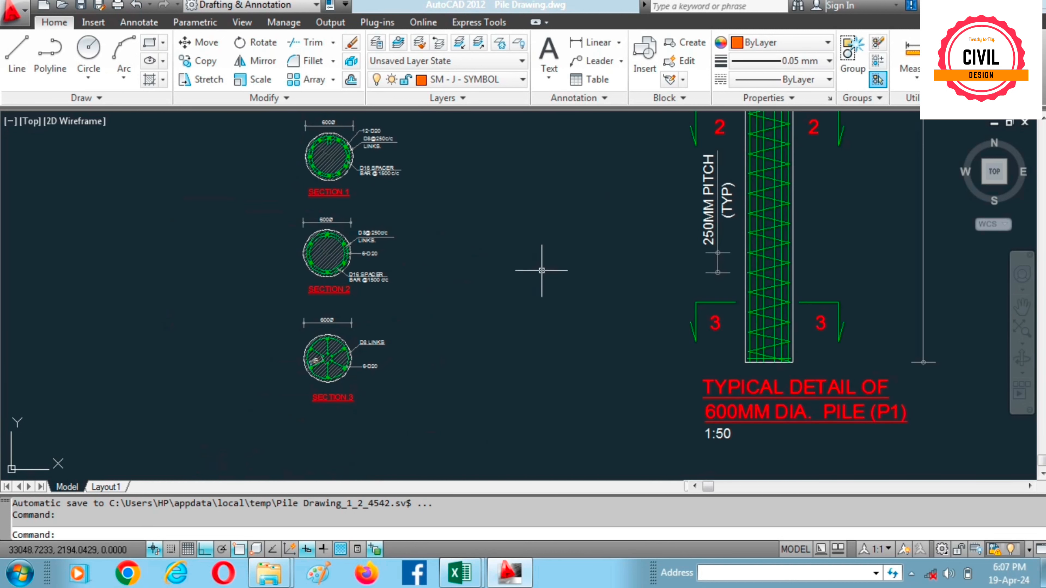
drag(542, 271, 420, 350)
scroll(249, 326, up, 3)
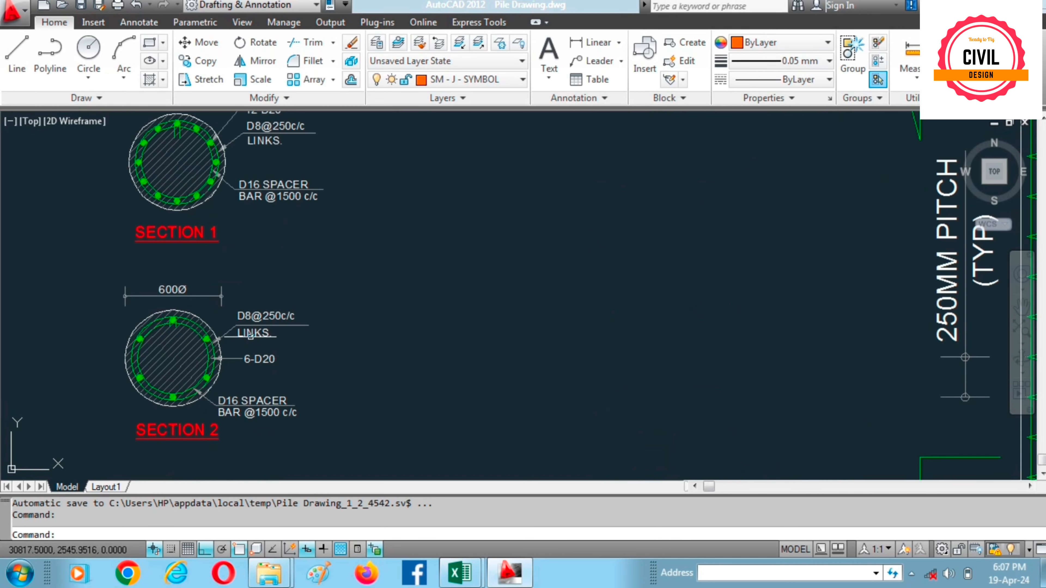
scroll(250, 336, up, 3)
scroll(261, 363, down, 4)
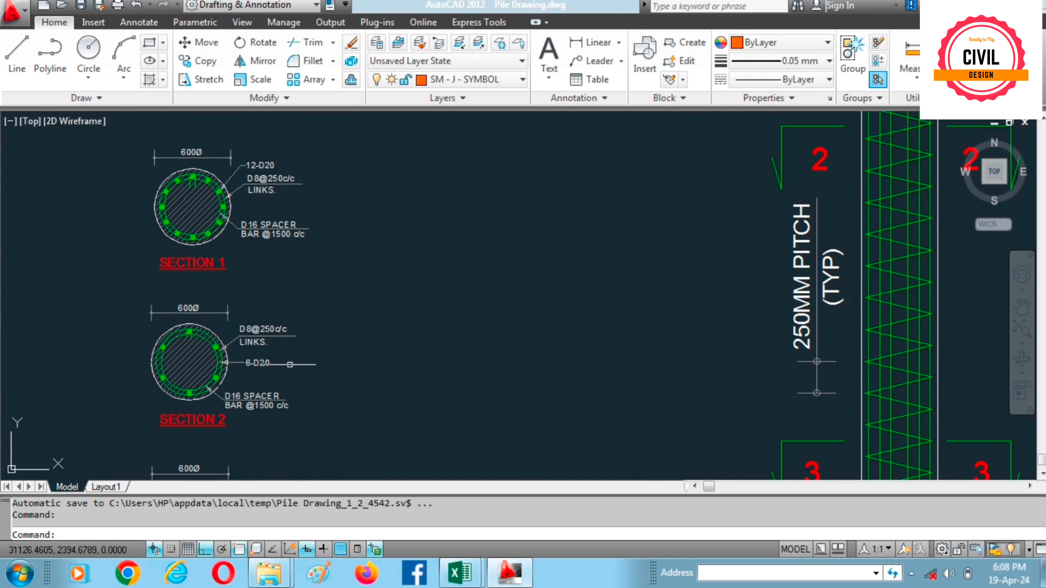
- Locate section mark 2 on the pile elevation and follow the shaft around it to the lower end
scroll(446, 342, down, 4)
drag(675, 132, 633, 331)
scroll(620, 383, up, 2)
mouse_move(615, 225)
mouse_down()
mouse_move(619, 383)
mouse_move(618, 169)
mouse_up()
drag(590, 343, 619, 179)
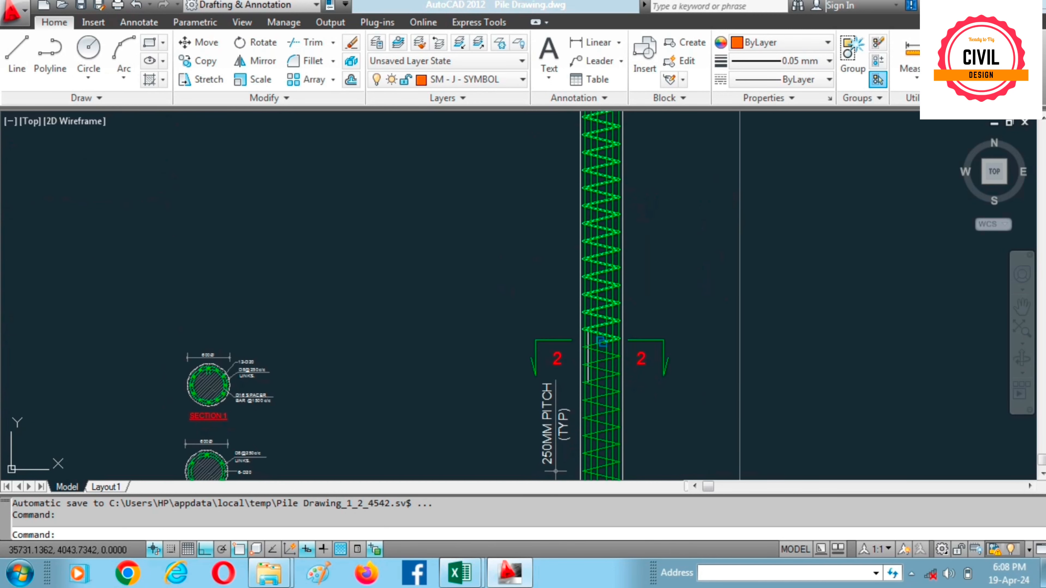
drag(621, 361, 719, 168)
- Examine the Section 2 detail for the main bars, links, spacer bar spacing and pile diameter
scroll(339, 278, up, 5)
scroll(335, 292, up, 3)
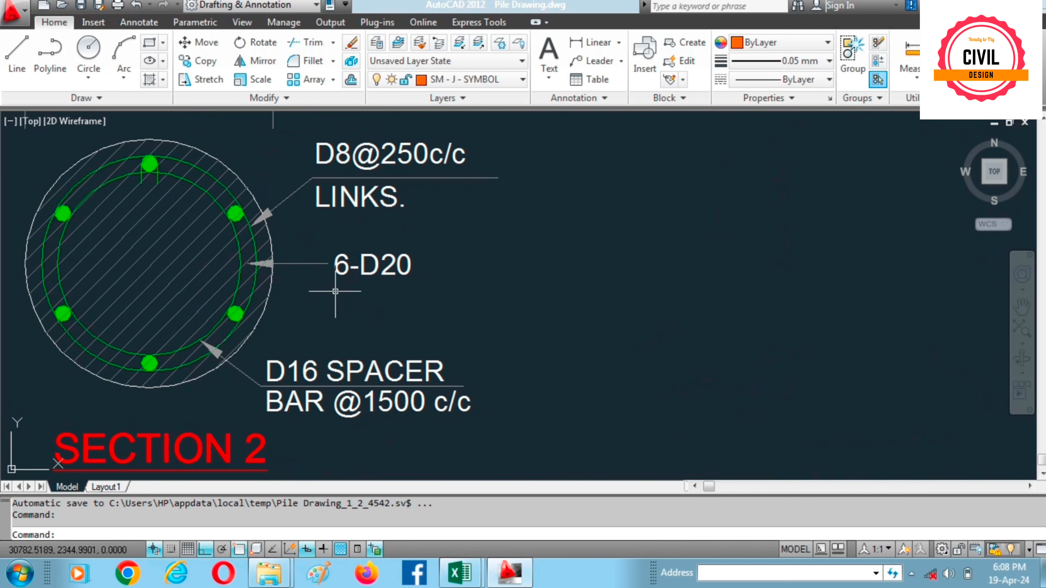
scroll(336, 291, down, 2)
scroll(339, 284, up, 2)
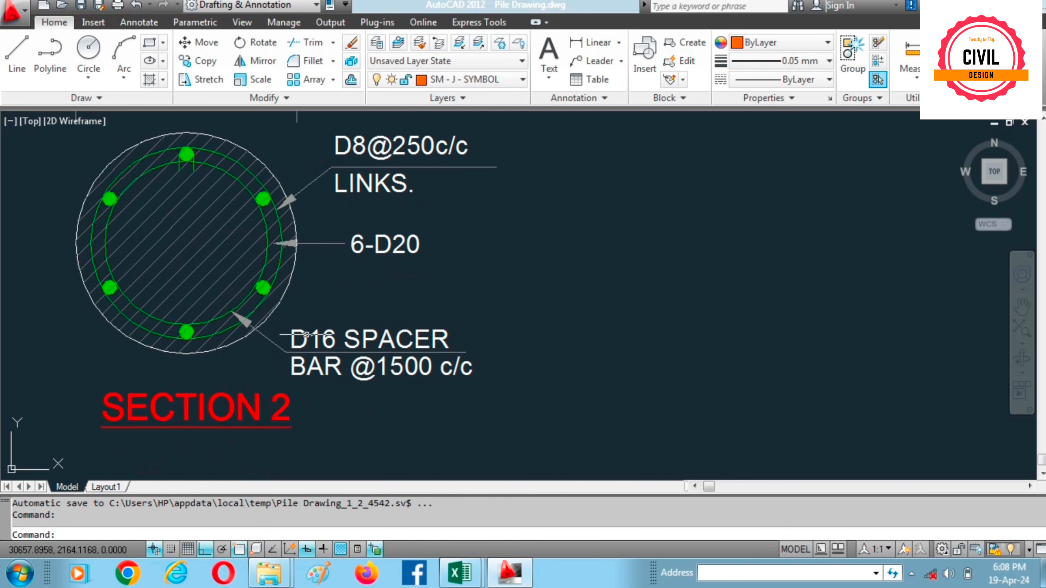
scroll(391, 384, down, 3)
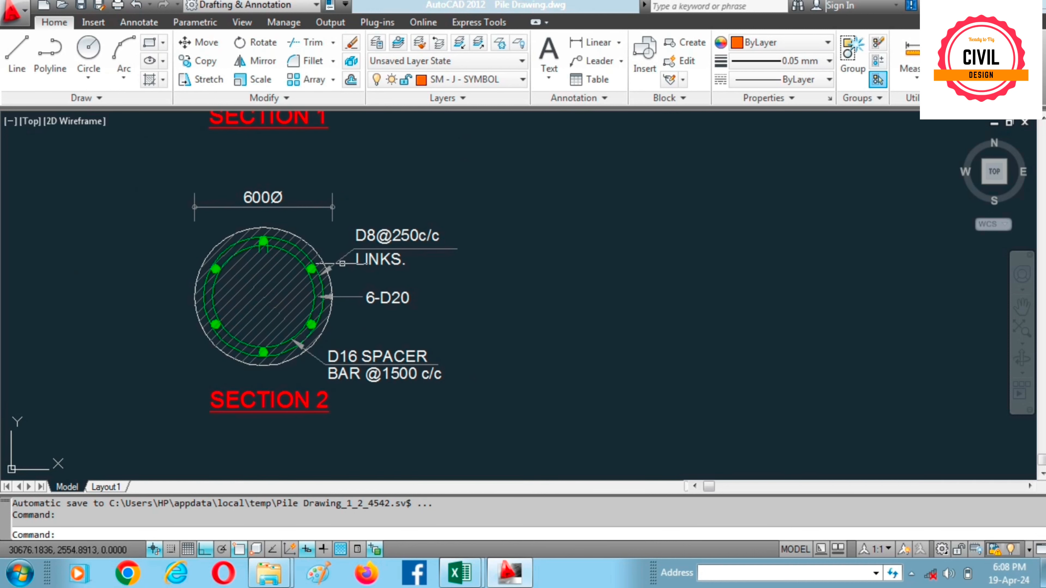
scroll(387, 258, down, 2)
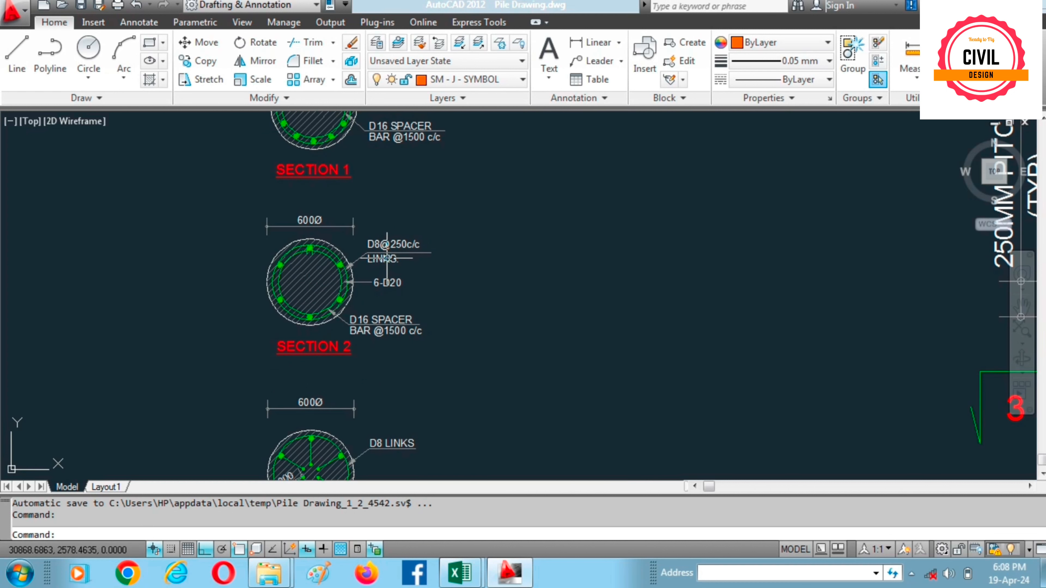
- Examine the Section 3 detail for the bent main bar ends, their 200 leg dimension, the main bars and the links
drag(445, 371, 442, 255)
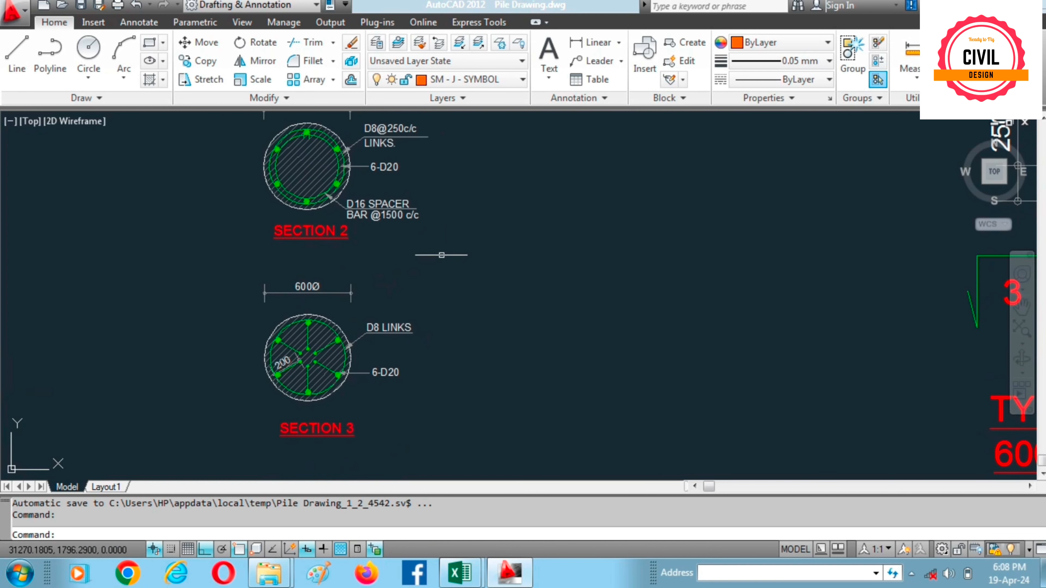
scroll(637, 289, down, 2)
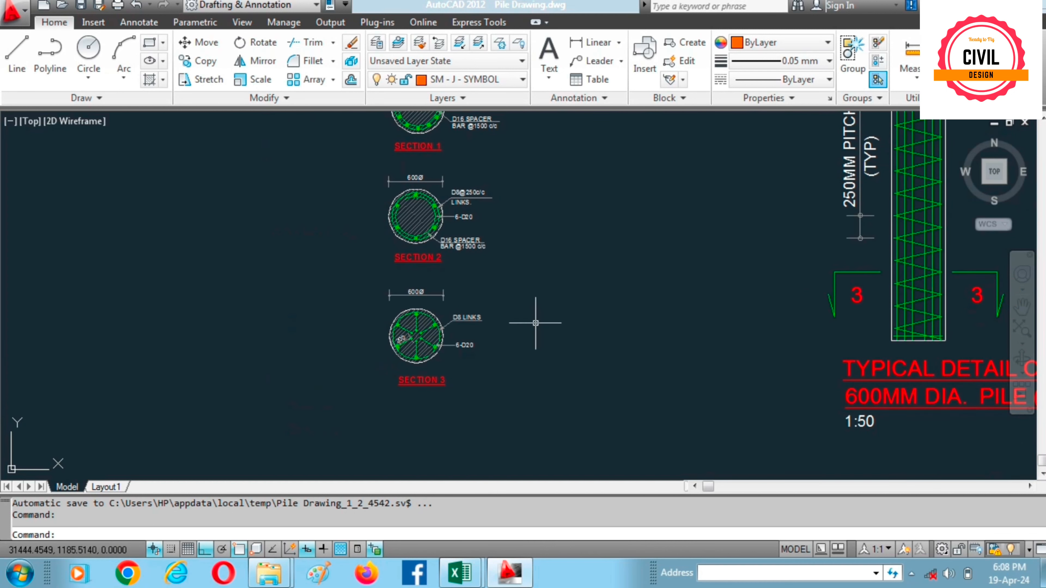
scroll(427, 335, up, 3)
scroll(412, 334, up, 3)
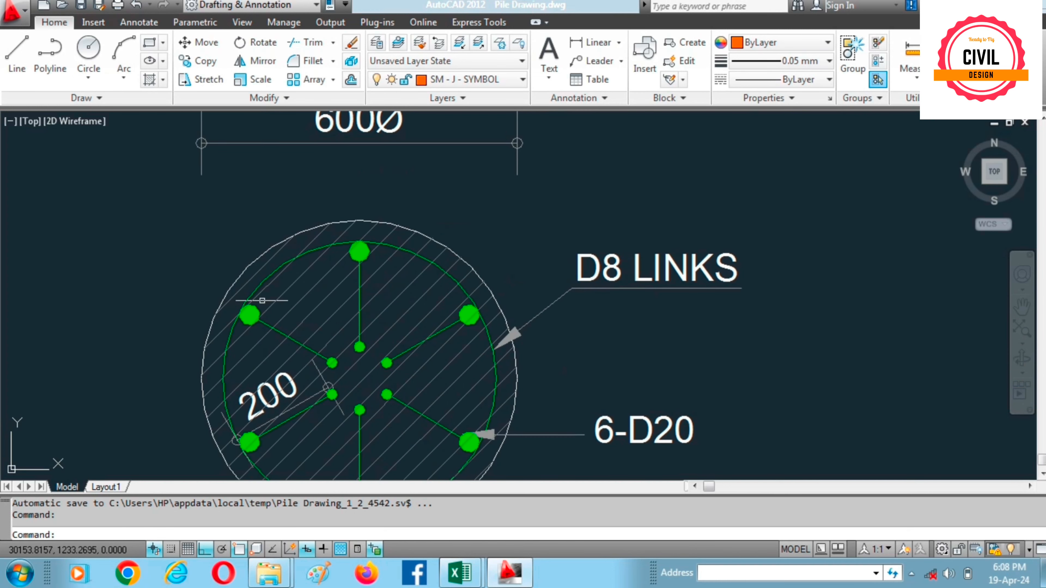
scroll(279, 319, down, 1)
scroll(279, 319, down, 2)
scroll(352, 335, up, 2)
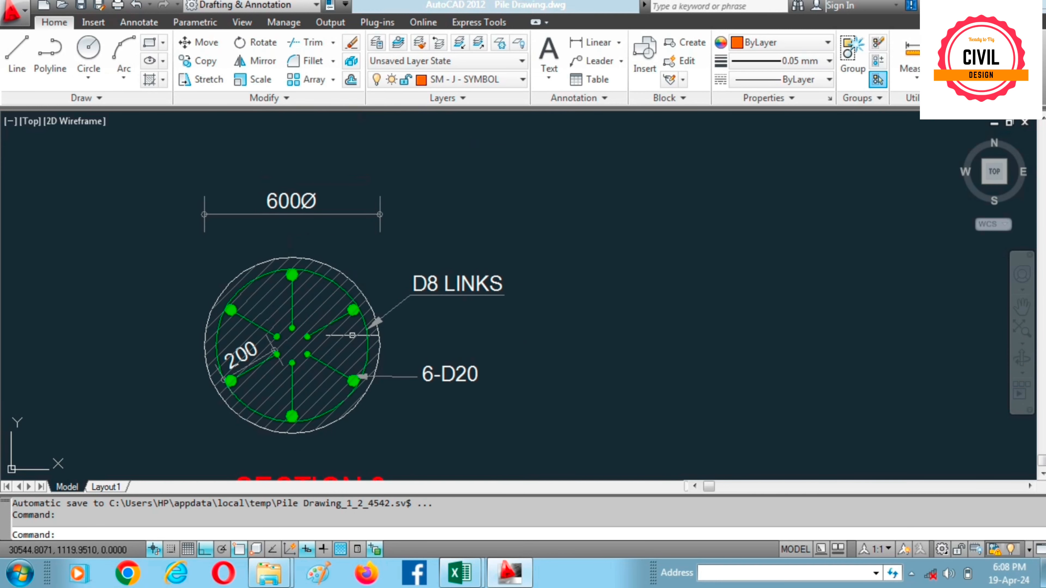
scroll(260, 327, up, 3)
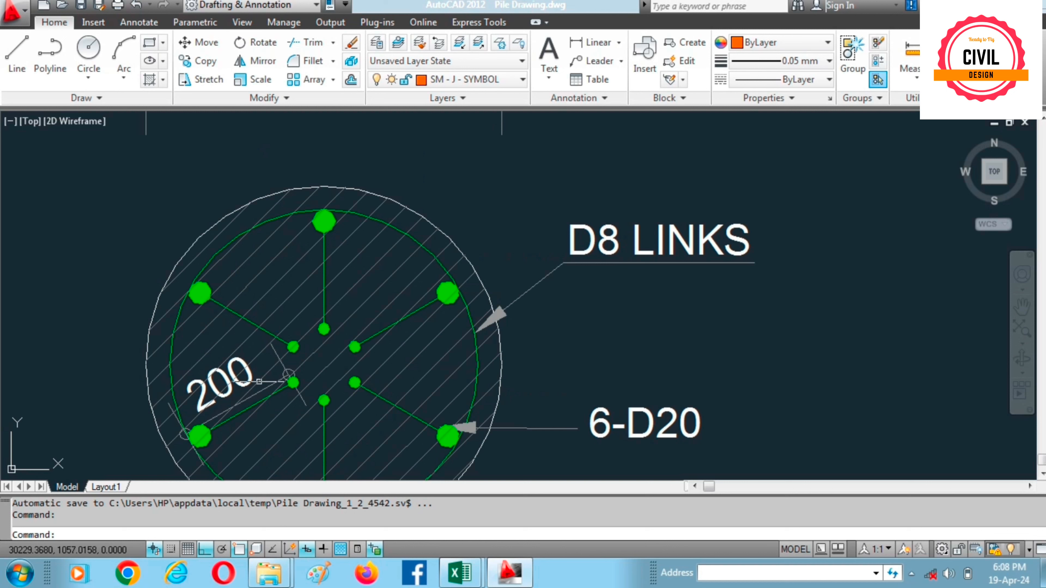
scroll(243, 371, down, 2)
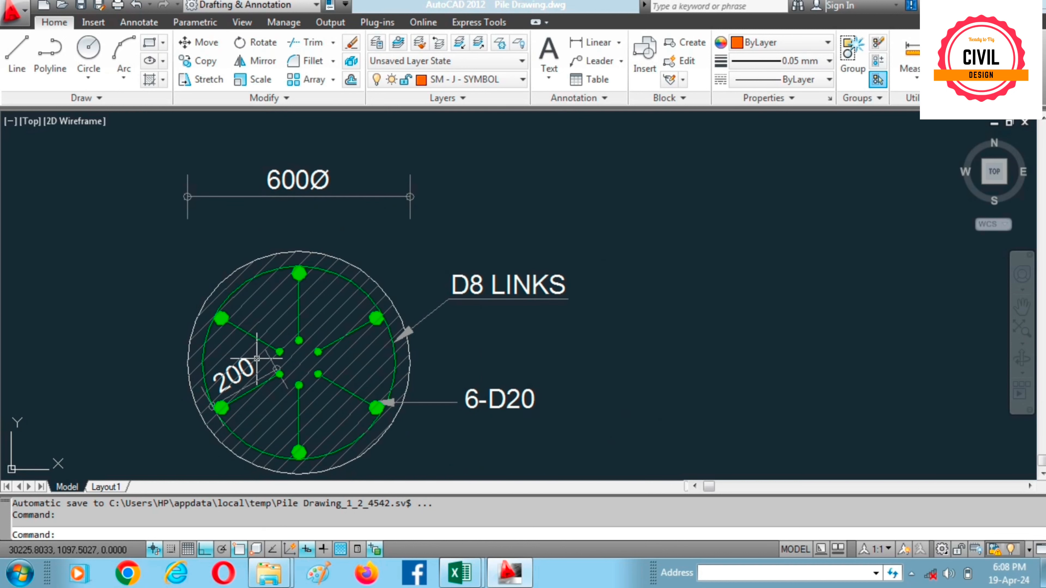
scroll(256, 358, down, 2)
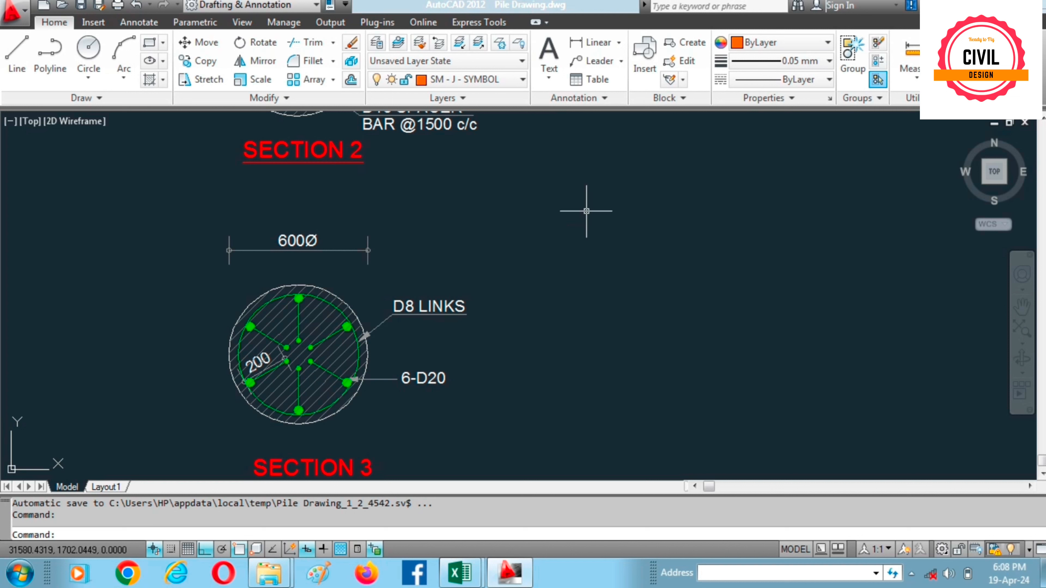
scroll(611, 252, down, 2)
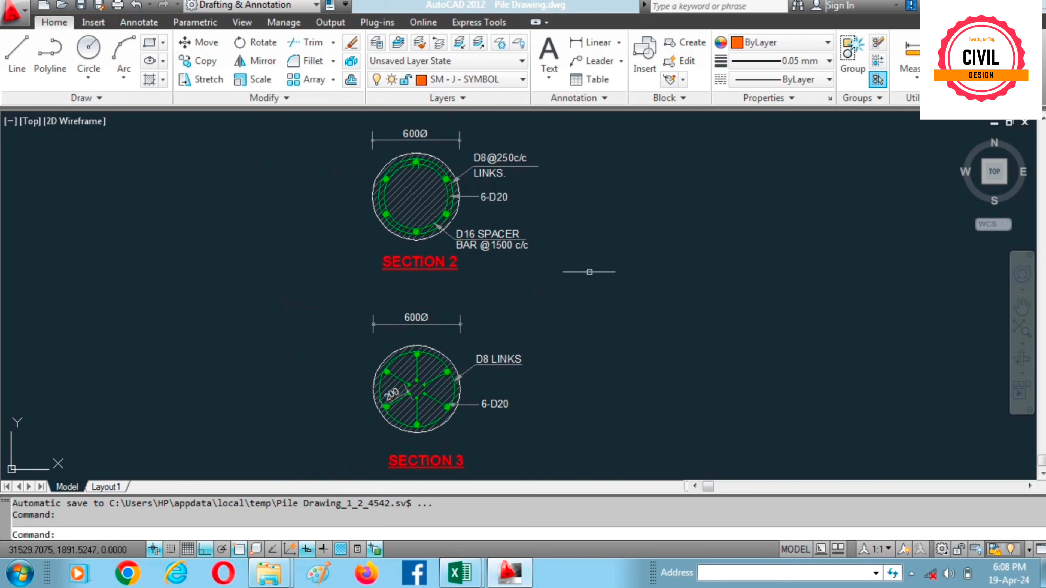
- Review the pile elevation from the pile cap, cut-off level and PCC layer down to the toe
scroll(614, 271, down, 3)
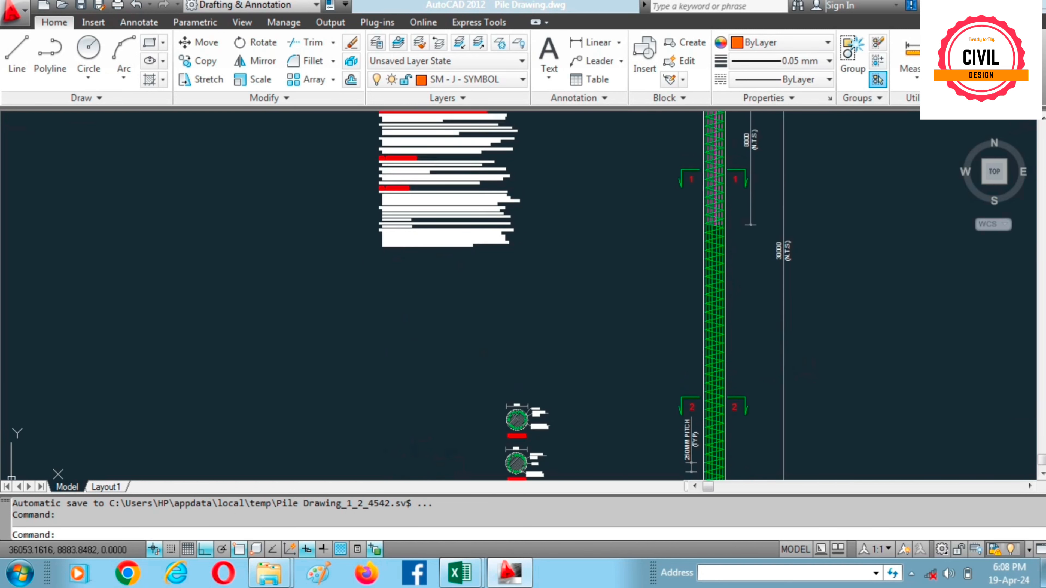
scroll(740, 282, down, 1)
scroll(734, 287, up, 6)
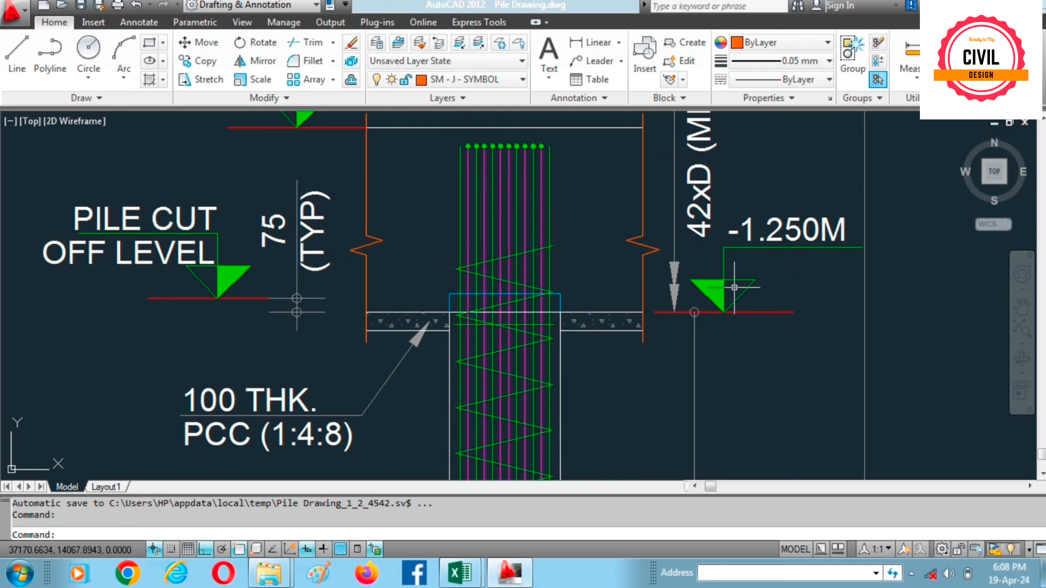
scroll(735, 287, down, 2)
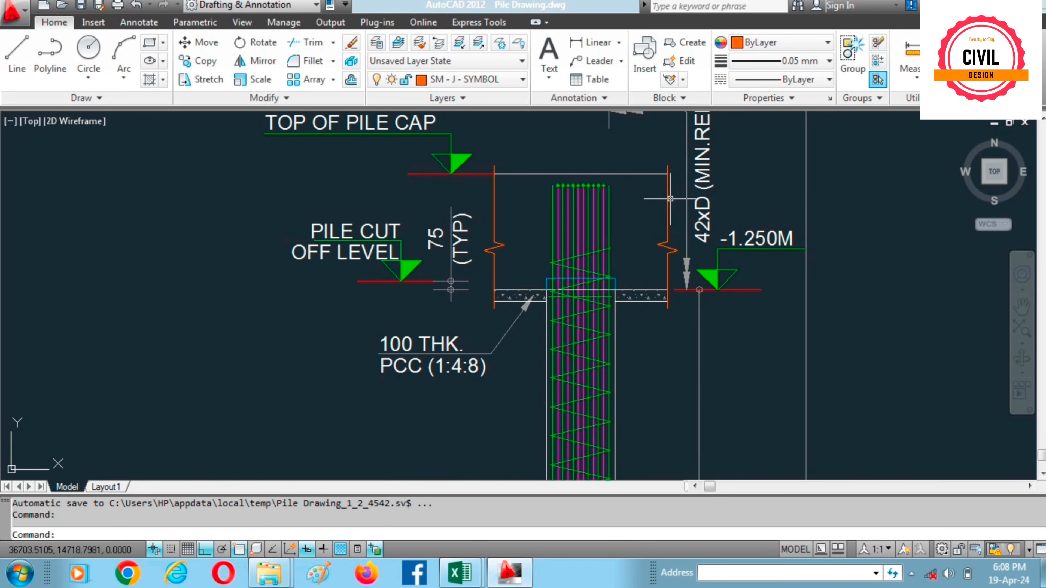
scroll(670, 198, down, 3)
scroll(696, 211, down, 1)
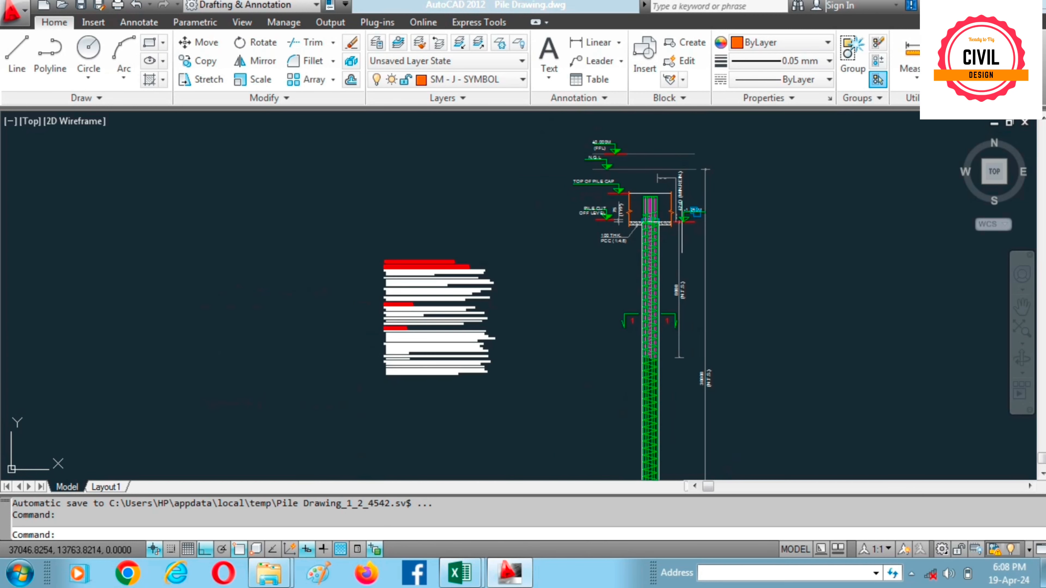
drag(636, 398, 604, 258)
drag(582, 472, 561, 351)
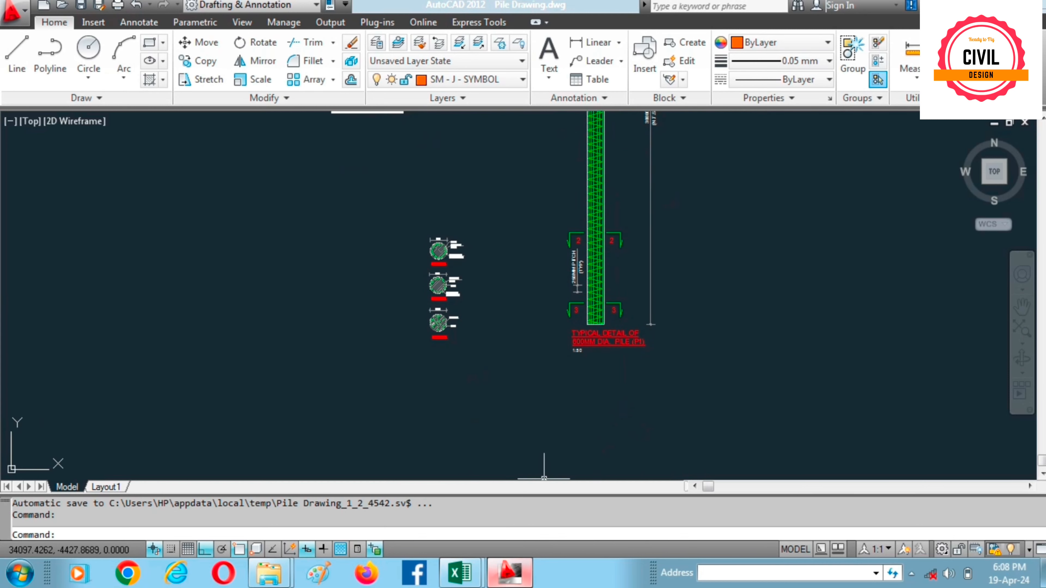
- Switch to File Explorer, open the BBS_Format_2007 folder inside BBS of Pile, and select the BBS HAG workbook
mouse_move(460, 573)
click(551, 494)
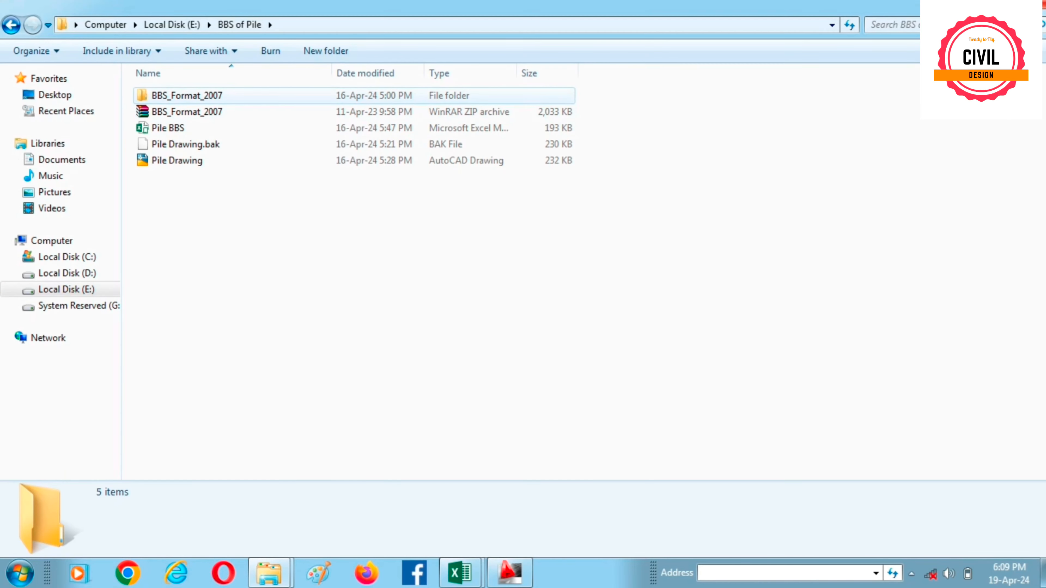
double_click(187, 95)
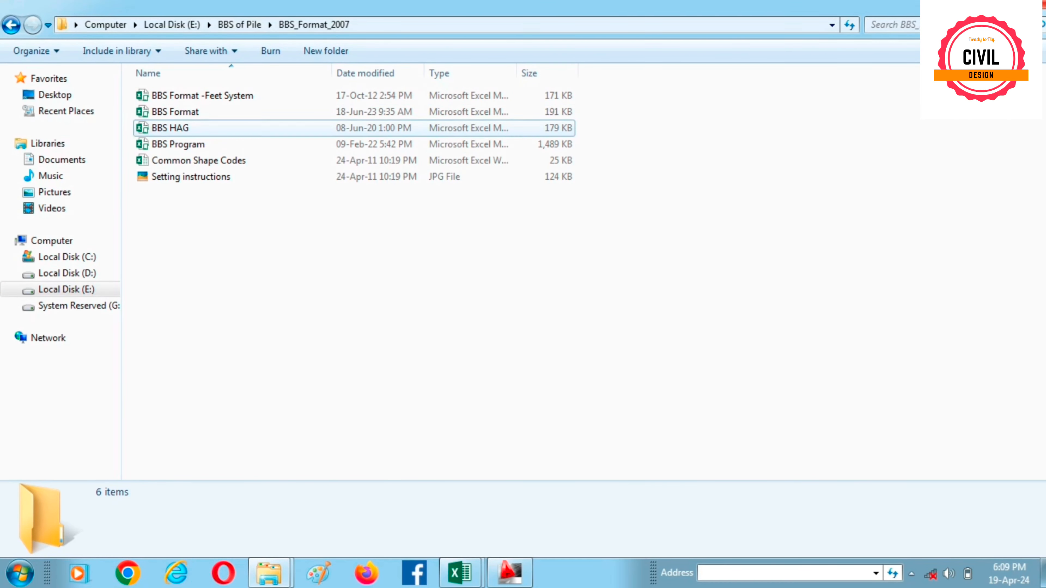
click(181, 128)
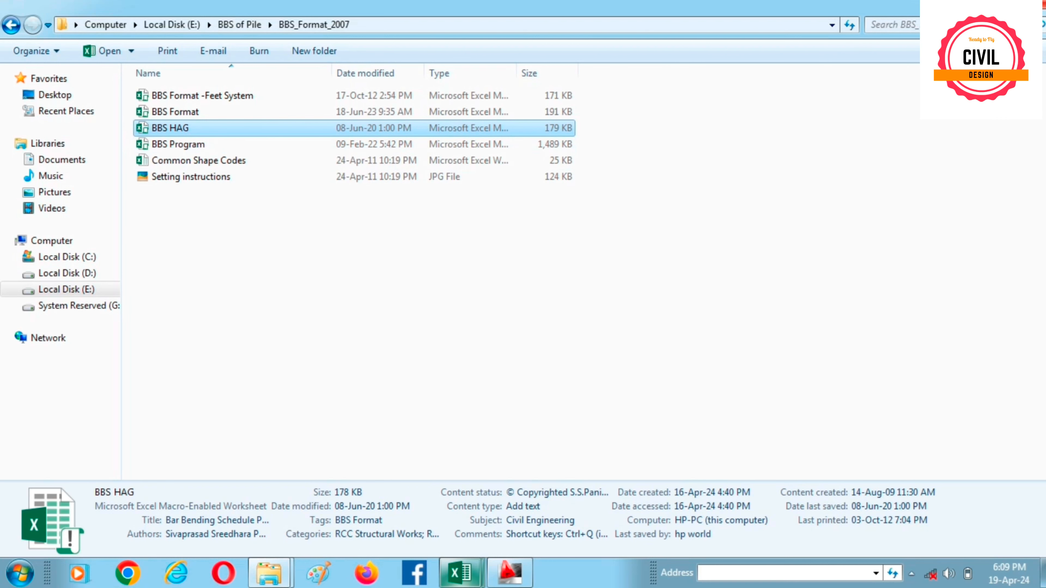
- Open the BBS Program workbook in Excel, agreeing to reopen it, maximize its window and look through its bar shape codes
mouse_move(460, 573)
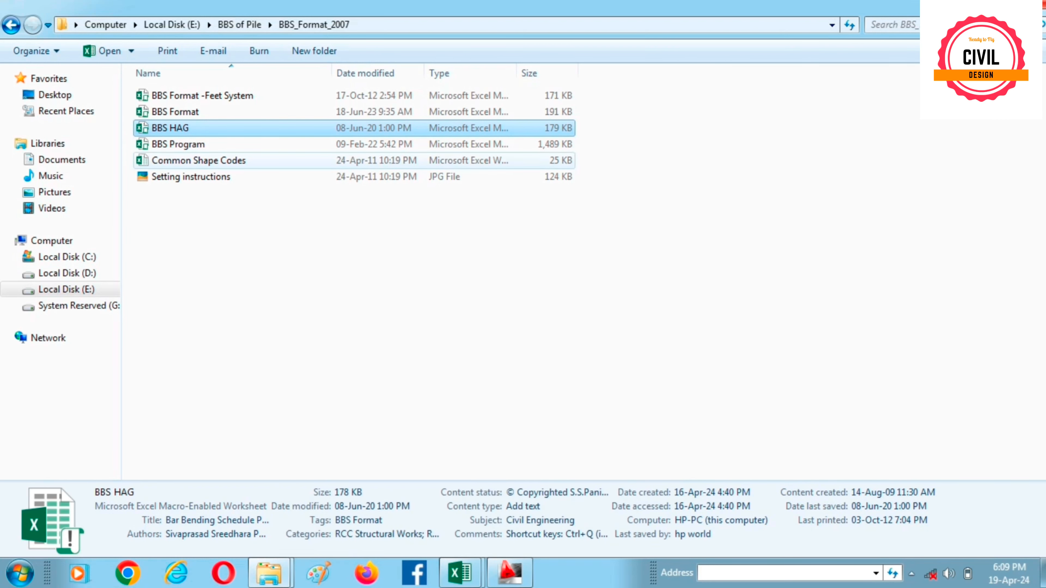
double_click(170, 128)
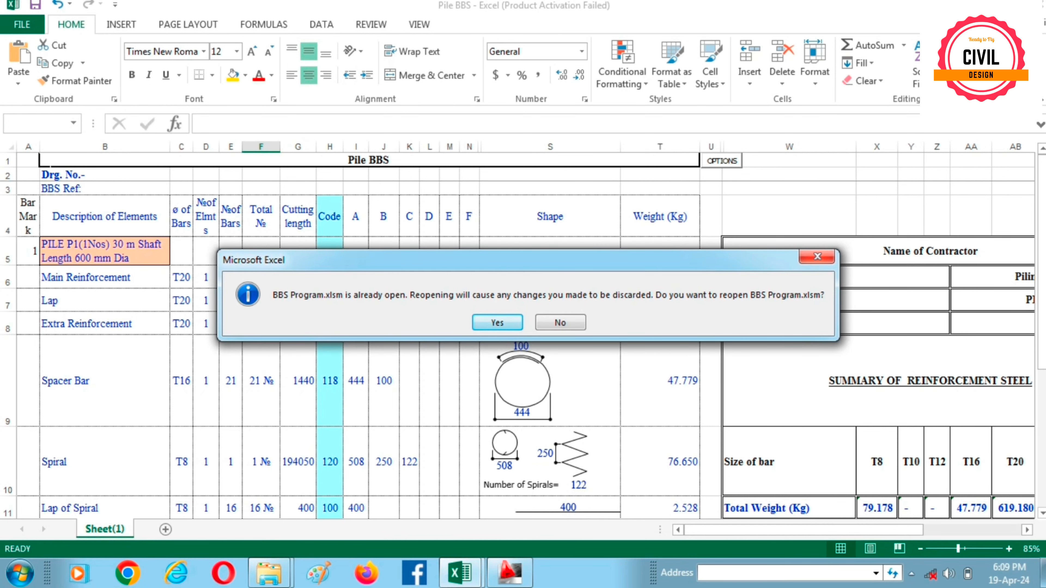
key(Return)
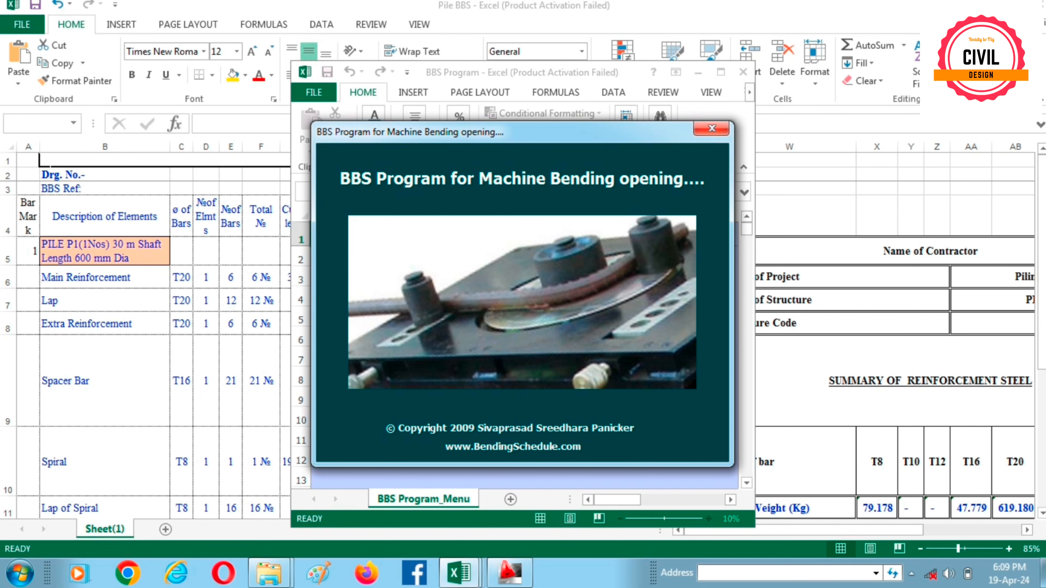
click(721, 72)
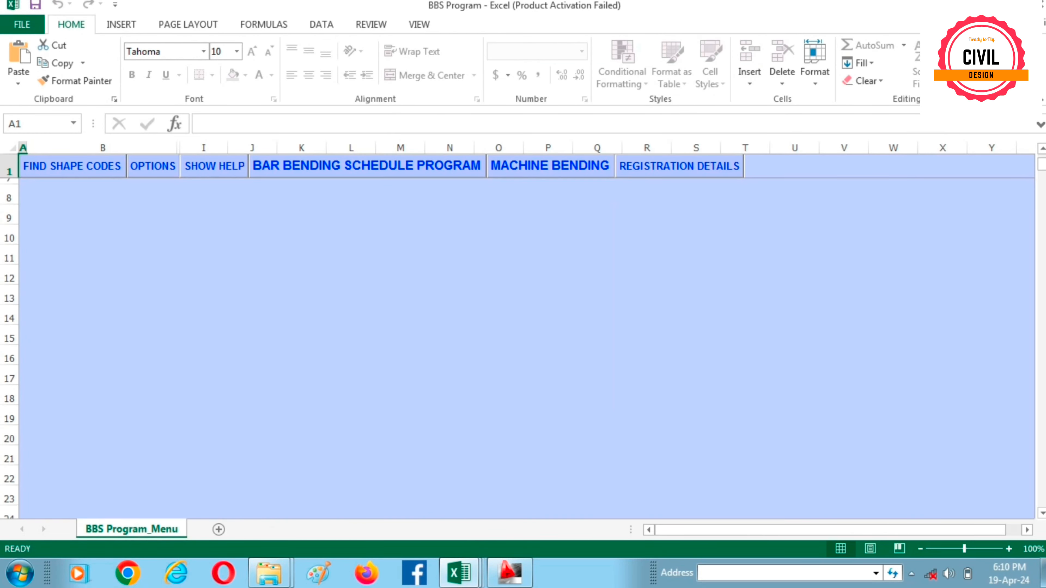
scroll(527, 346, down, 18)
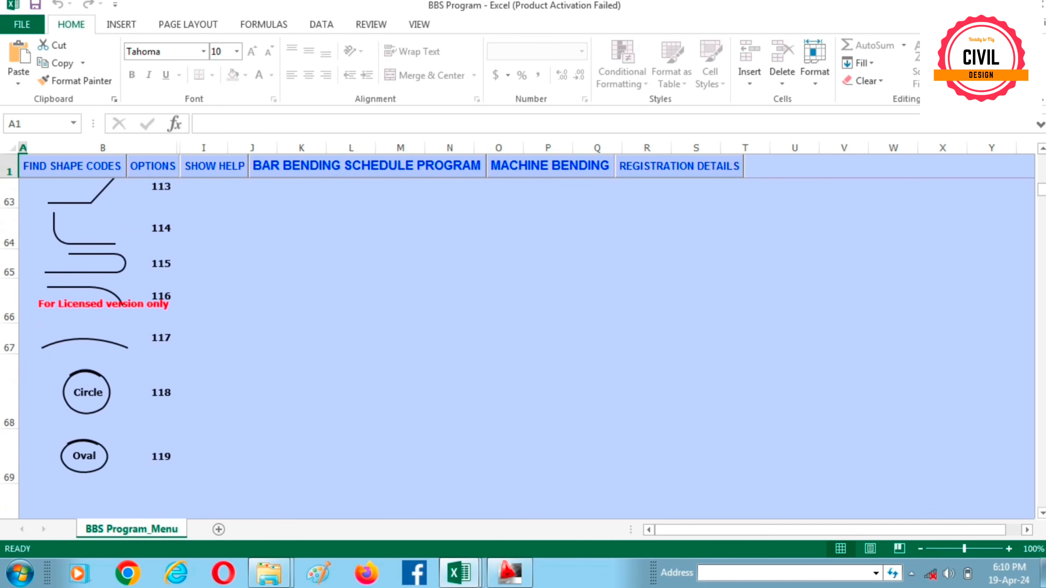
scroll(527, 346, down, 2)
- Switch to the Pile BBS workbook and examine the Main Reinforcement row's description, number of elements and bar diameter
key(alt+Tab)
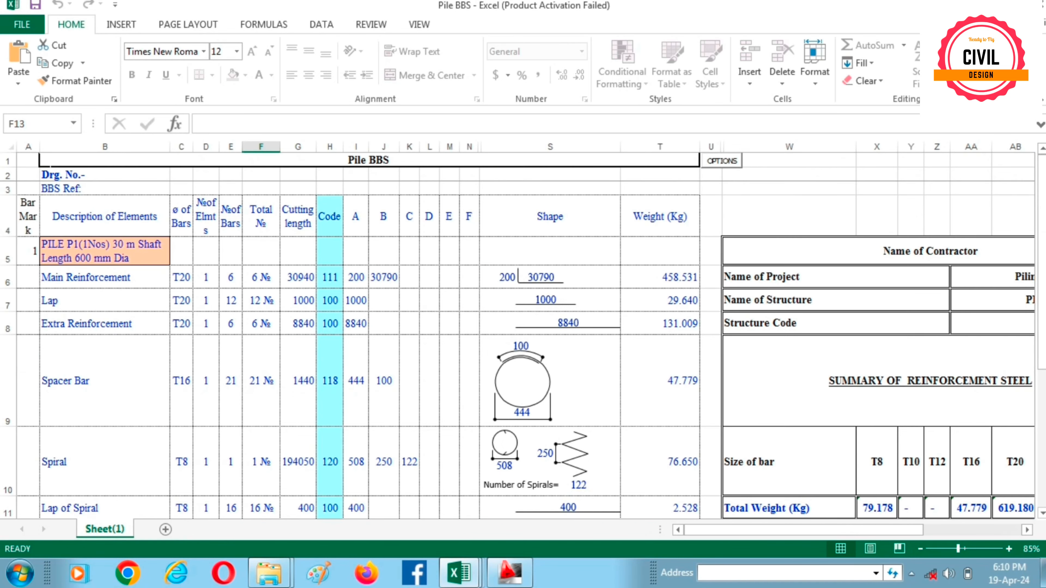
click(105, 277)
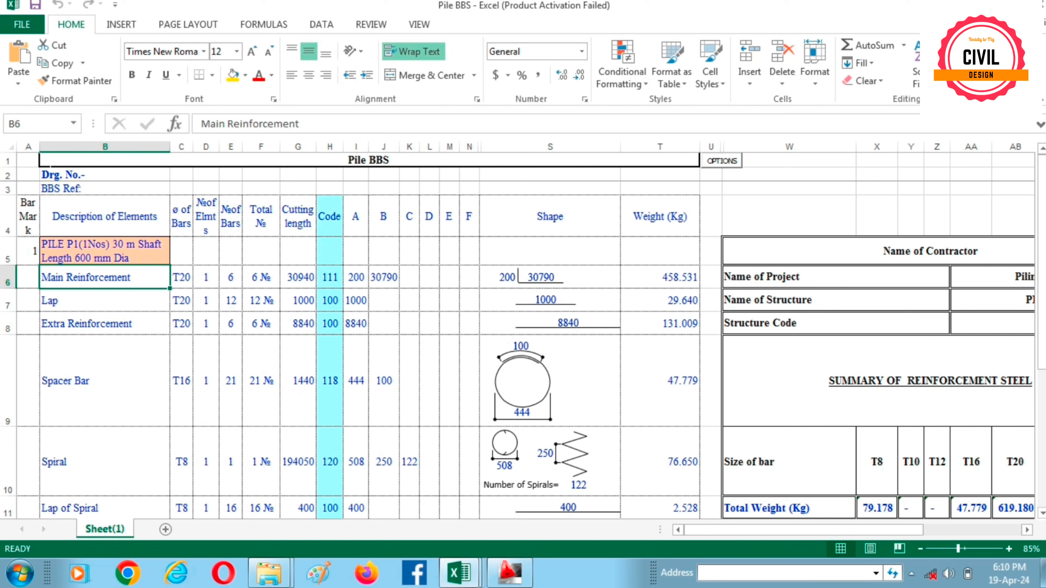
click(206, 278)
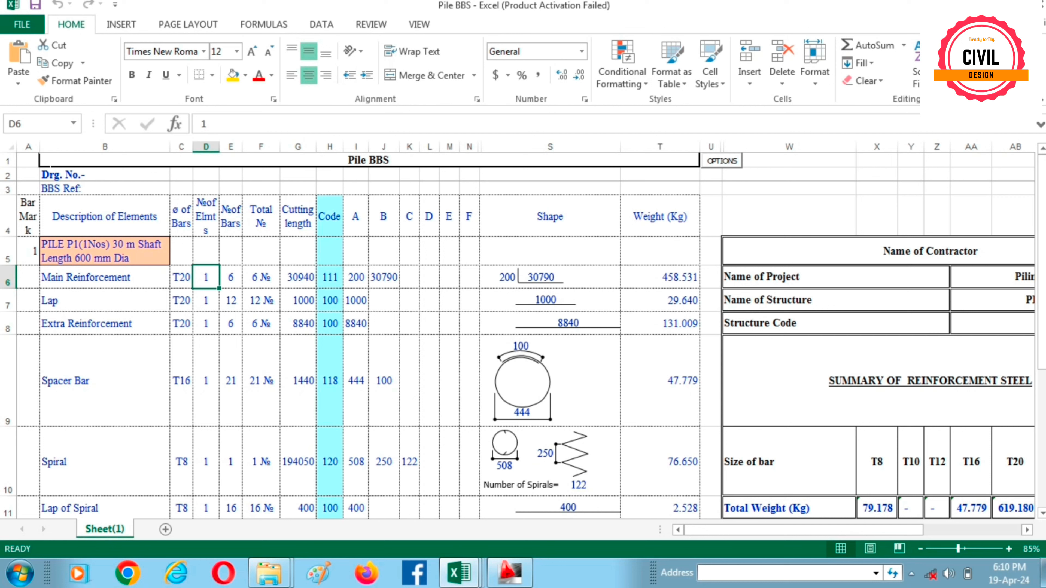
click(181, 278)
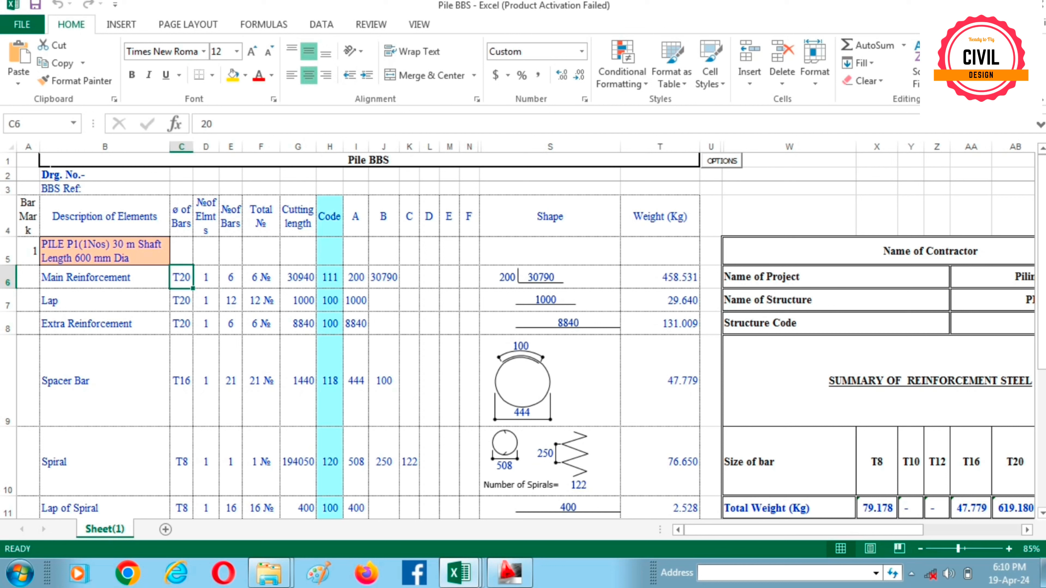
- Clear the bar diameter, number of elements and number of bars from the Main Reinforcement row
key(Delete)
click(206, 277)
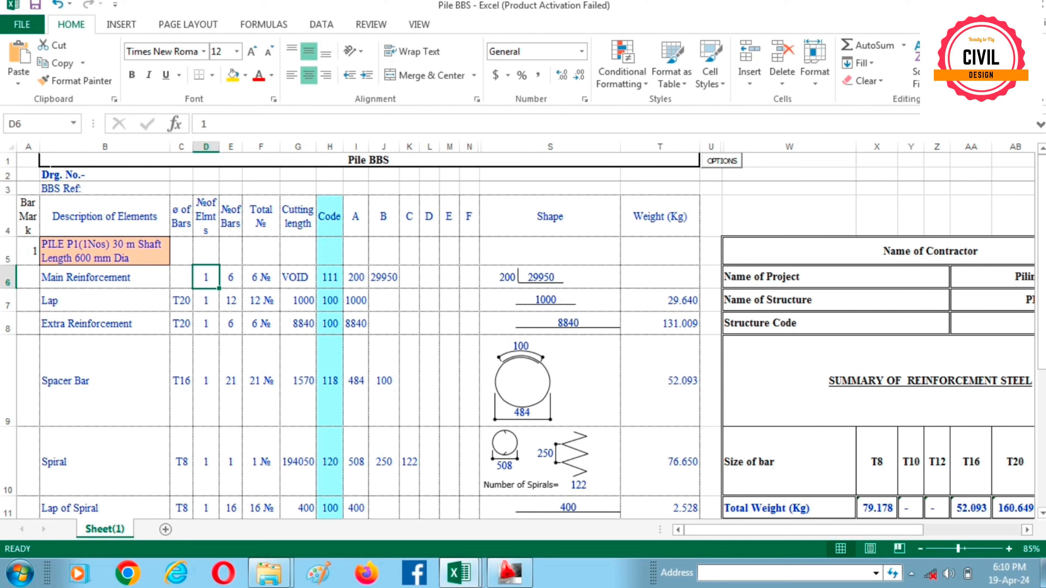
key(Delete)
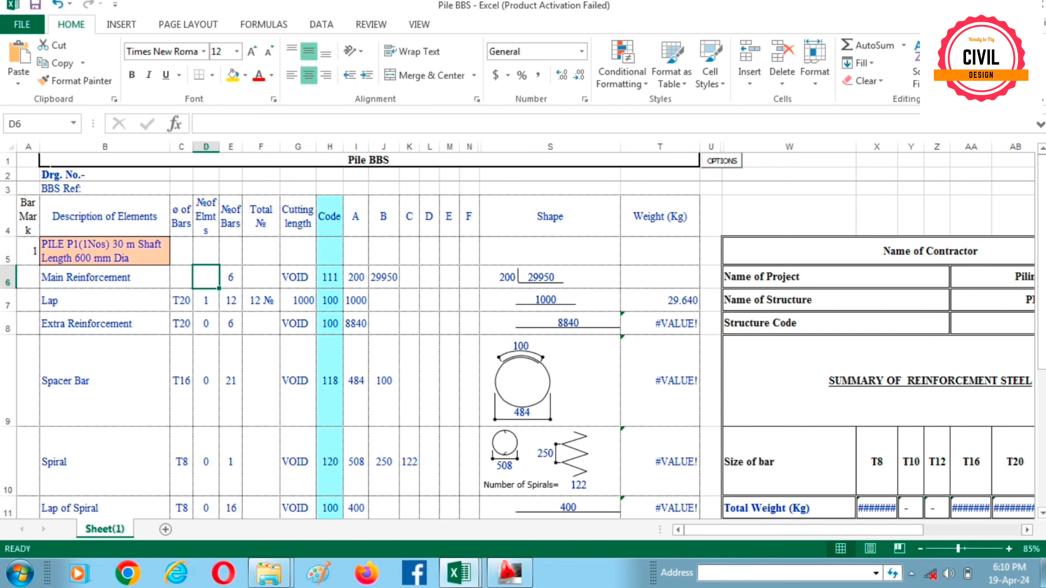
click(230, 277)
key(Delete)
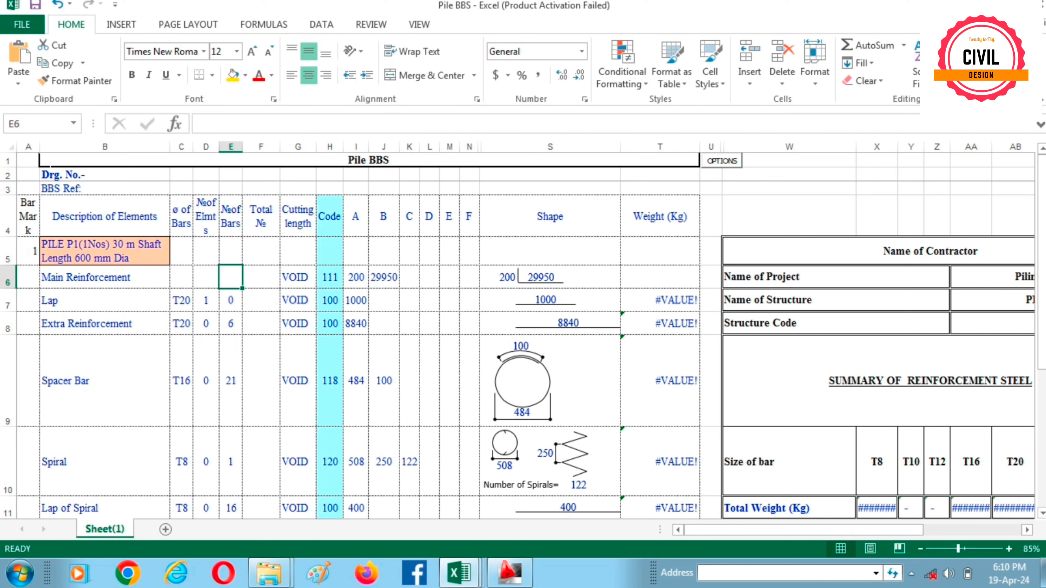
- Clear the A and B dimensions, the shape drawing and the shape code from the Main Reinforcement row
click(384, 277)
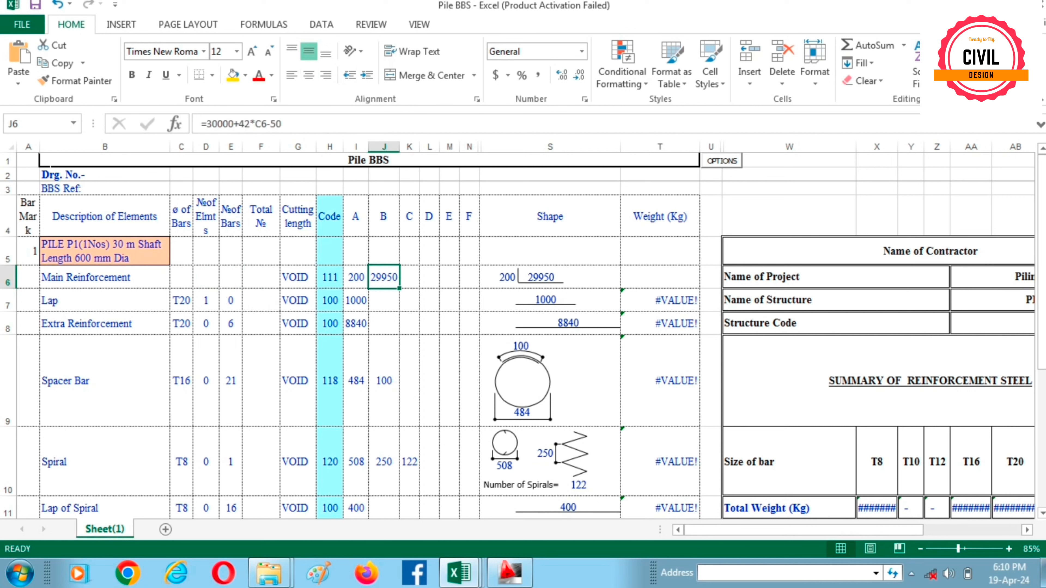
key(Delete)
click(355, 277)
key(Delete)
click(525, 282)
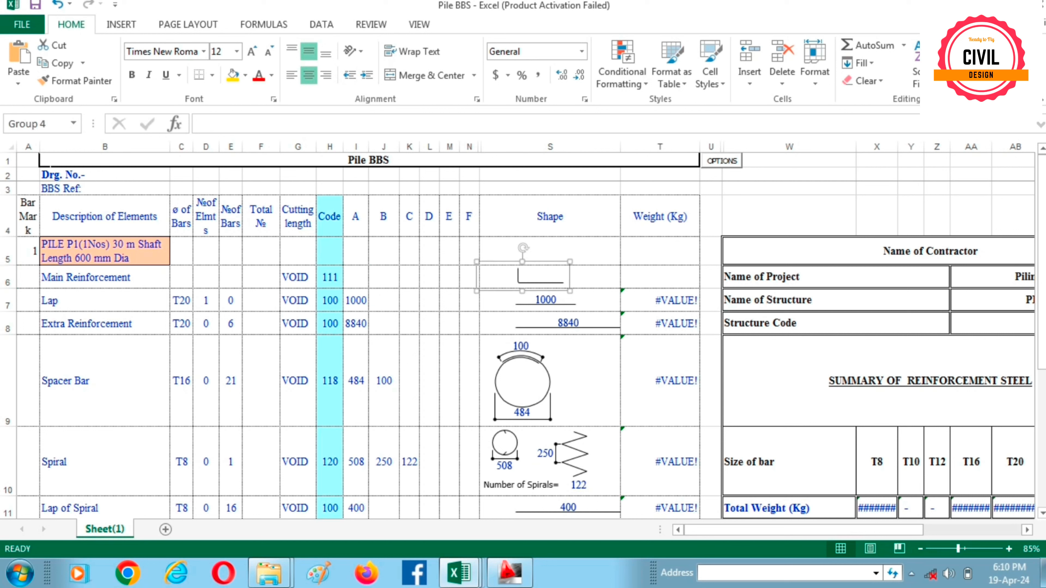
key(Delete)
click(330, 277)
key(Delete)
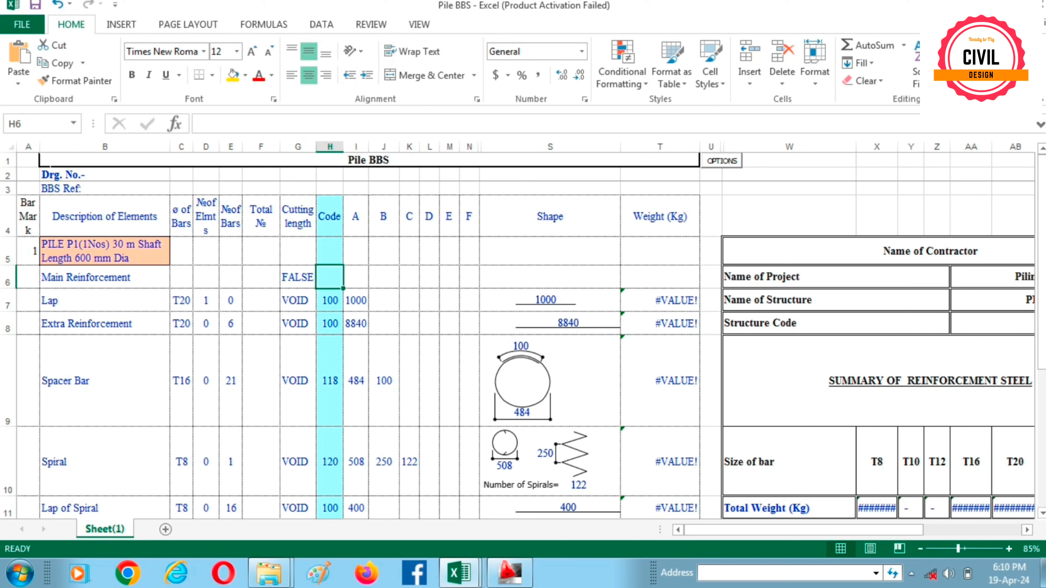
- Check the L-shaped bar in the Common Shape Codes workbook, then return to Pile BBS and enter code 111 for Main Reinforcement
mouse_move(458, 572)
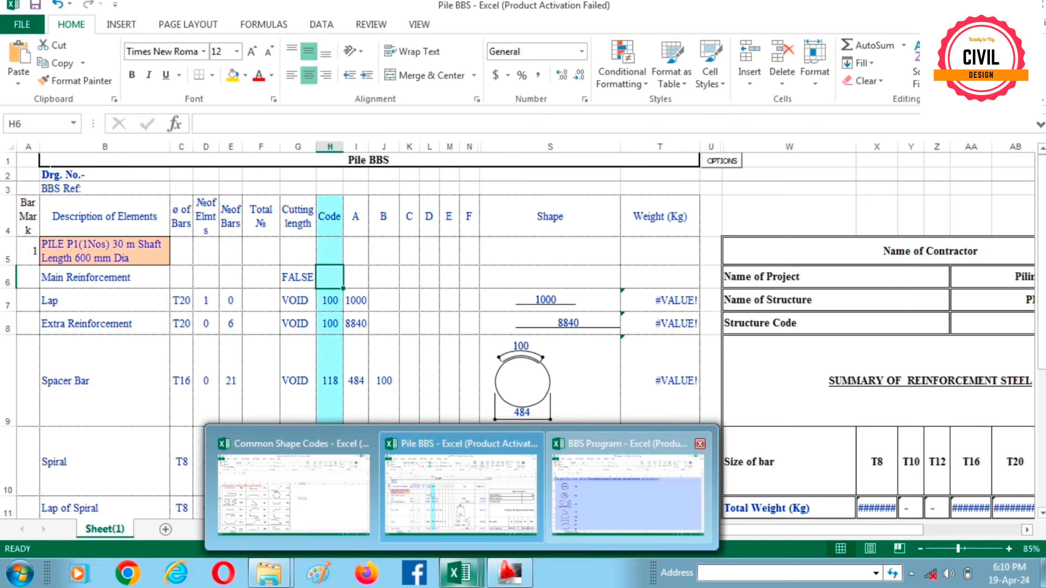
click(294, 482)
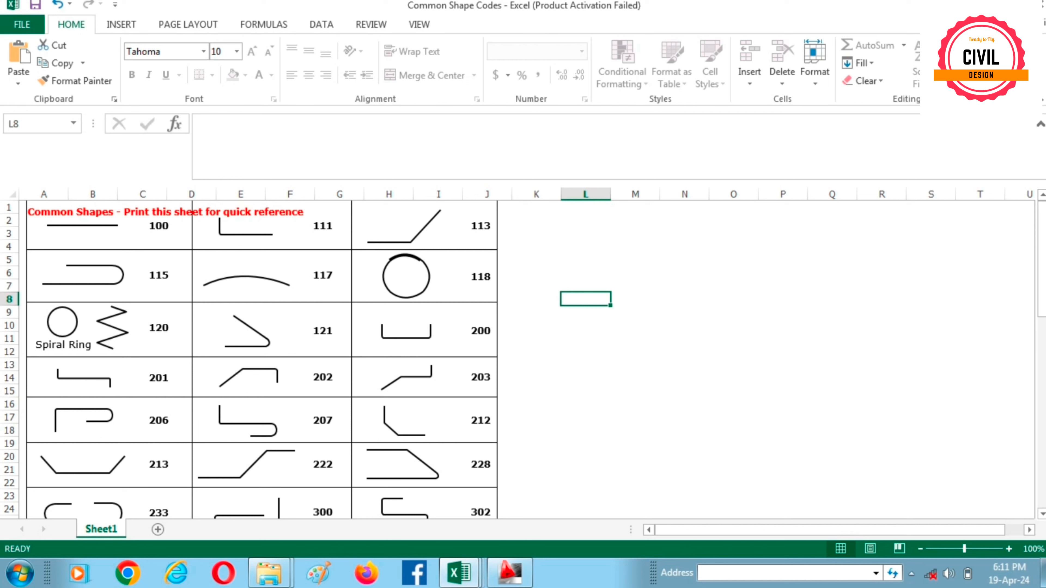
mouse_move(459, 573)
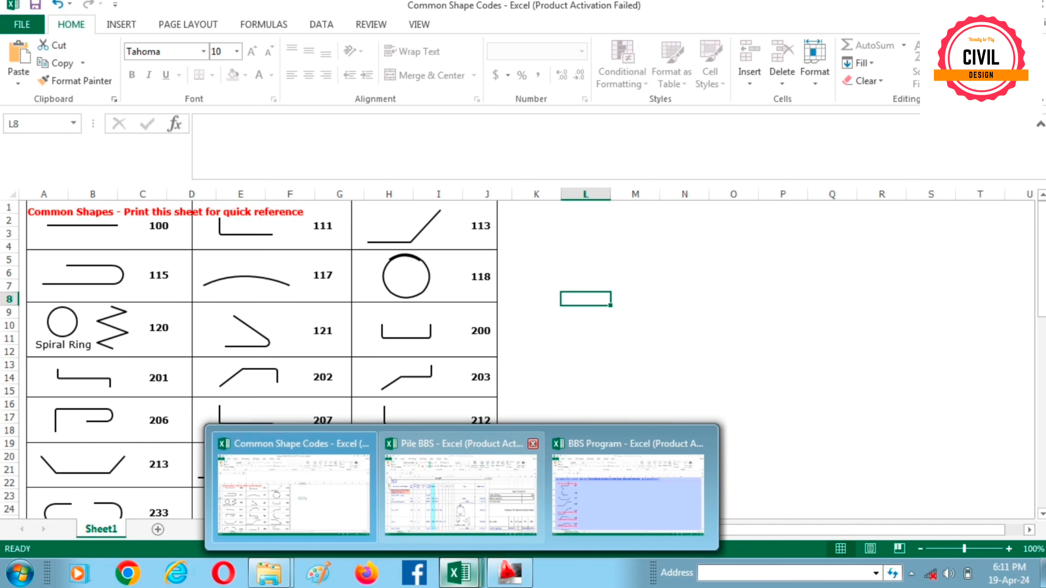
click(463, 486)
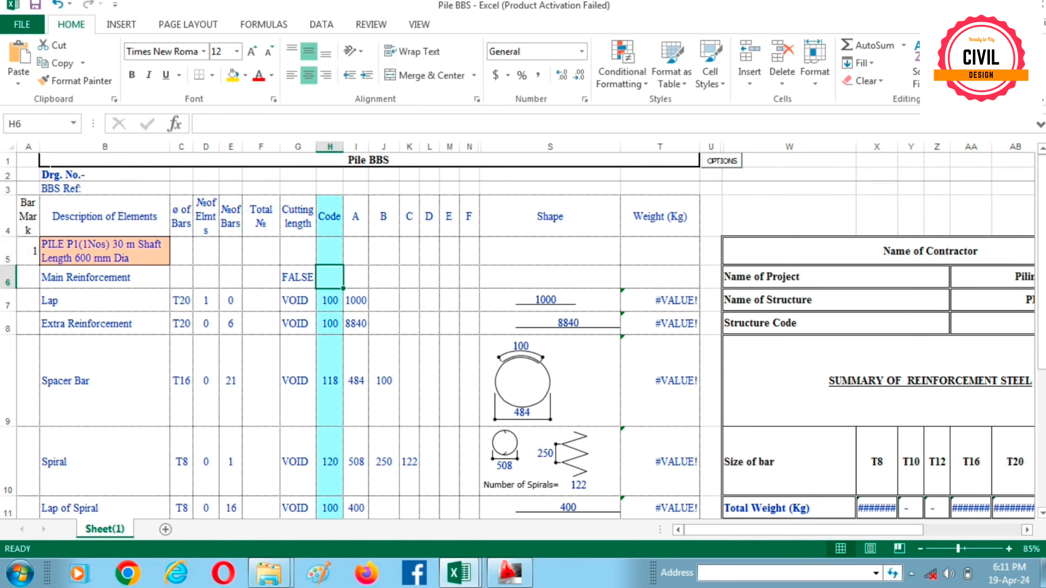
text(111)
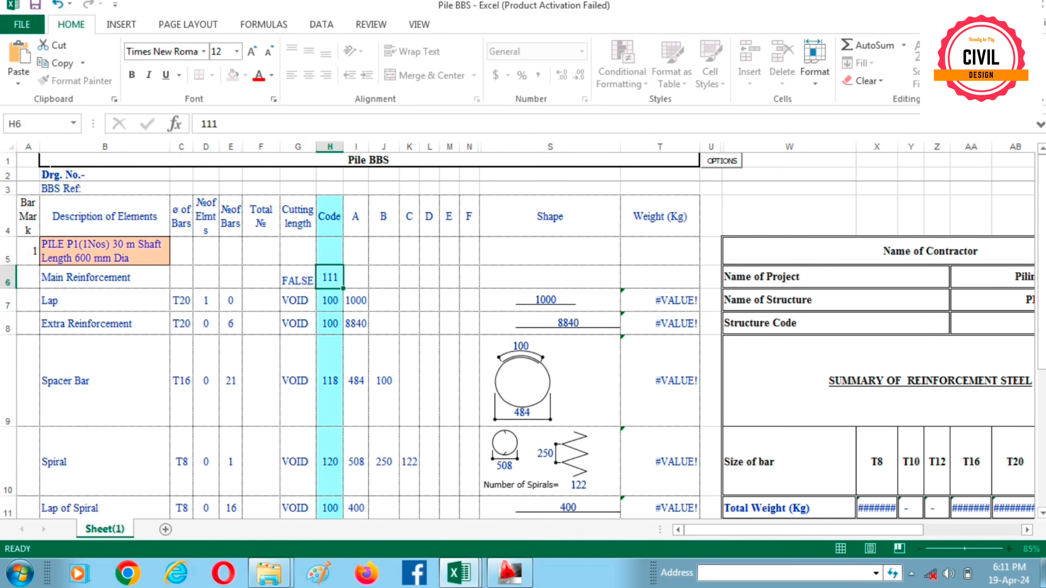
key(Tab)
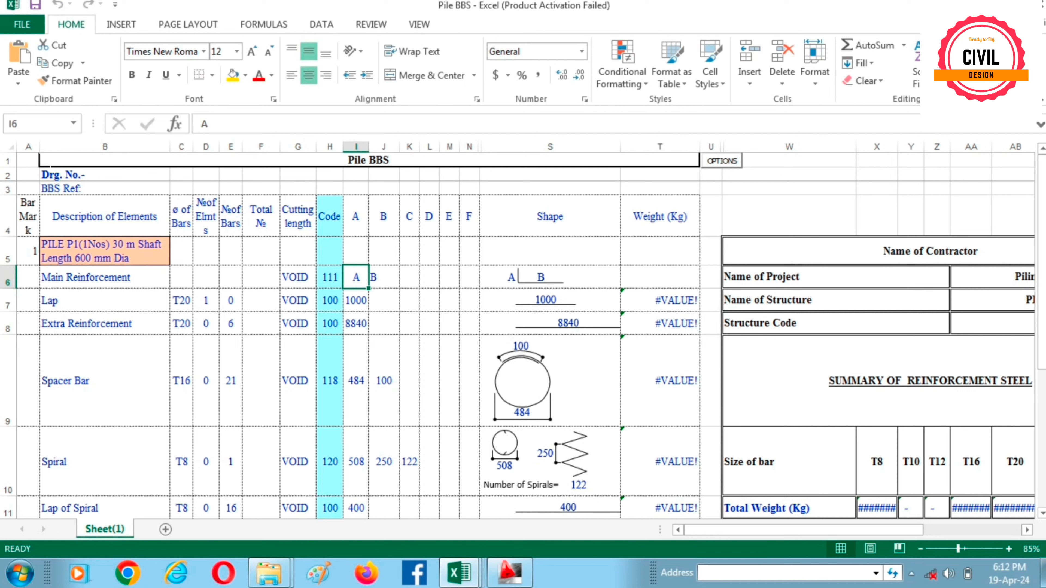
- Set the Main Reinforcement dimension A to 200 and dimension B to the formula =30000+42*C6-50
text(200)
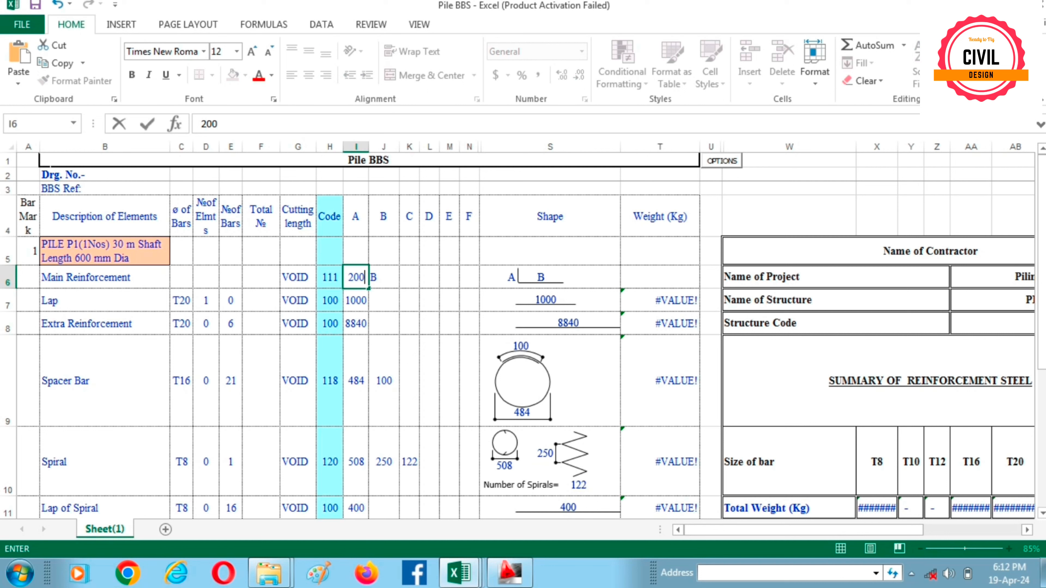
key(Tab)
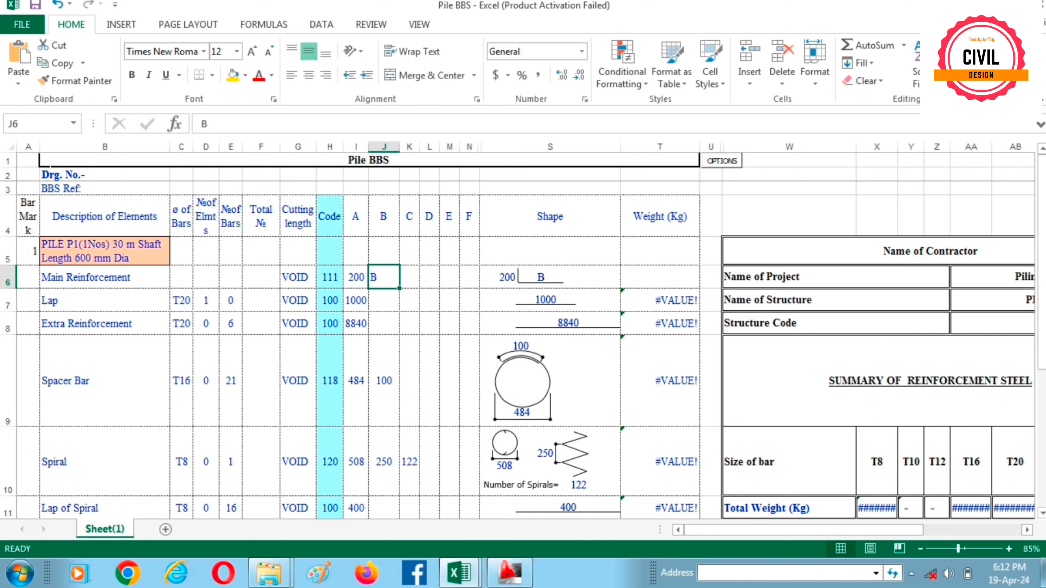
text(=)
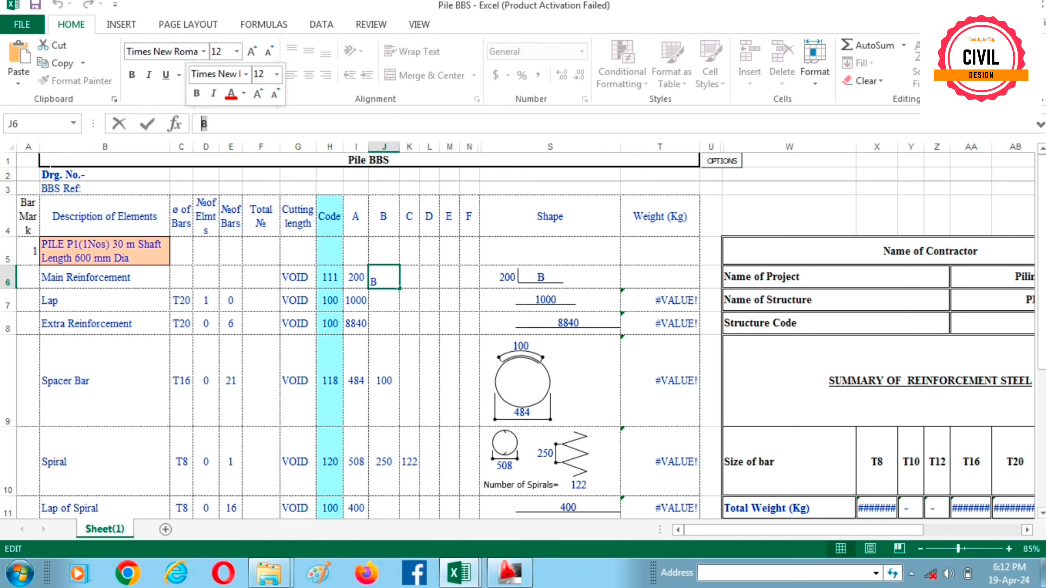
text(3000)
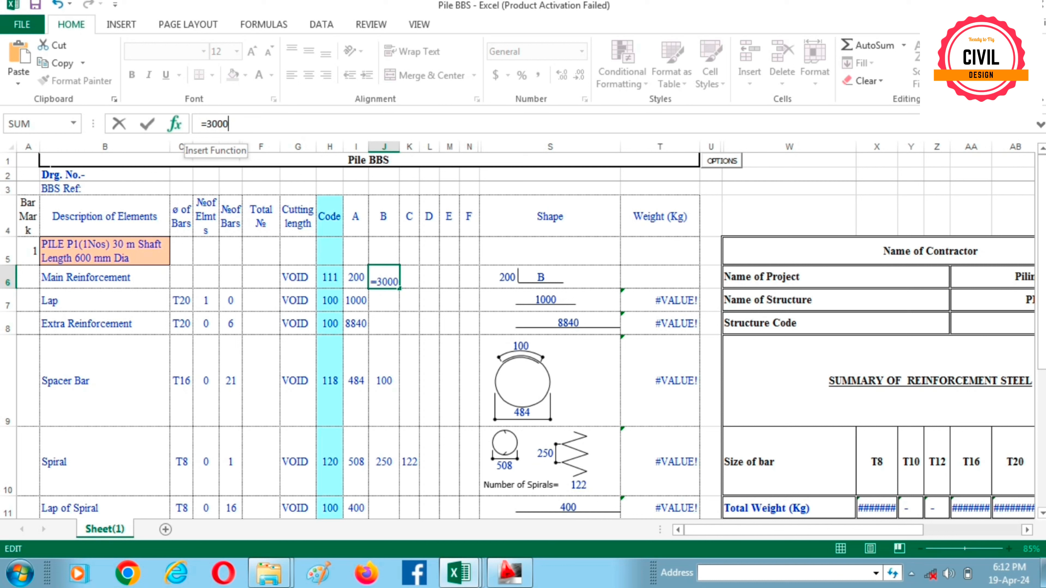
text(0+42*)
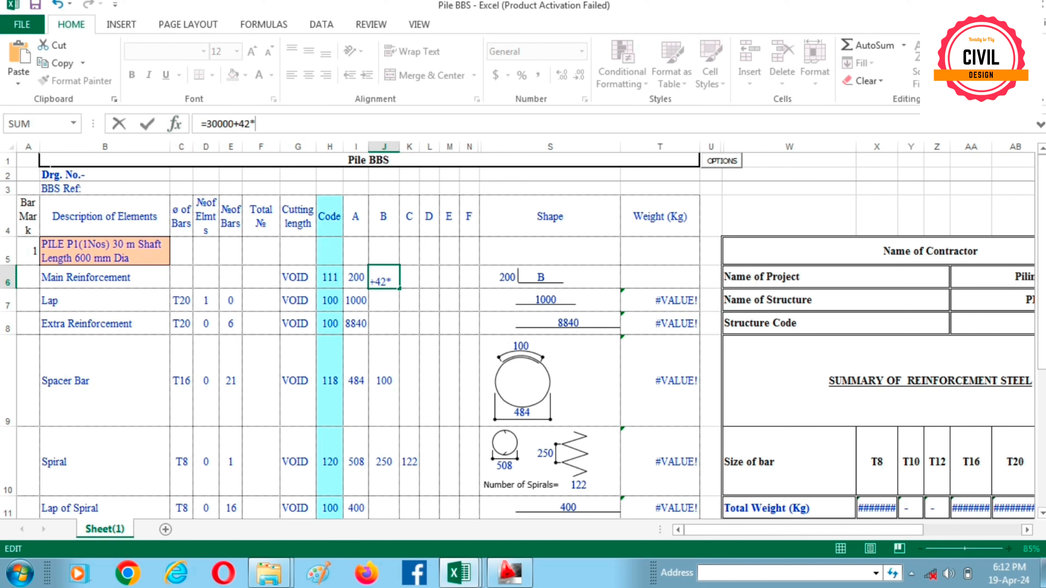
click(181, 277)
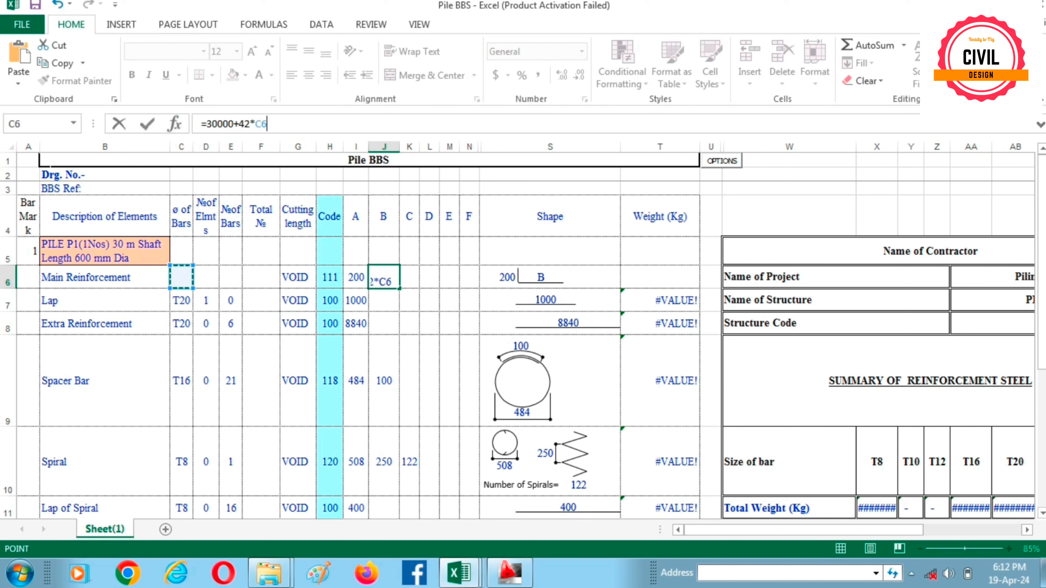
text(-50)
key(Return)
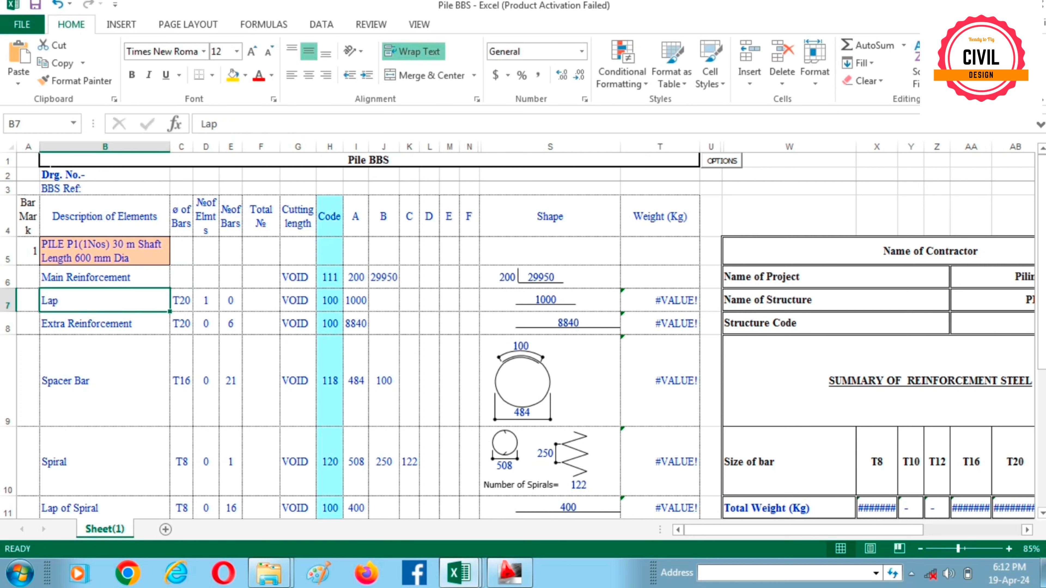
click(383, 277)
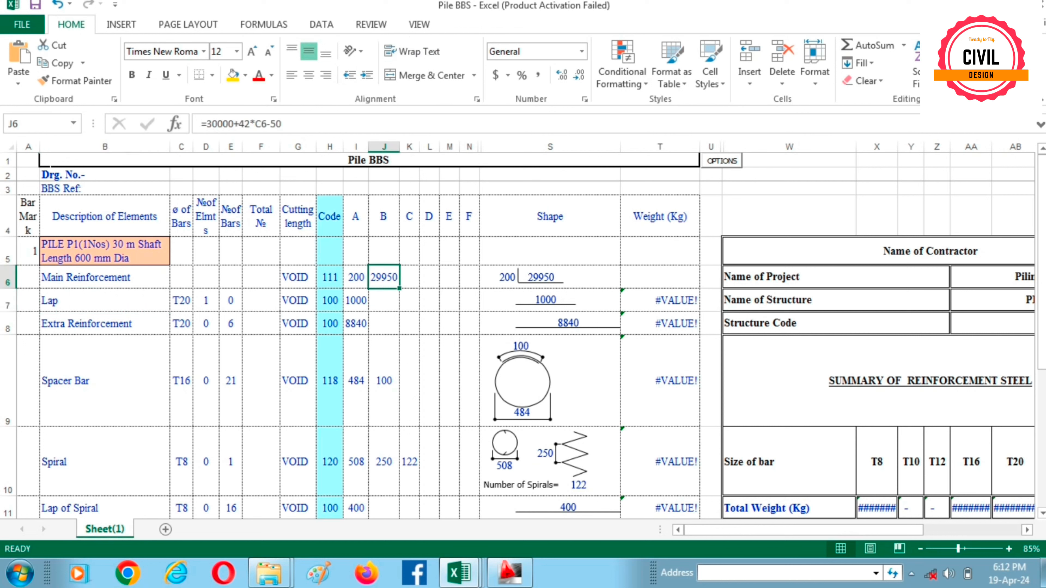
- Fill in the Main Reinforcement row with bar diameter T20, 1 element and 6 bars
click(181, 277)
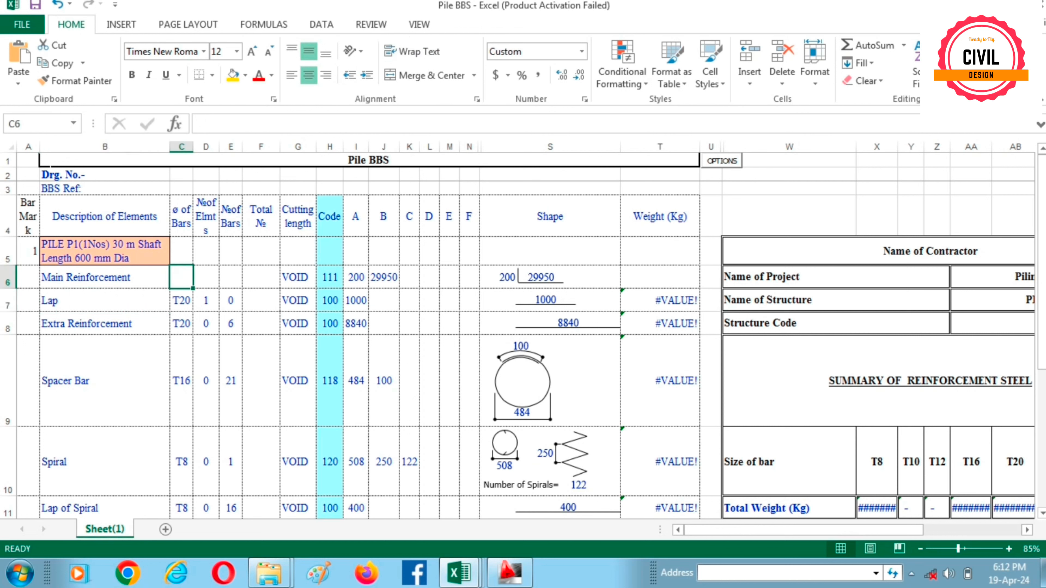
text(T20)
key(Tab)
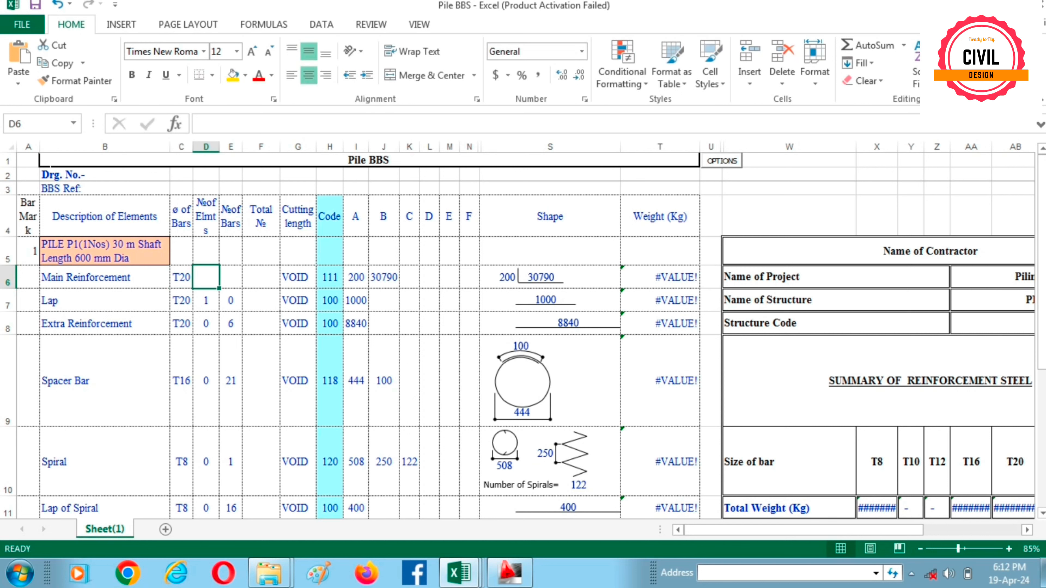
text(1)
key(Tab)
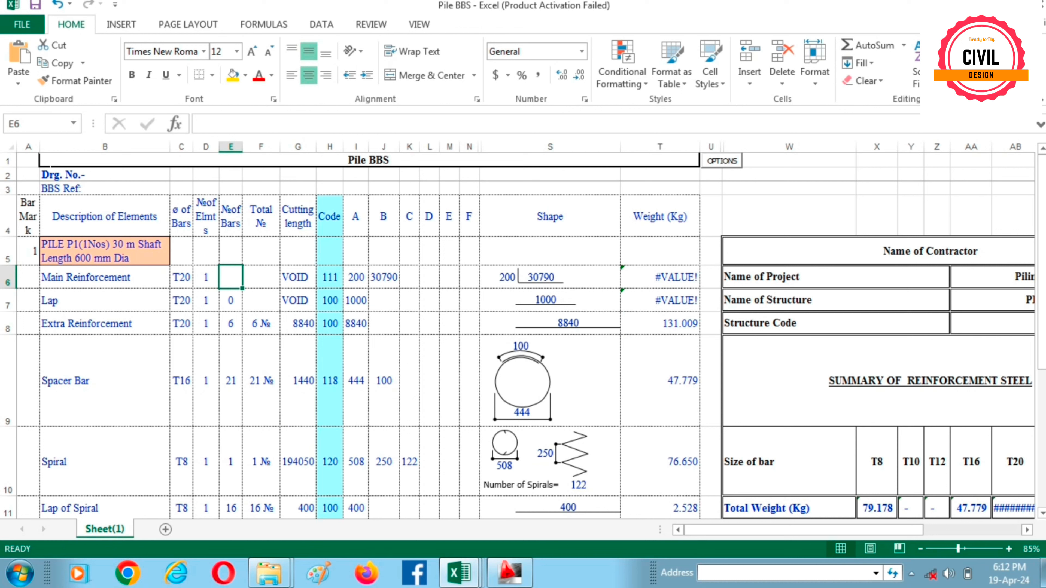
text(6)
key(Tab)
key(Tab)
key(Tab)
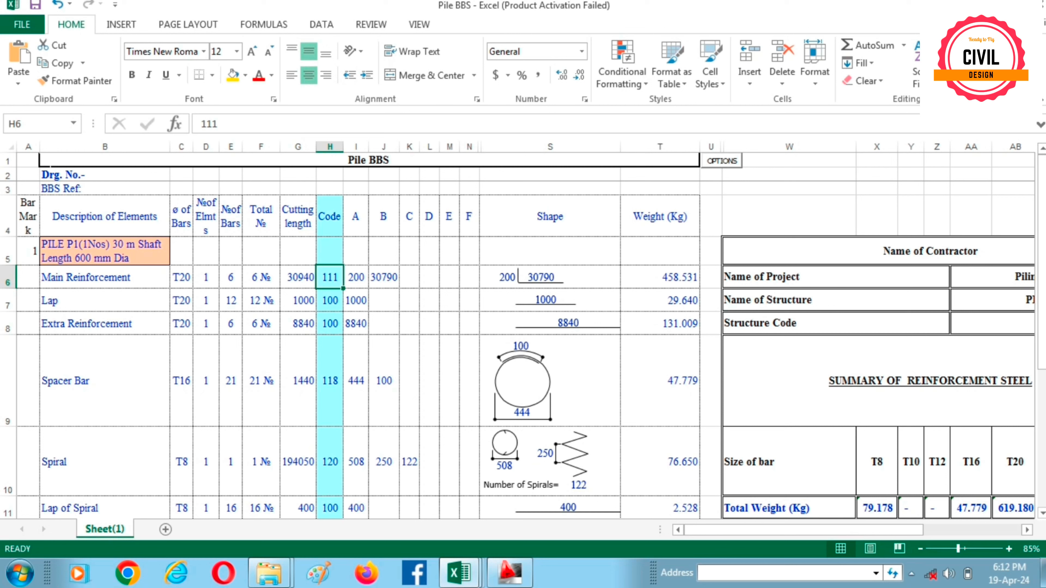
- Examine the Main Reinforcement cutting length and weight formulas and the summary of reinforcement steel by bar size
click(298, 278)
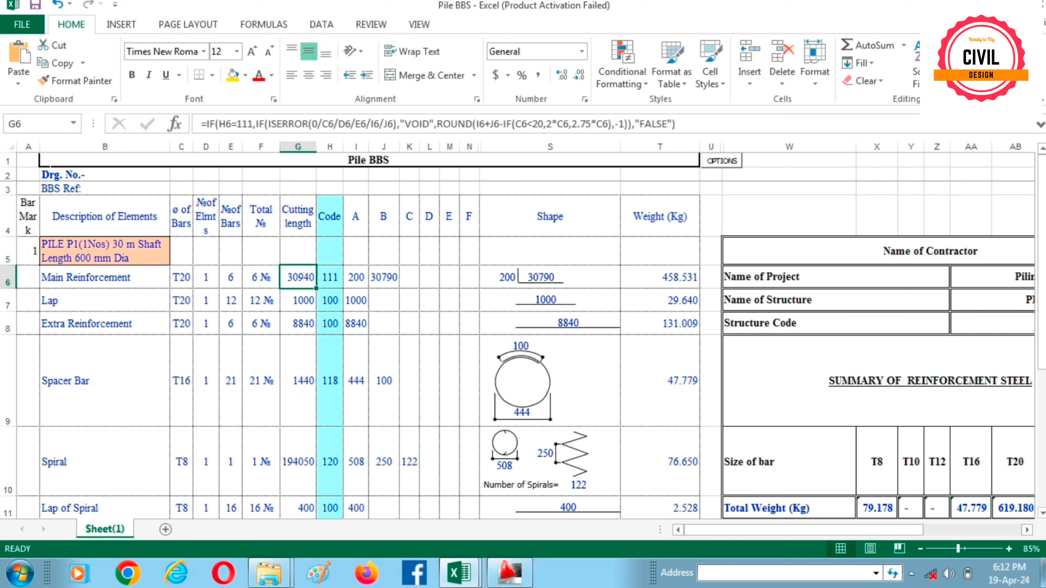
click(660, 277)
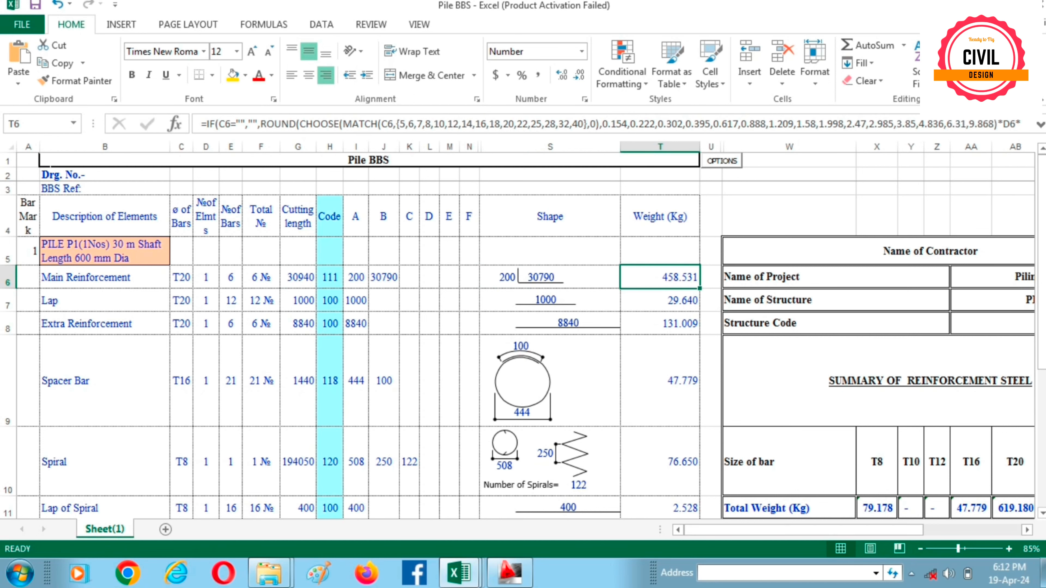
scroll(523, 350, down, 1)
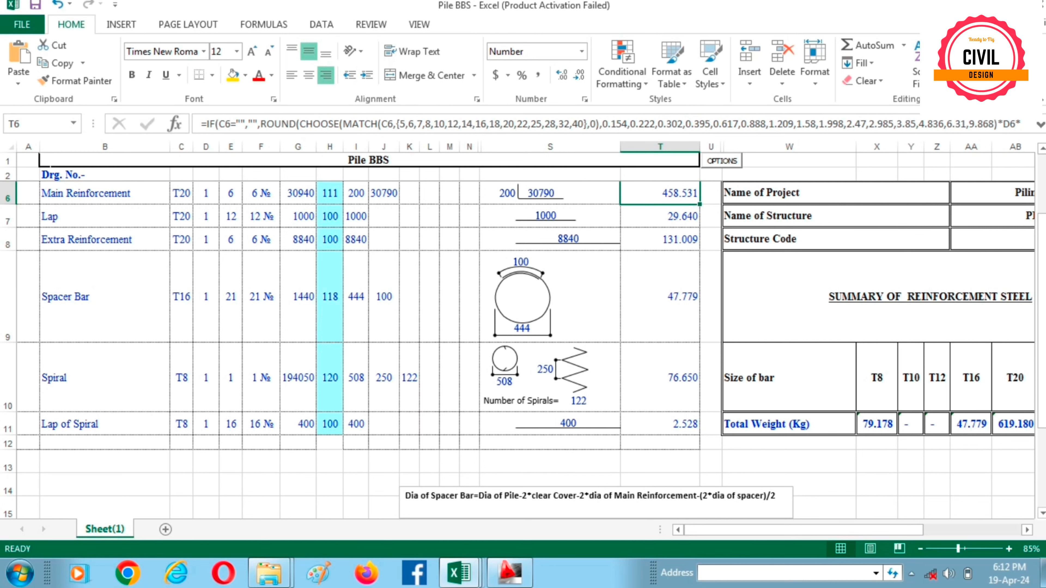
drag(824, 530, 867, 529)
scroll(523, 350, up, 1)
scroll(523, 351, down, 1)
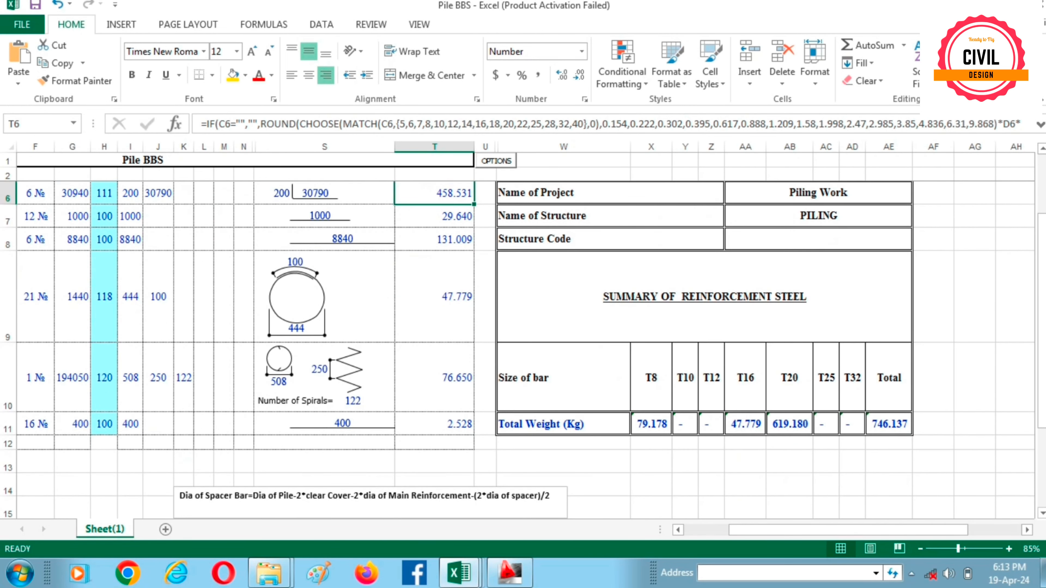
drag(796, 530, 751, 530)
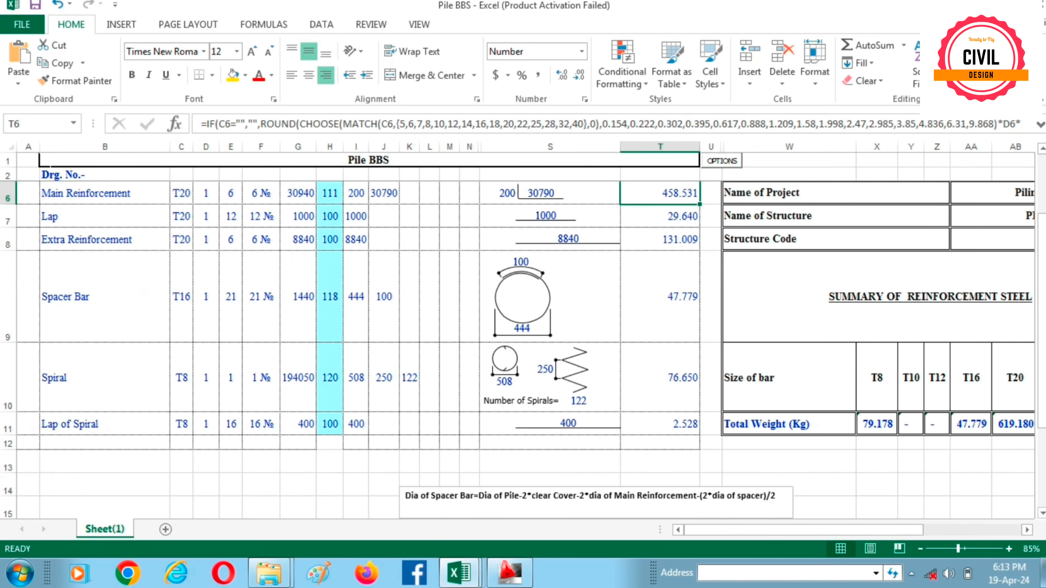
- Clear the Main Reinforcement weight cell and undo the deletion
key(Delete)
mouse_move(816, 530)
mouse_down()
mouse_move(869, 530)
mouse_move(816, 529)
mouse_up()
key(ctrl+z)
scroll(526, 350, up, 1)
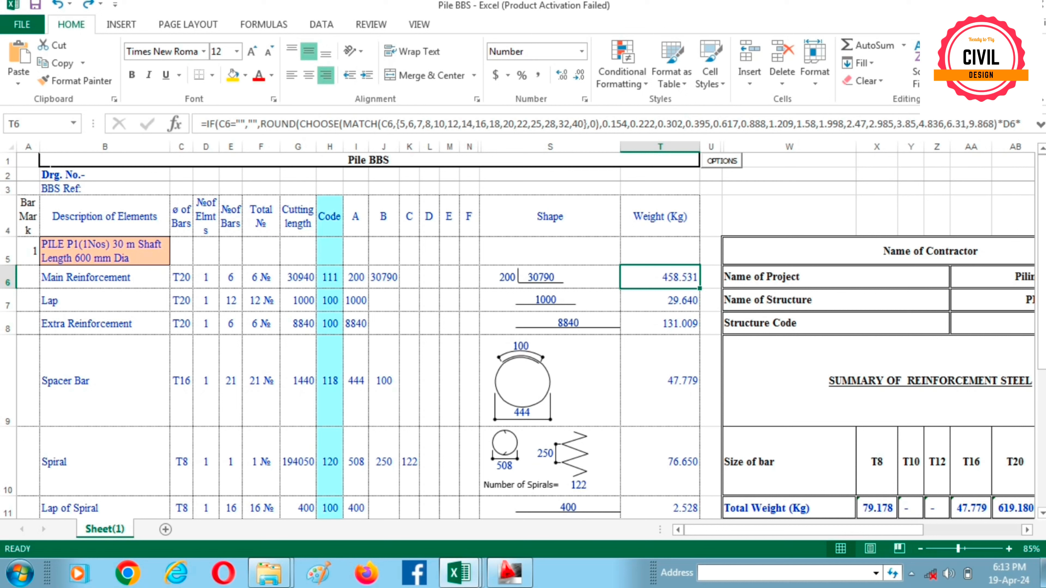
- Examine the Main Reinforcement cutting length and bar count, and the formula for the Lap row's number of bars
click(298, 277)
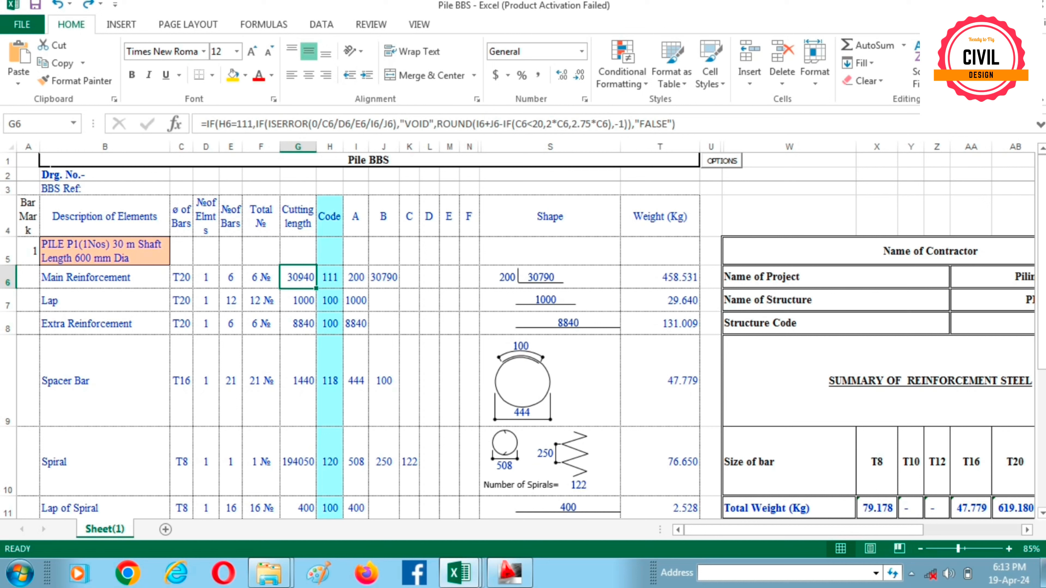
click(231, 277)
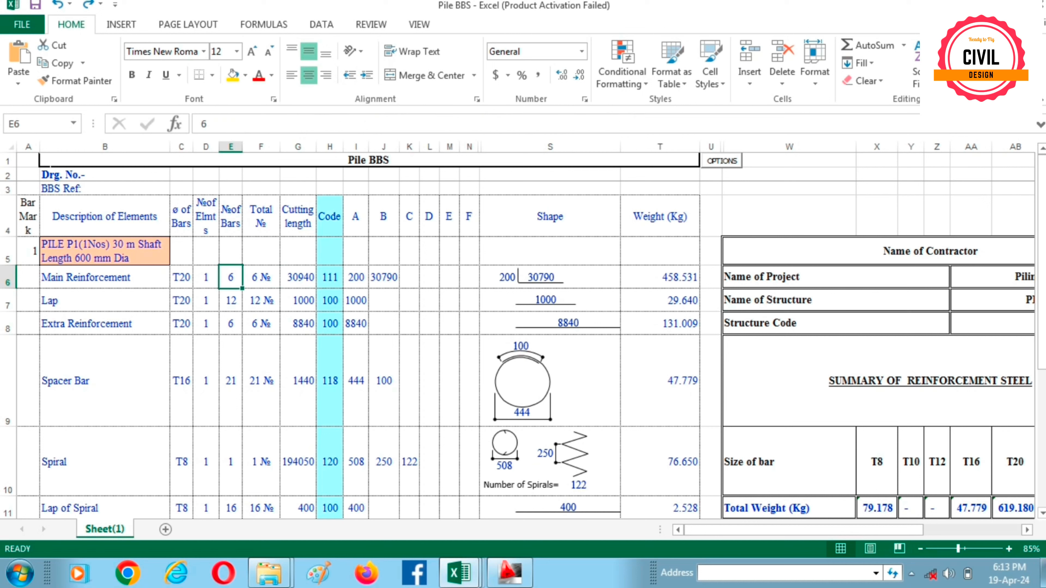
click(231, 301)
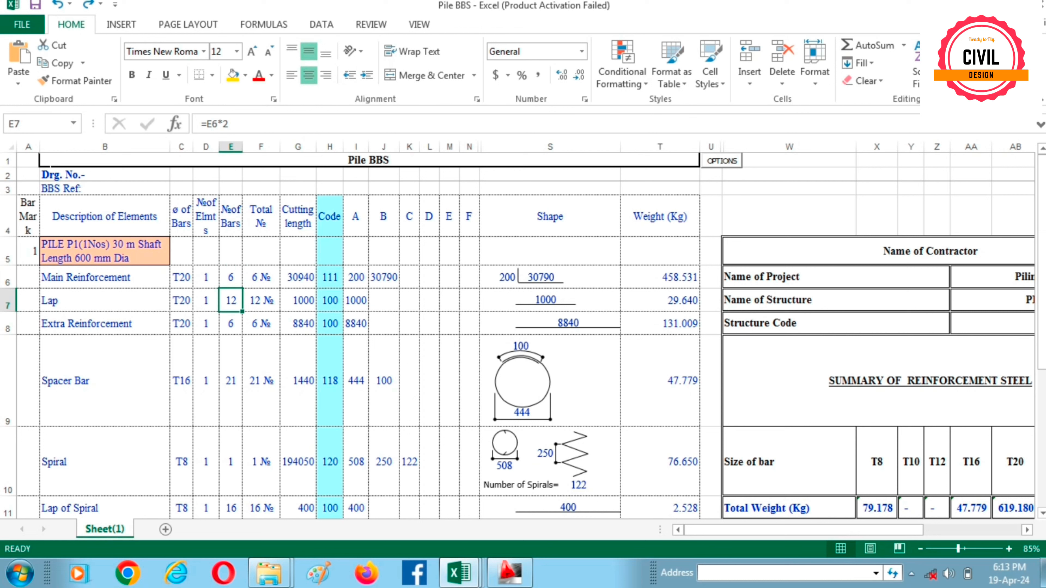
key(F2)
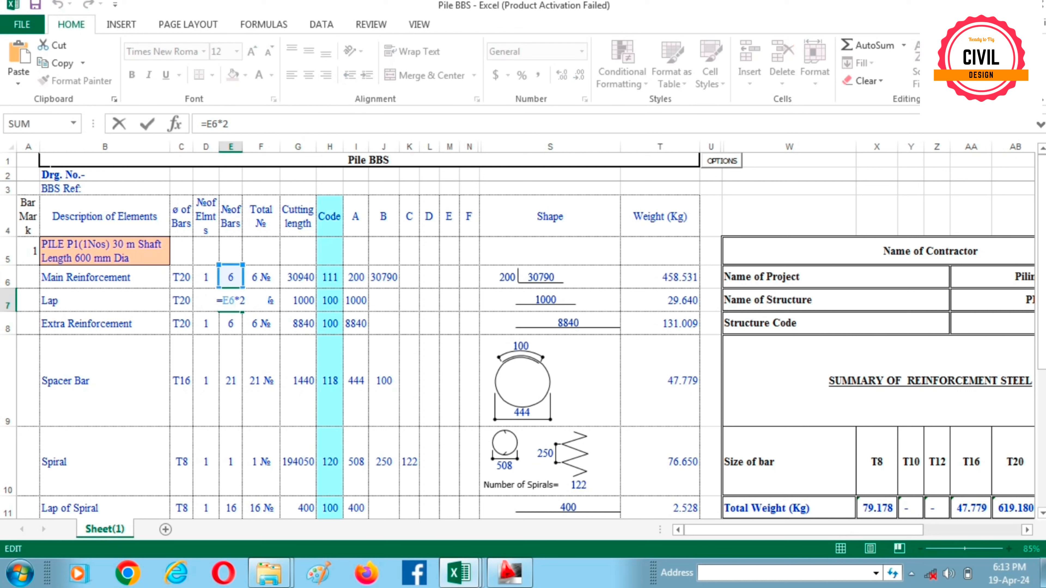
key(Escape)
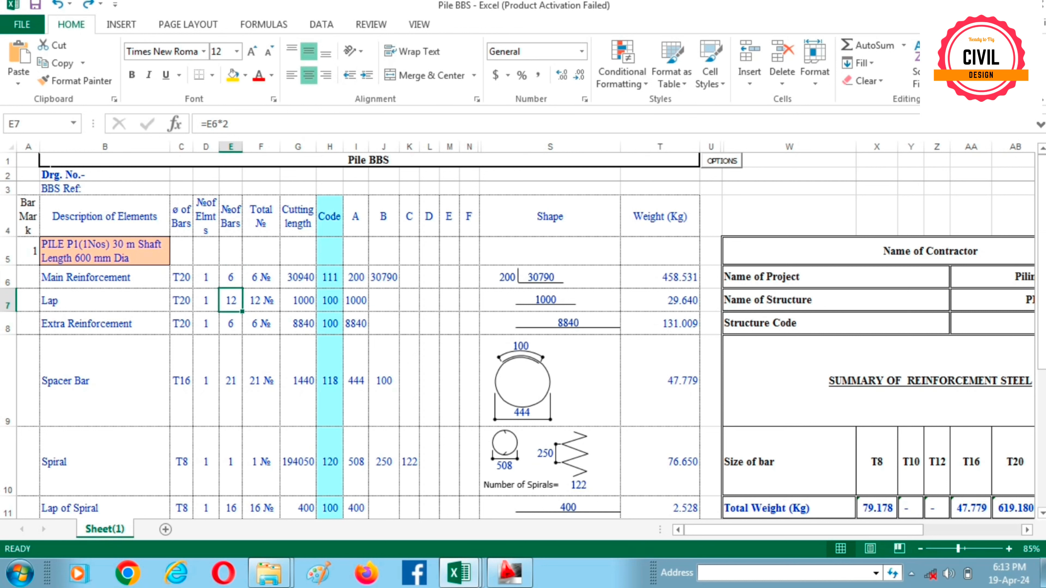
- Examine the dimension A formulas of the Lap and Extra Reinforcement rows without changing them
click(356, 301)
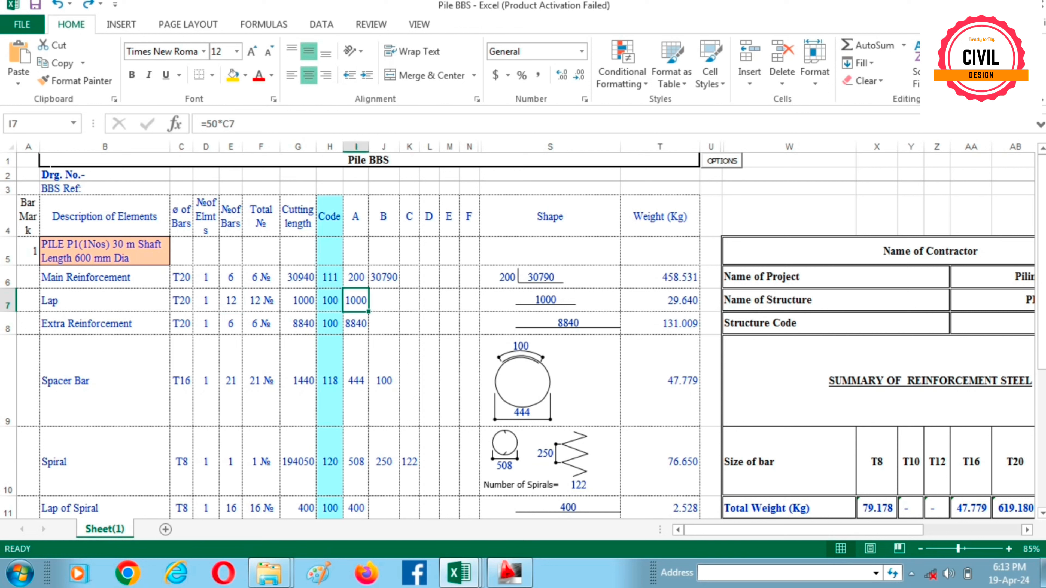
double_click(356, 301)
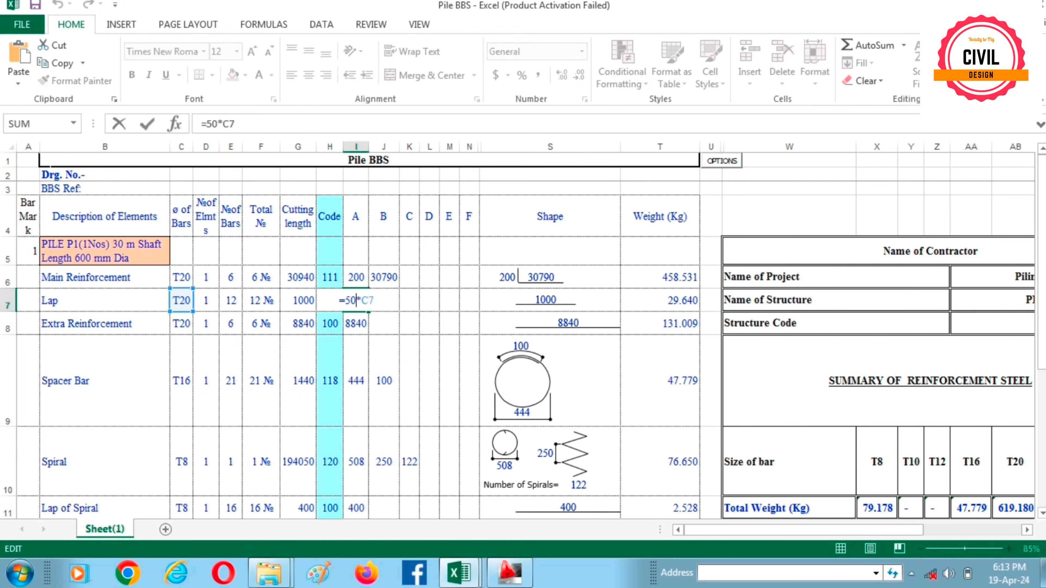
key(Escape)
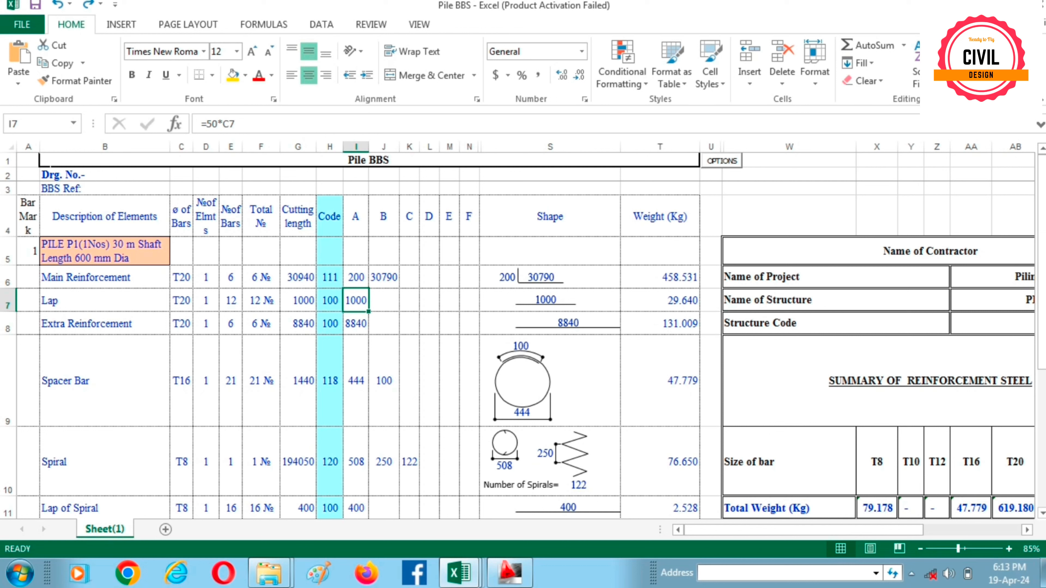
click(105, 323)
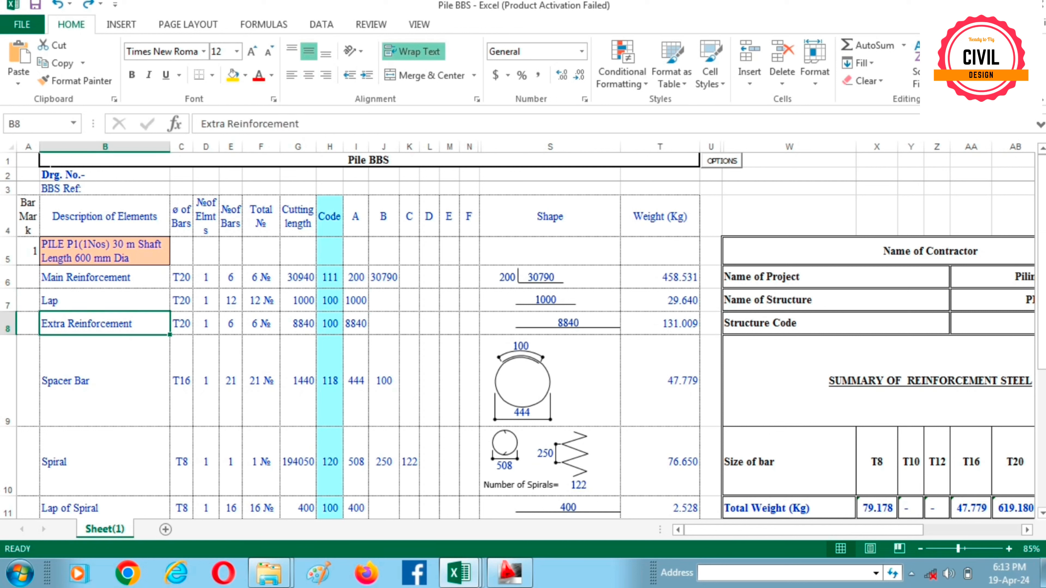
click(356, 323)
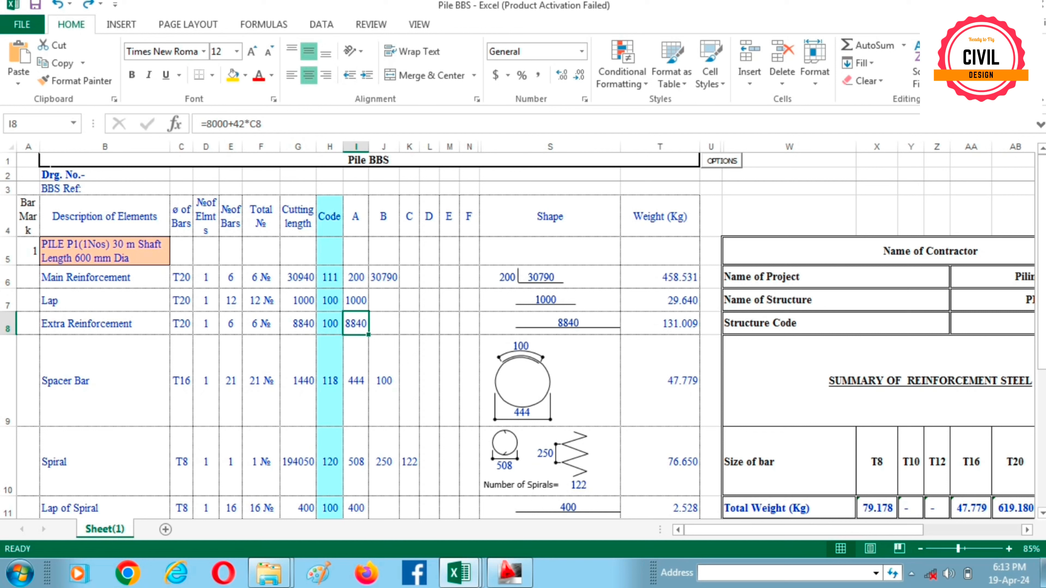
key(F2)
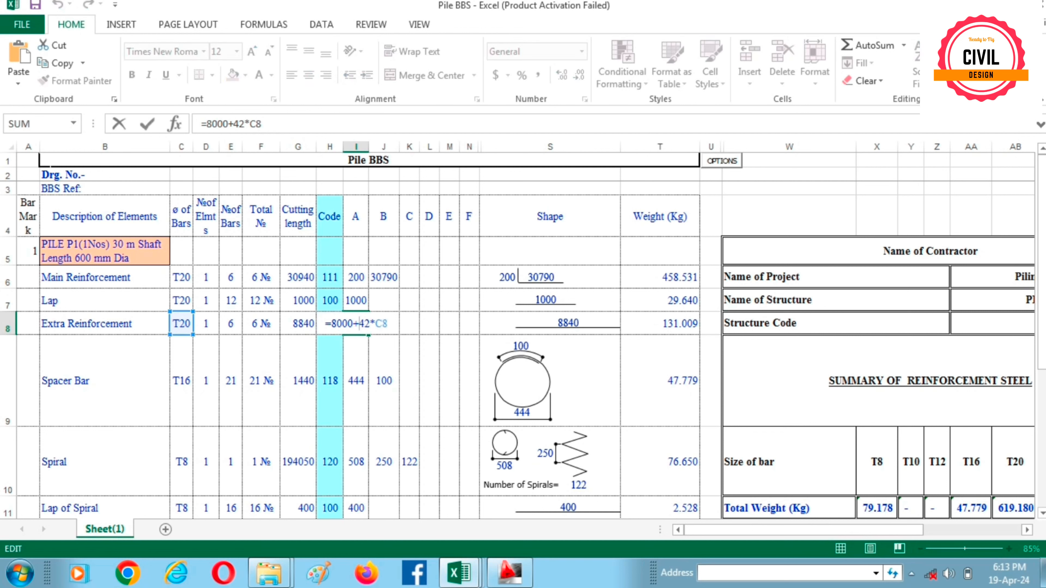
key(Escape)
- Switch to the pile drawing in AutoCAD and examine the upper reinforcement zone around section 1 on the P1 pile elevation
click(510, 573)
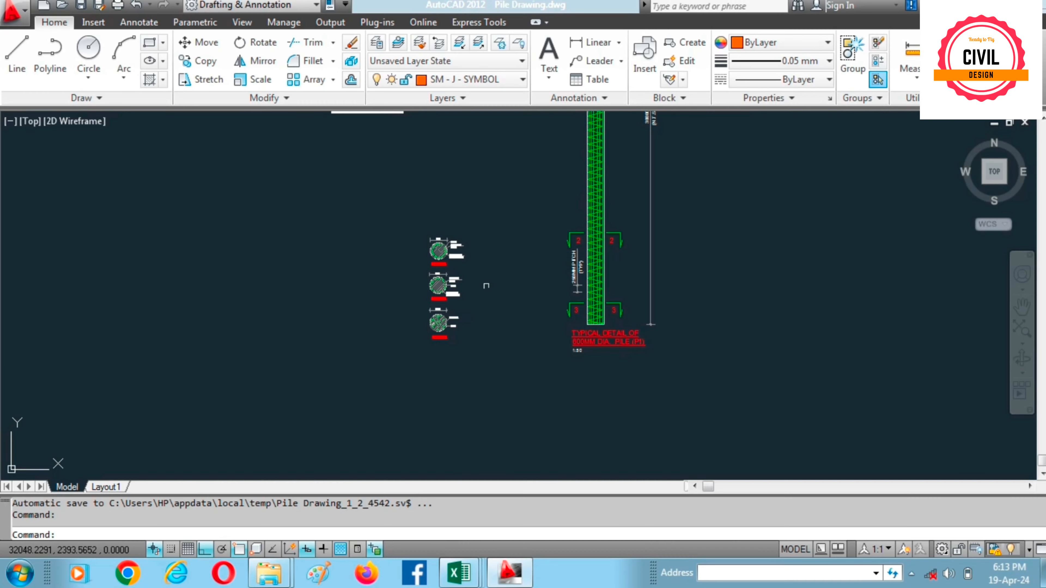
scroll(713, 270, up, 5)
scroll(515, 316, up, 2)
scroll(538, 299, down, 5)
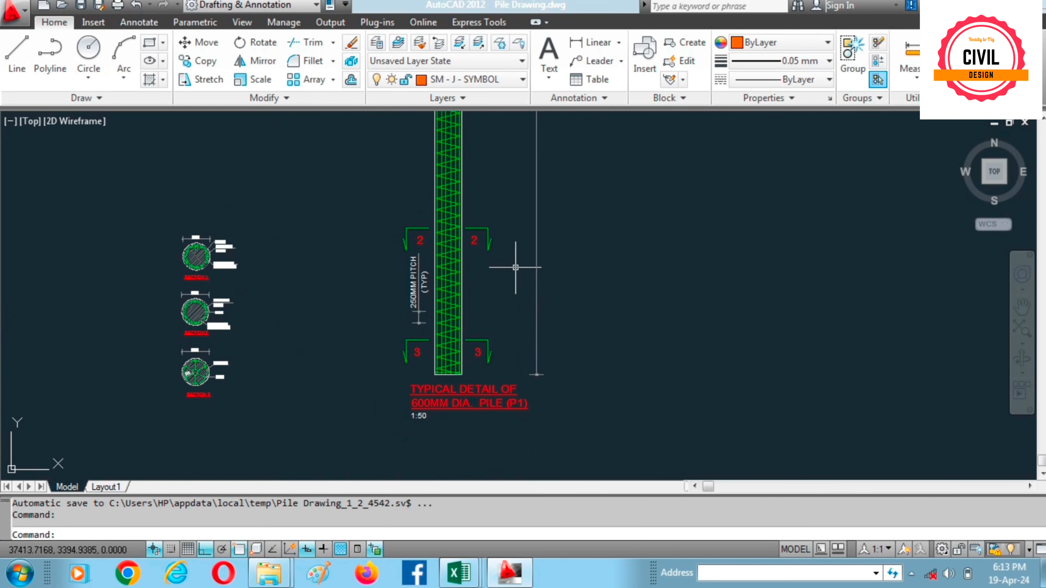
mouse_move(515, 268)
mouse_down()
mouse_move(516, 426)
mouse_move(503, 393)
mouse_up()
scroll(496, 246, up, 8)
scroll(534, 259, down, 7)
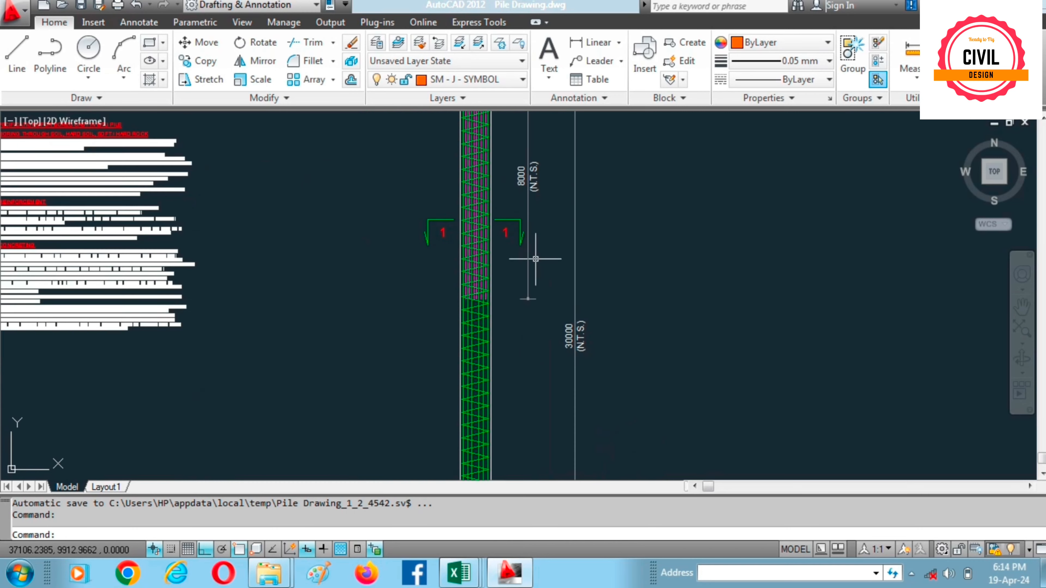
- Examine the bar extension into the pile cap and the cut-off level on the pile elevation
mouse_move(496, 189)
mouse_down()
mouse_move(496, 332)
mouse_move(498, 318)
mouse_up()
scroll(556, 298, up, 5)
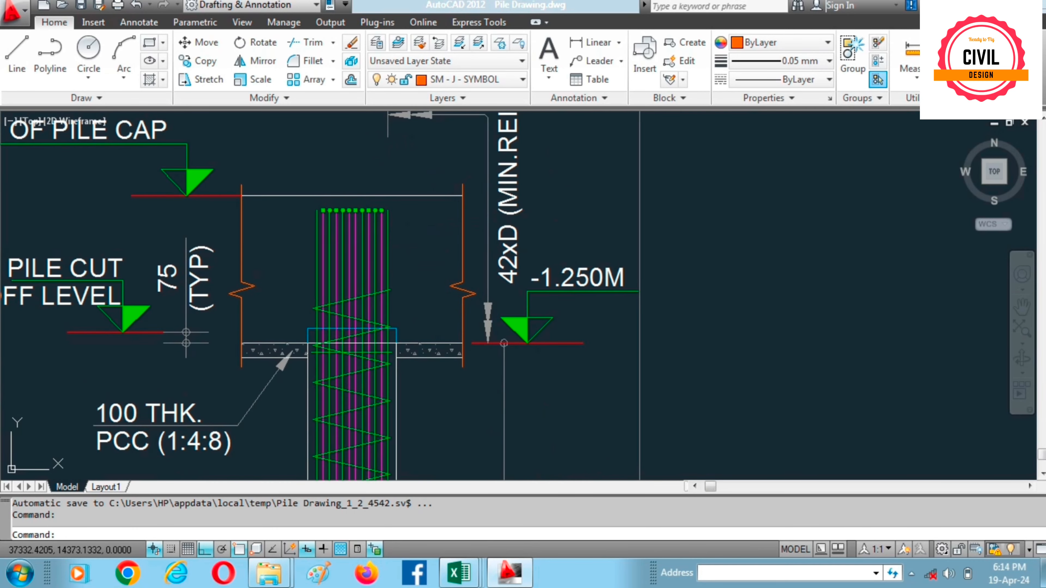
scroll(554, 288, down, 5)
scroll(532, 259, up, 5)
scroll(588, 317, down, 2)
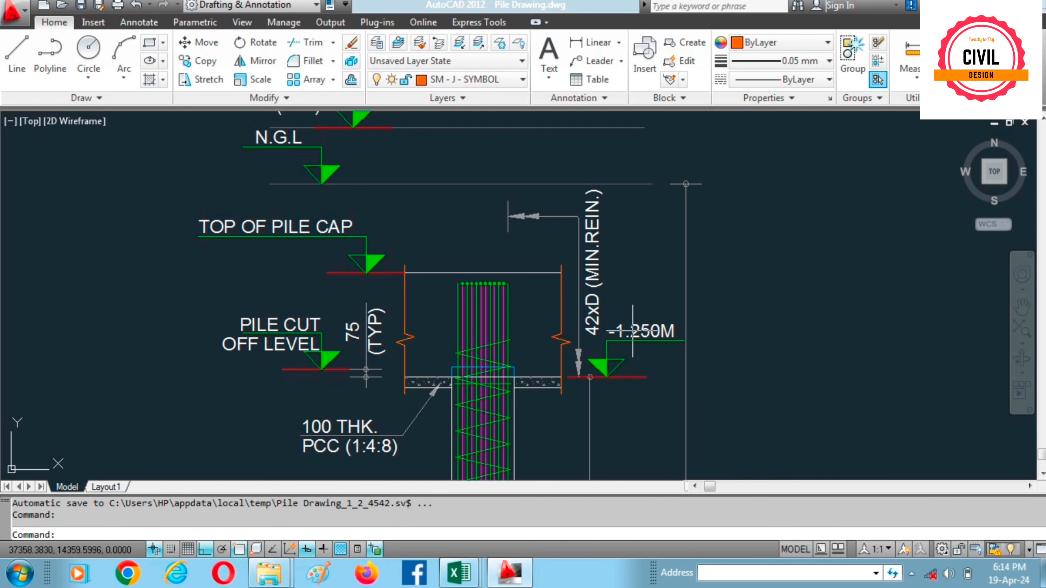
scroll(652, 261, down, 2)
drag(519, 409, 580, 246)
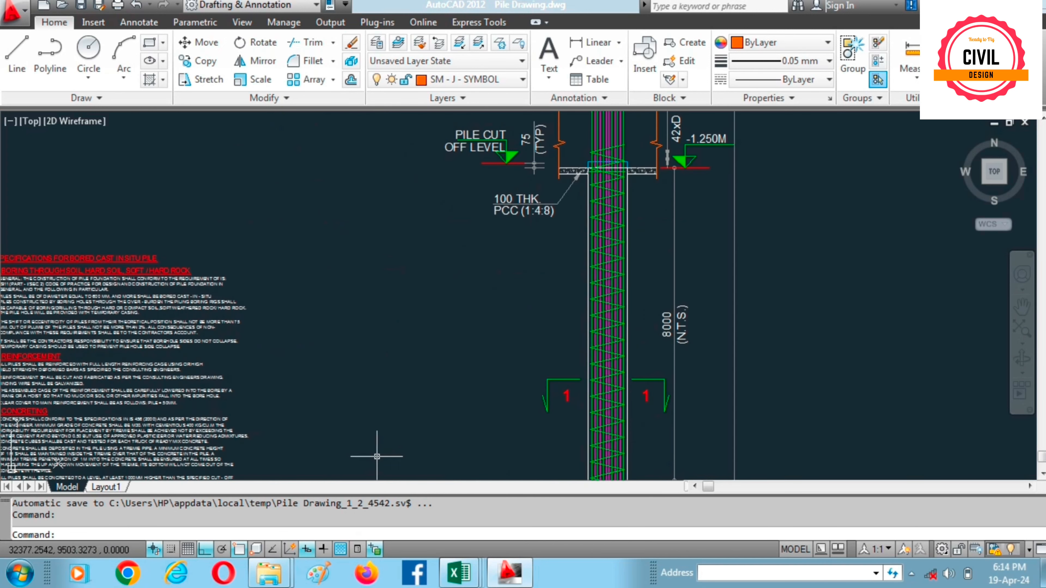
- Examine the main bars, links and spacer bar callouts in the Section 1 pile cross-section
drag(376, 456, 401, 191)
drag(373, 381, 510, 120)
scroll(429, 383, up, 3)
mouse_move(561, 447)
mouse_down()
mouse_move(529, 349)
mouse_move(547, 337)
mouse_up()
scroll(553, 342, down, 2)
scroll(551, 353, up, 2)
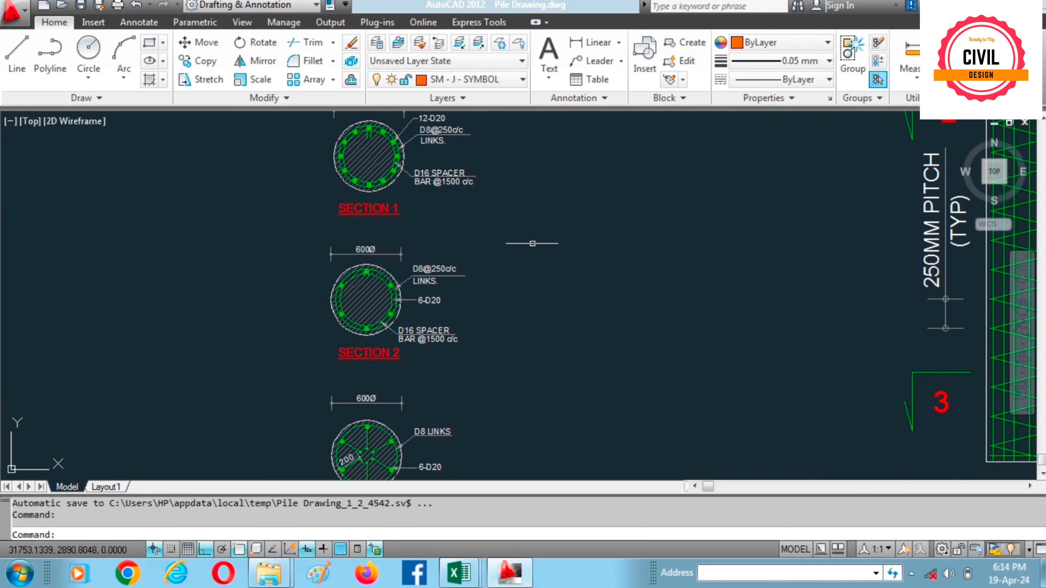
drag(529, 206, 552, 332)
scroll(550, 309, up, 3)
drag(501, 255, 609, 324)
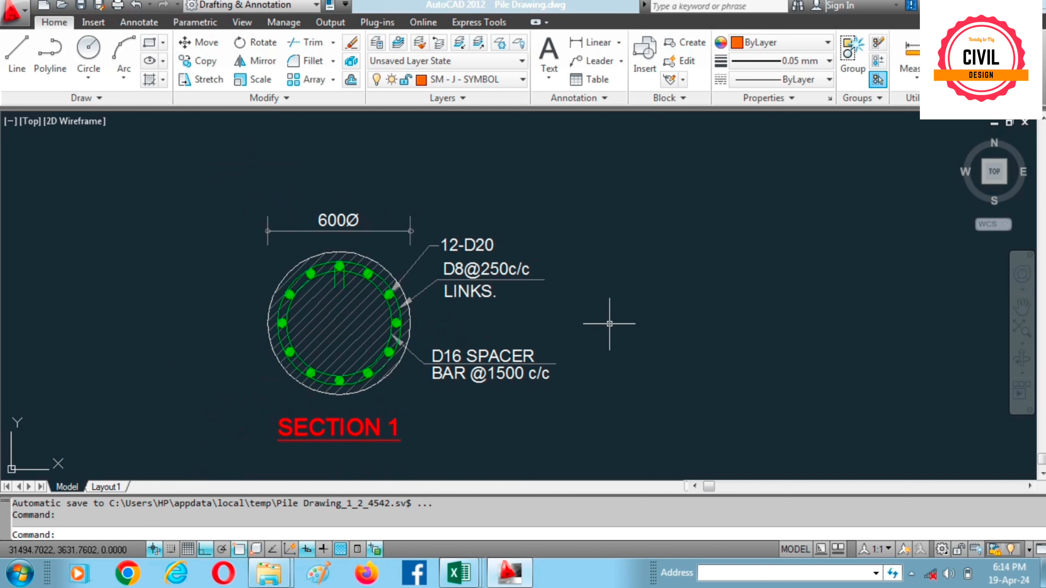
- Examine the bar callouts in the Section 2 and Section 3 pile cross-sections
drag(763, 416, 748, 176)
drag(723, 302, 719, 232)
drag(710, 285, 710, 252)
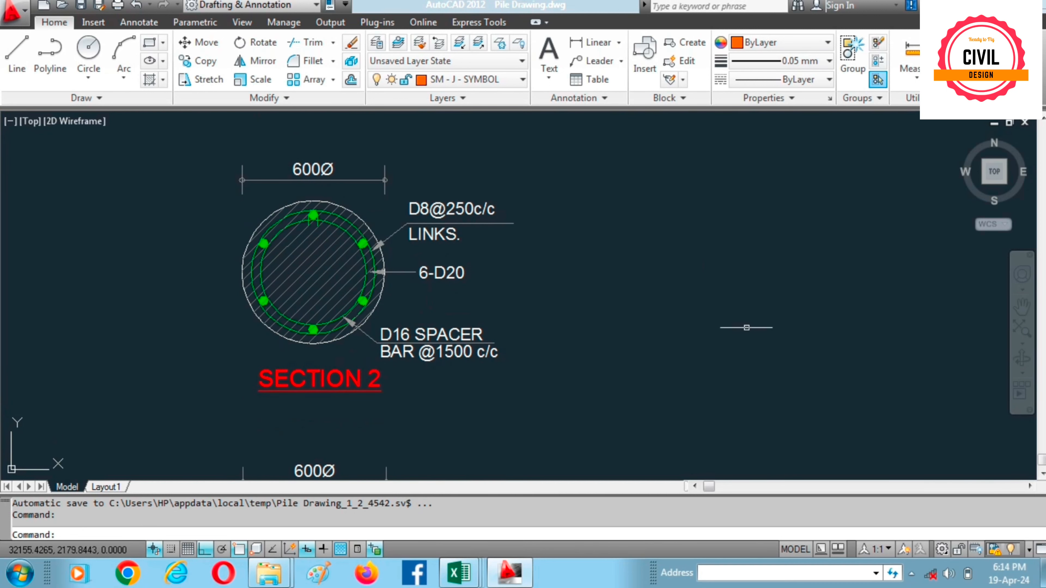
mouse_move(747, 336)
mouse_down()
mouse_move(717, 136)
mouse_move(724, 276)
mouse_up()
drag(727, 317, 724, 283)
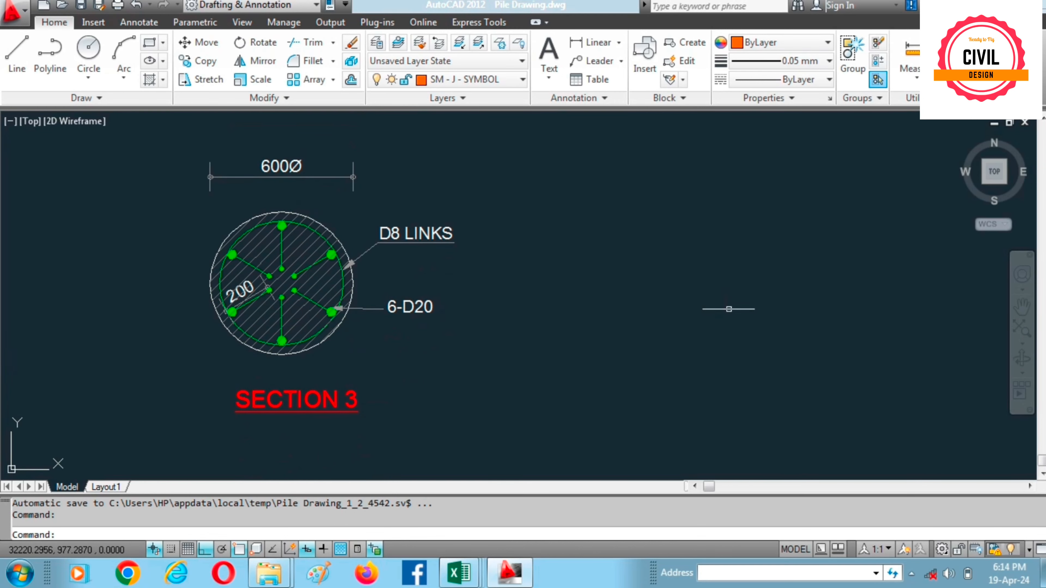
- Trace the pile elevation from its base up to the pile cap to examine where the extra bars run
scroll(727, 311, down, 2)
scroll(854, 342, down, 6)
drag(815, 292, 407, 355)
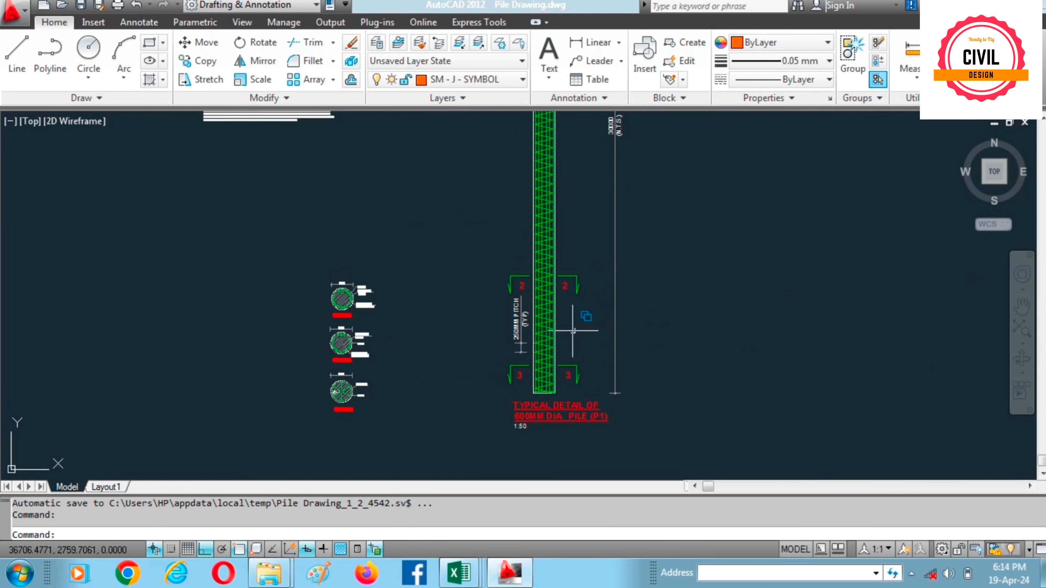
scroll(582, 327, up, 5)
scroll(588, 270, down, 2)
drag(676, 285, 693, 419)
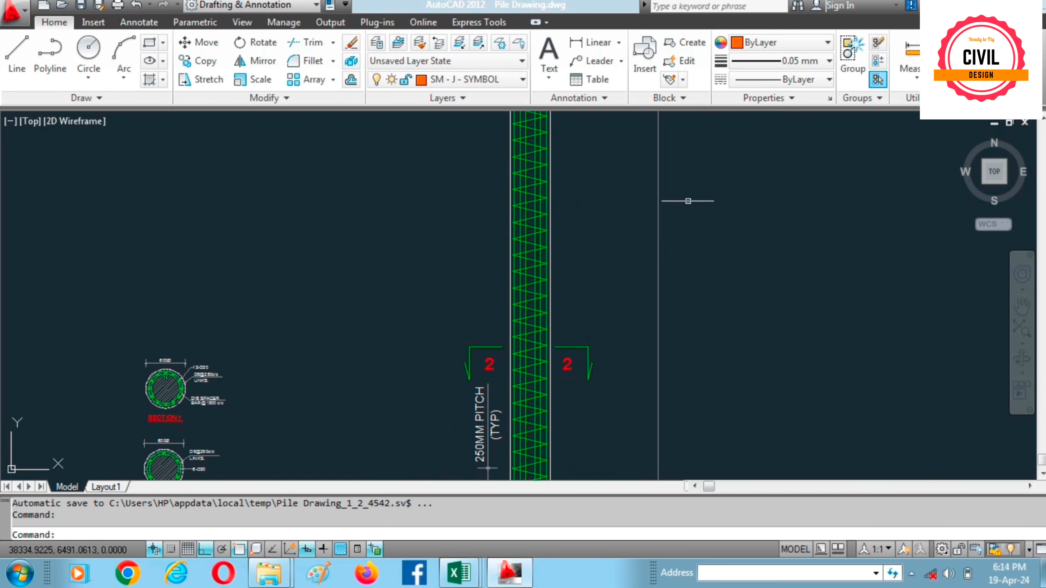
drag(687, 201, 682, 417)
drag(652, 284, 658, 395)
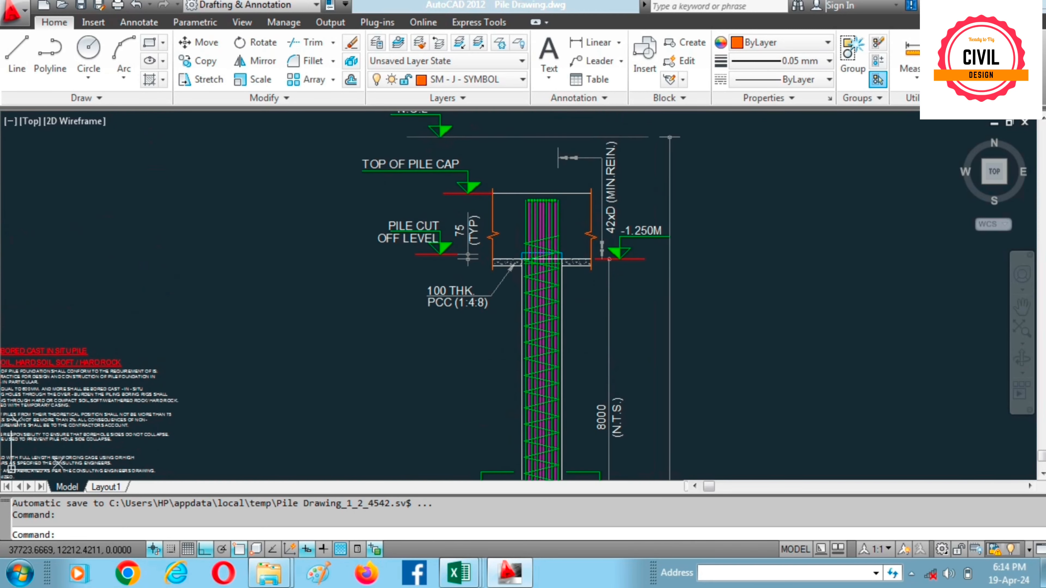
- Switch to the Pile BBS workbook in Excel and examine the Extra Reinforcement row's bar data, shape code, cutting length and weight formulas
mouse_move(458, 573)
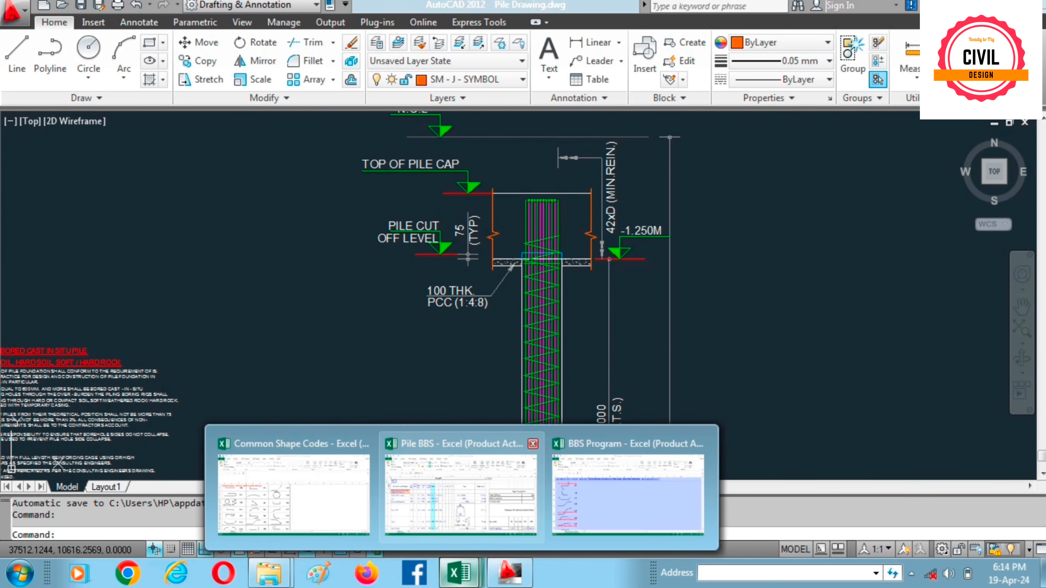
click(460, 492)
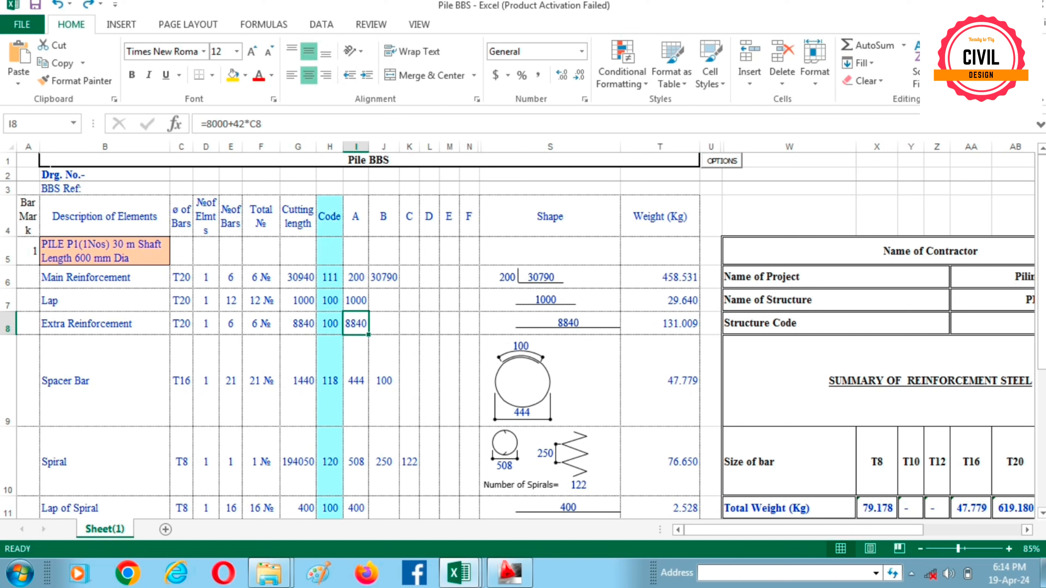
click(231, 324)
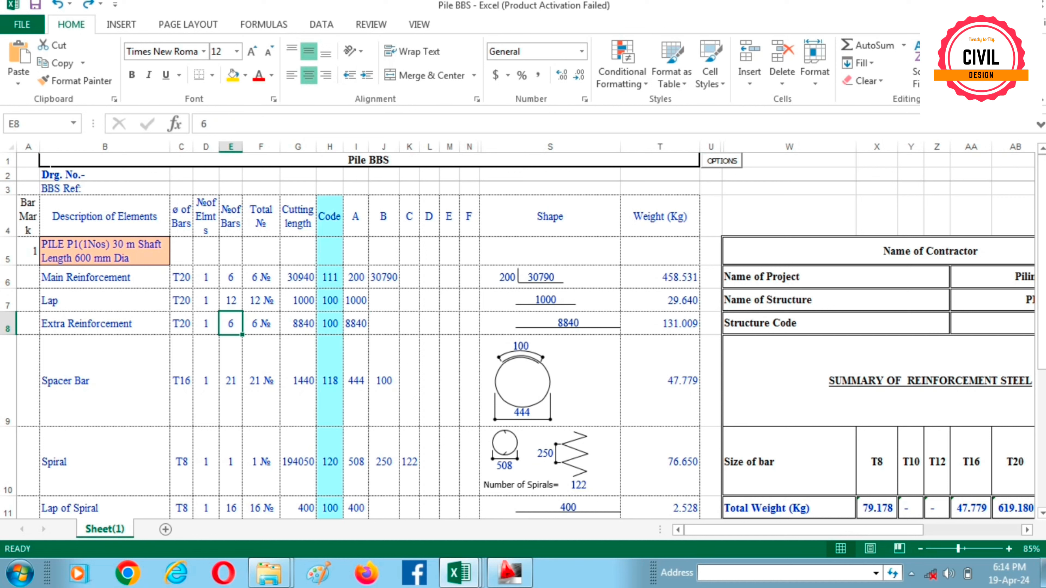
click(355, 323)
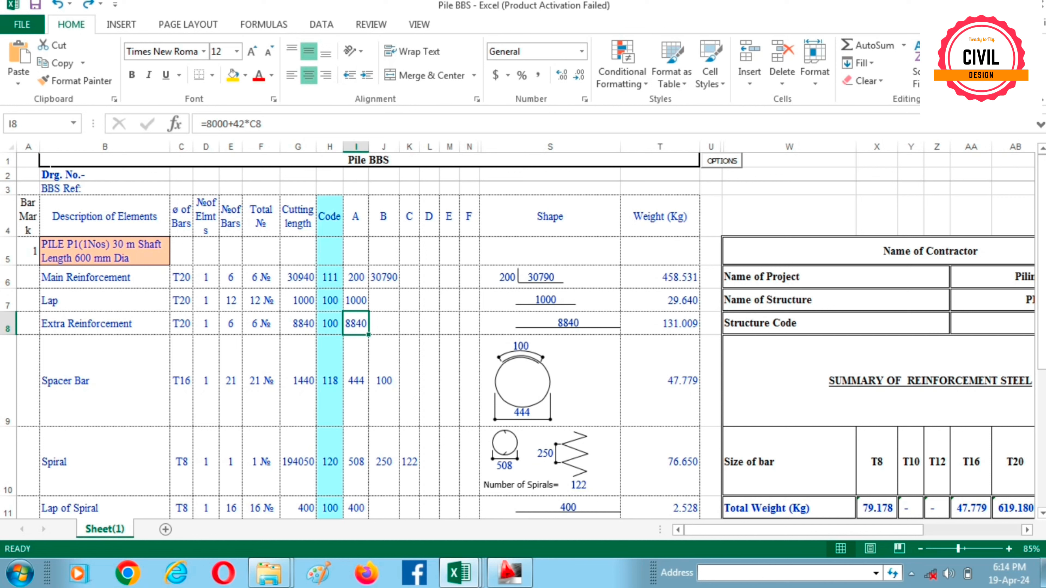
click(330, 323)
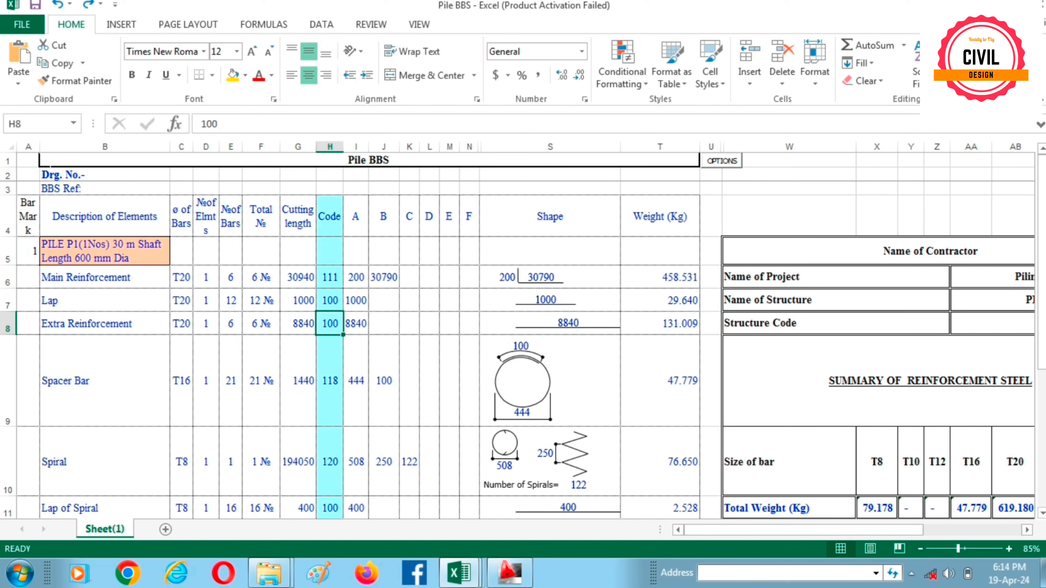
click(181, 323)
click(206, 323)
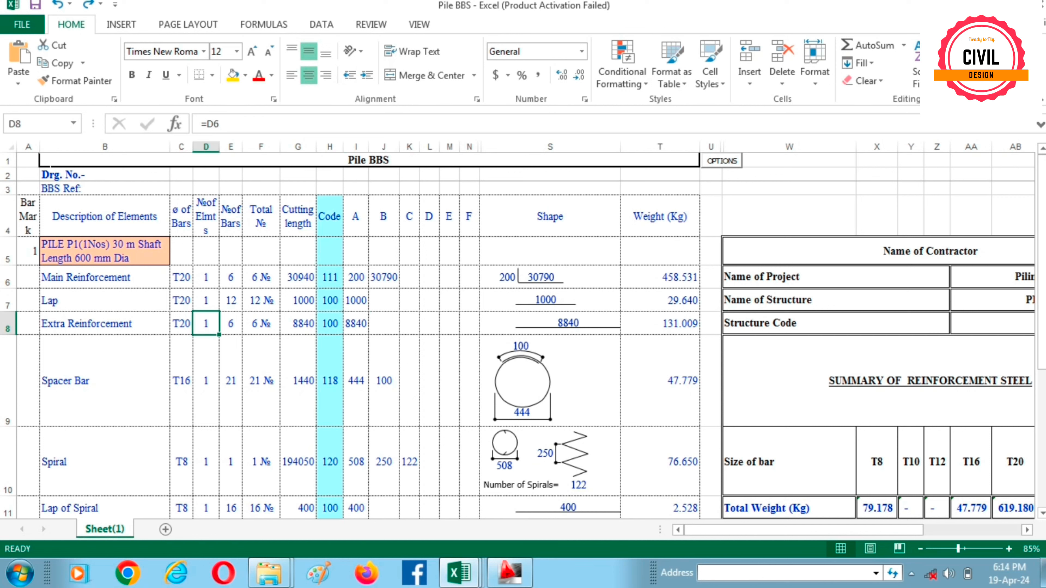
click(230, 323)
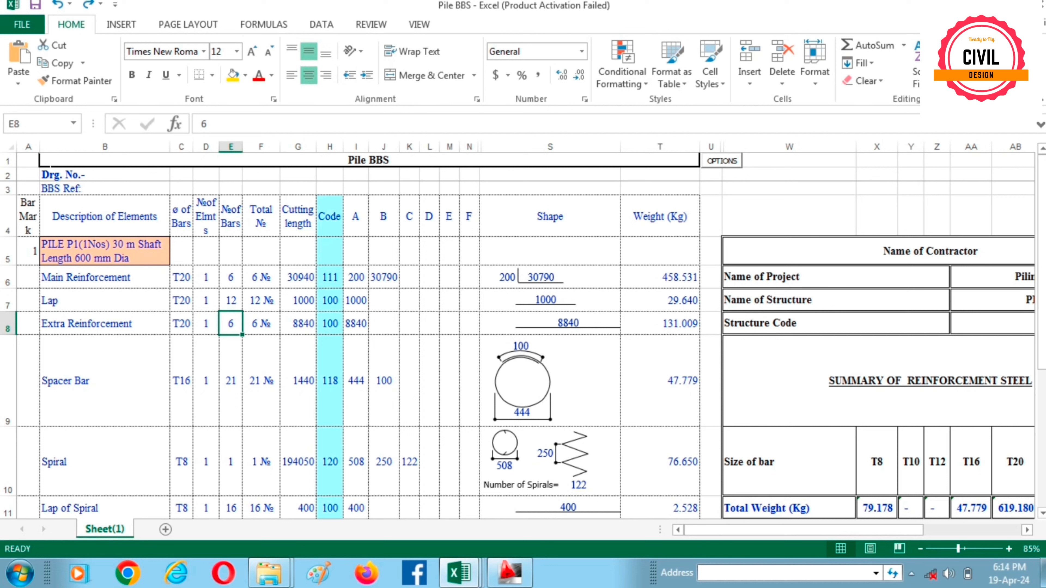
click(261, 324)
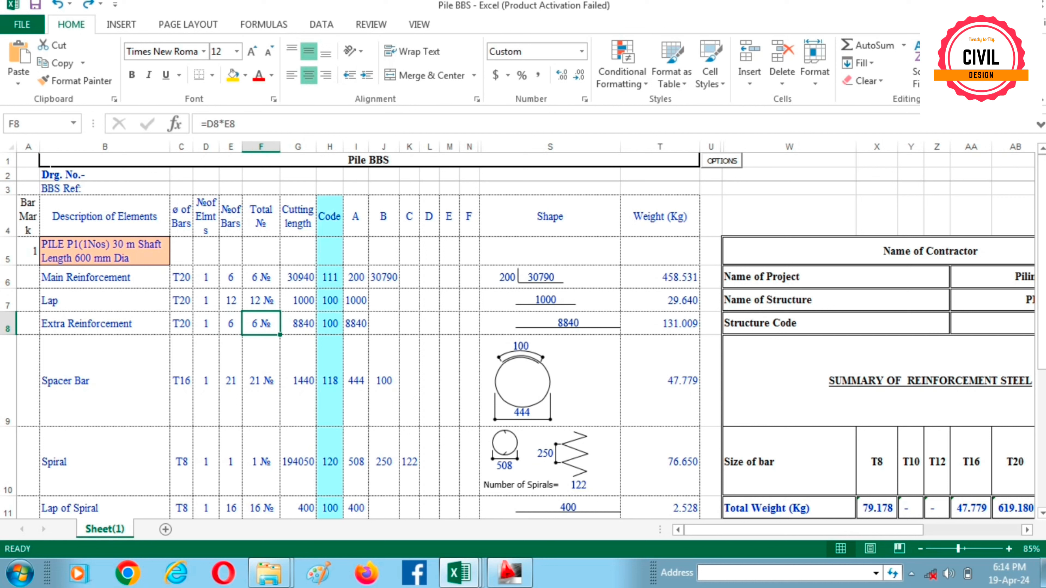
click(298, 323)
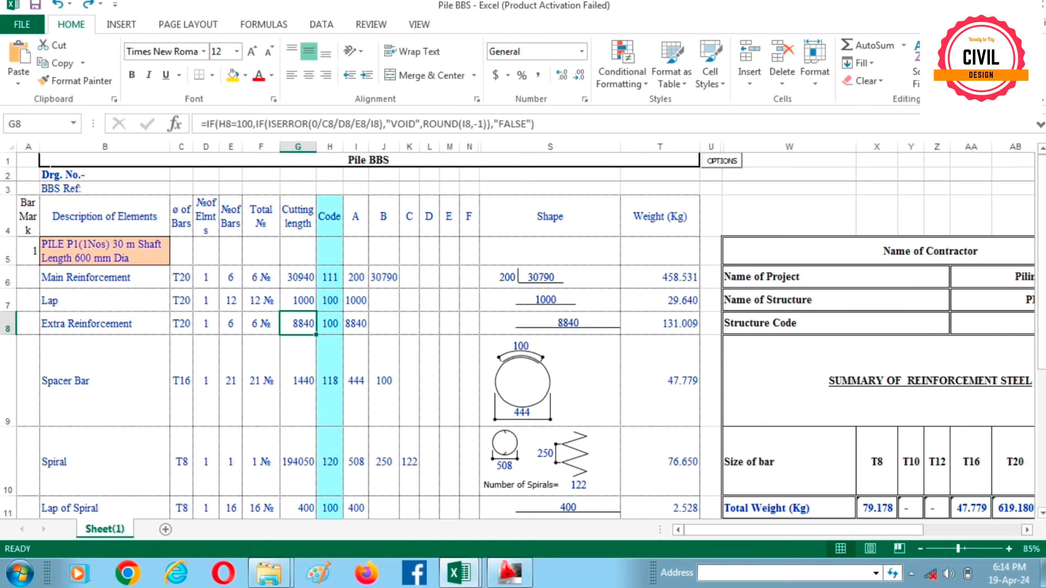
click(660, 323)
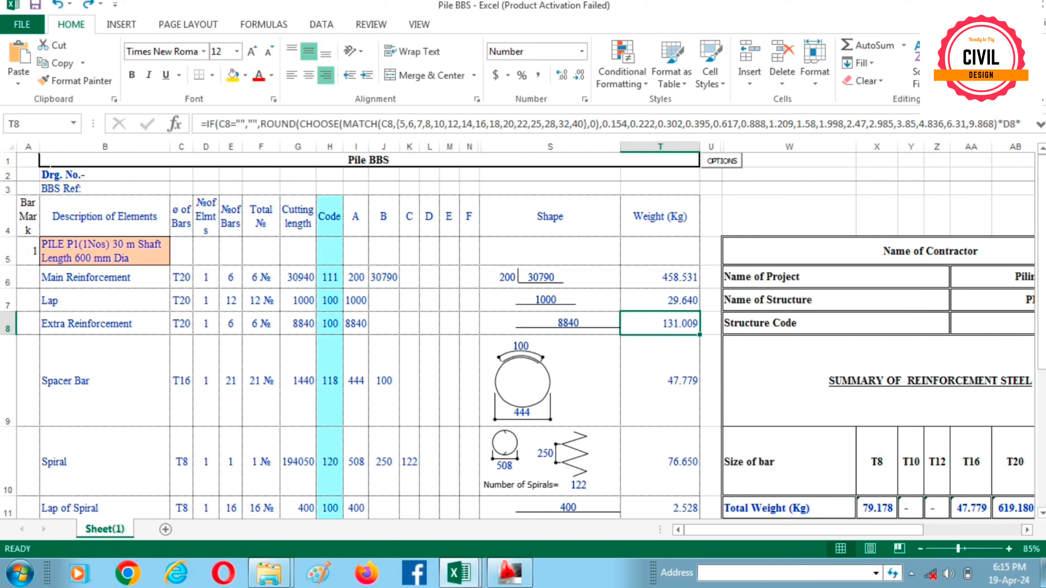
- Examine the Spacer Bar row's diameter, its number-of-bars formula and the spacer and spiral diameter notes below the table
click(181, 381)
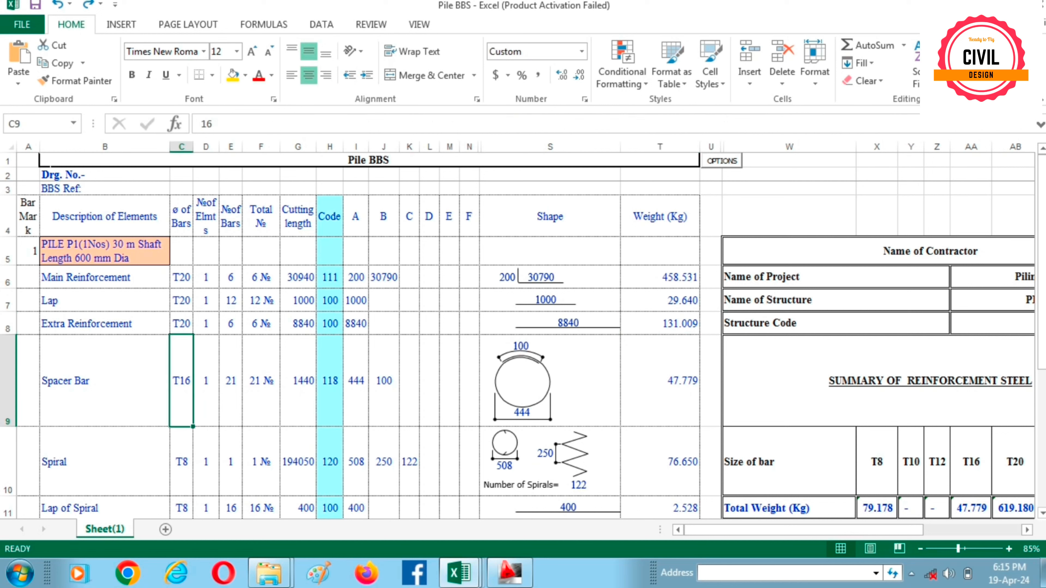
click(231, 381)
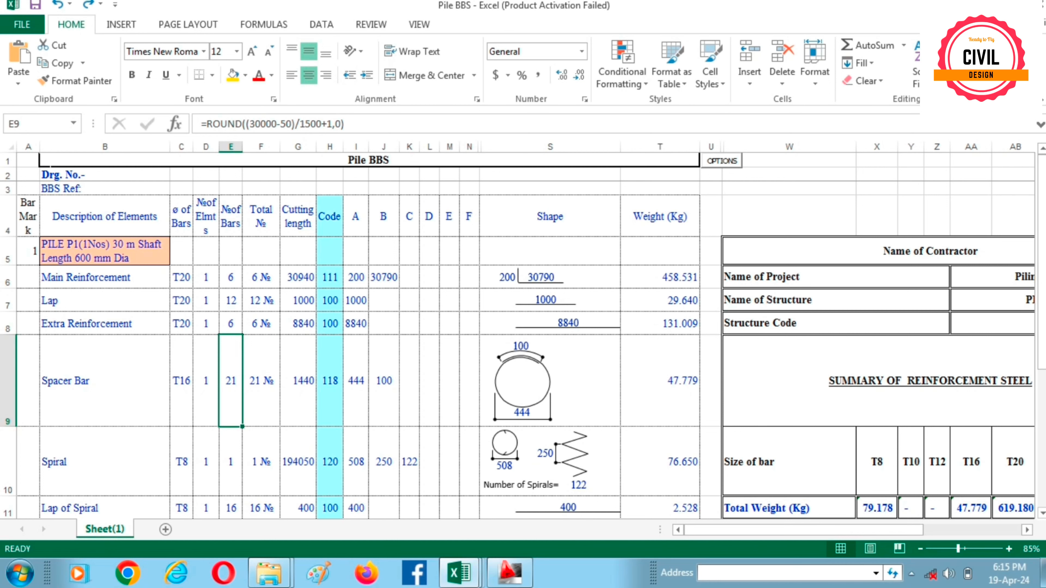
scroll(523, 351, down, 2)
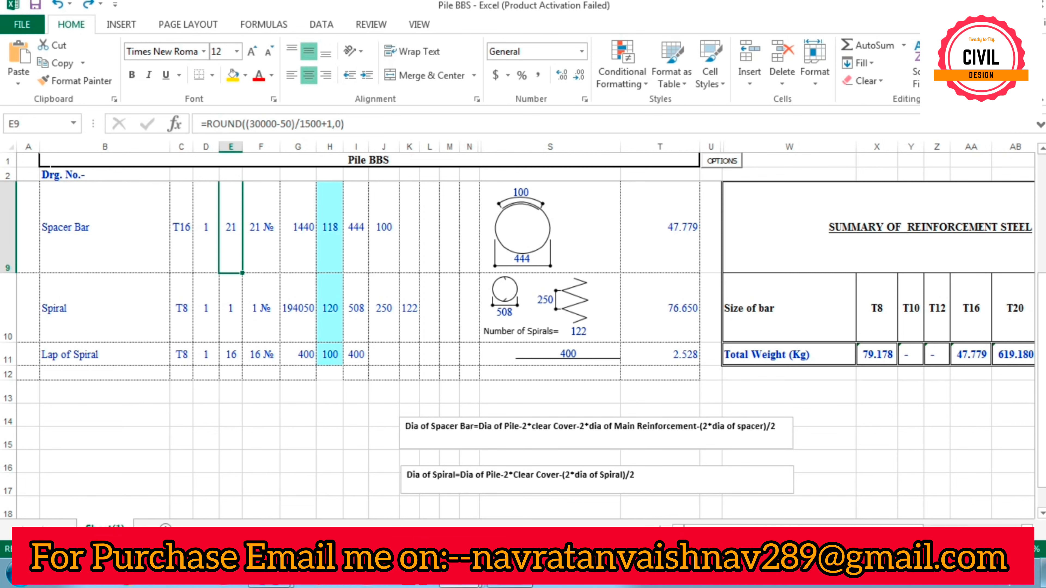
- Switch to the AutoCAD pile drawing and examine the spiral and spacer bar positions relative to the main bars in Section 1
click(510, 577)
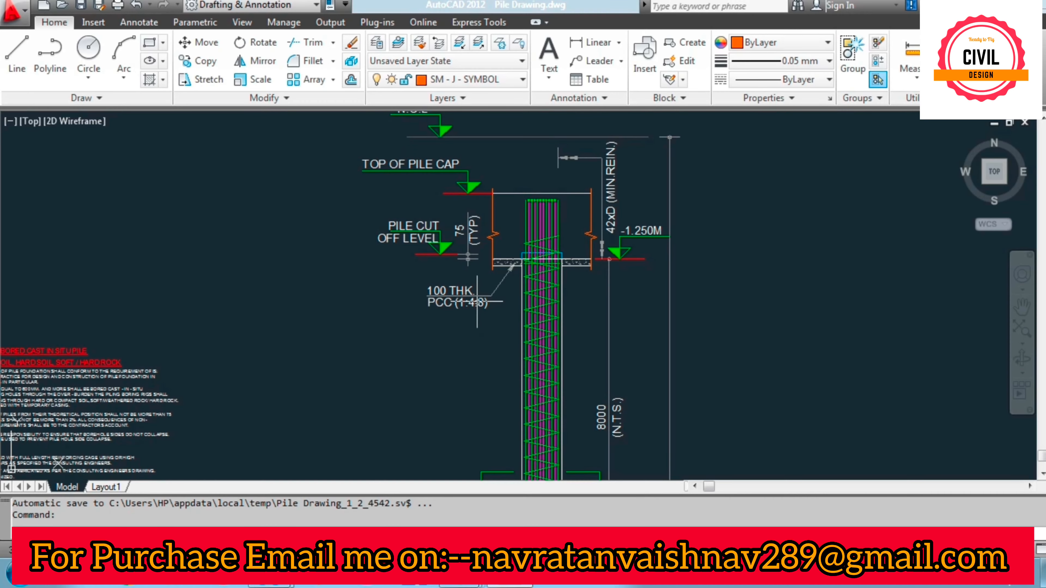
scroll(363, 280, down, 4)
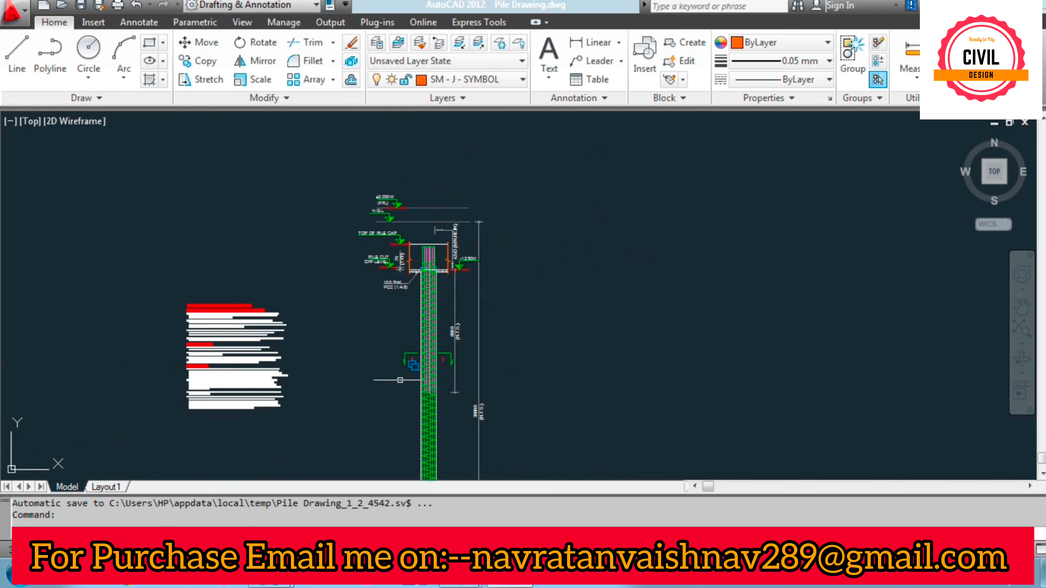
drag(367, 416, 403, 198)
scroll(329, 309, up, 10)
scroll(124, 478, up, 2)
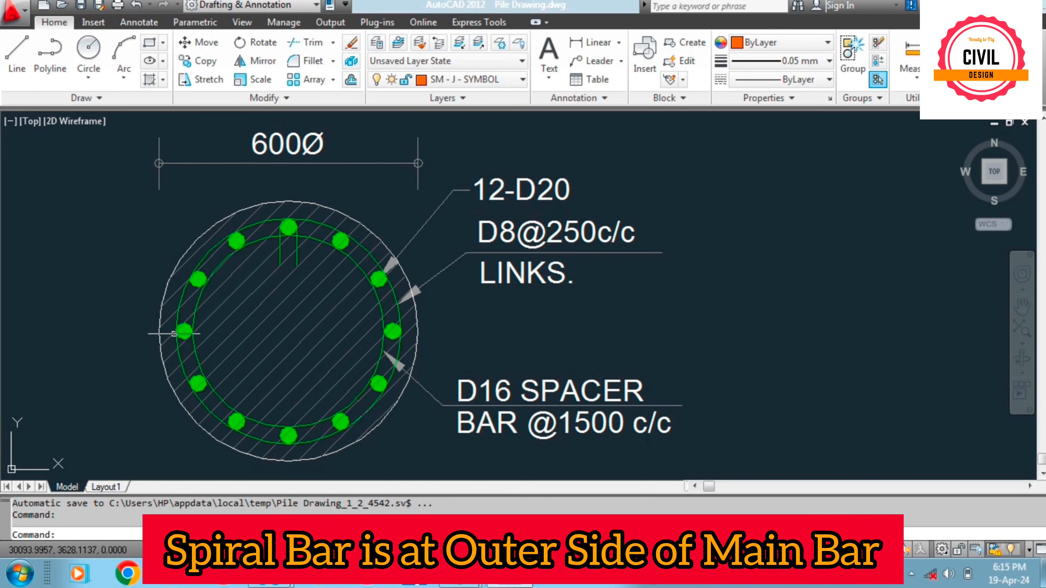
- Highlight the spacer bar circle in Section 1, and switch to the Pile BBS workbook to examine the Spacer Bar row's diameter formula
click(184, 331)
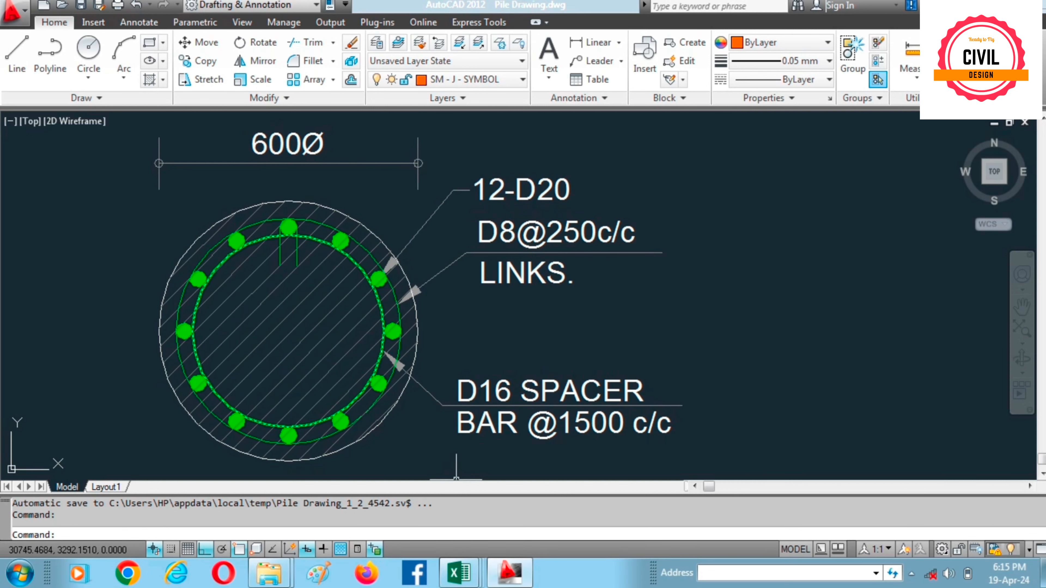
mouse_move(459, 573)
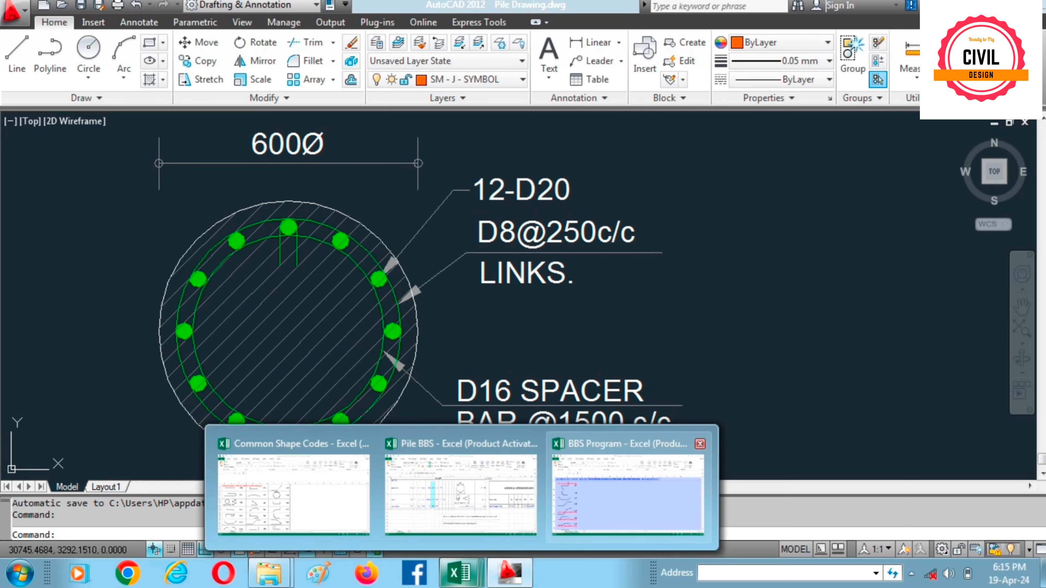
click(460, 490)
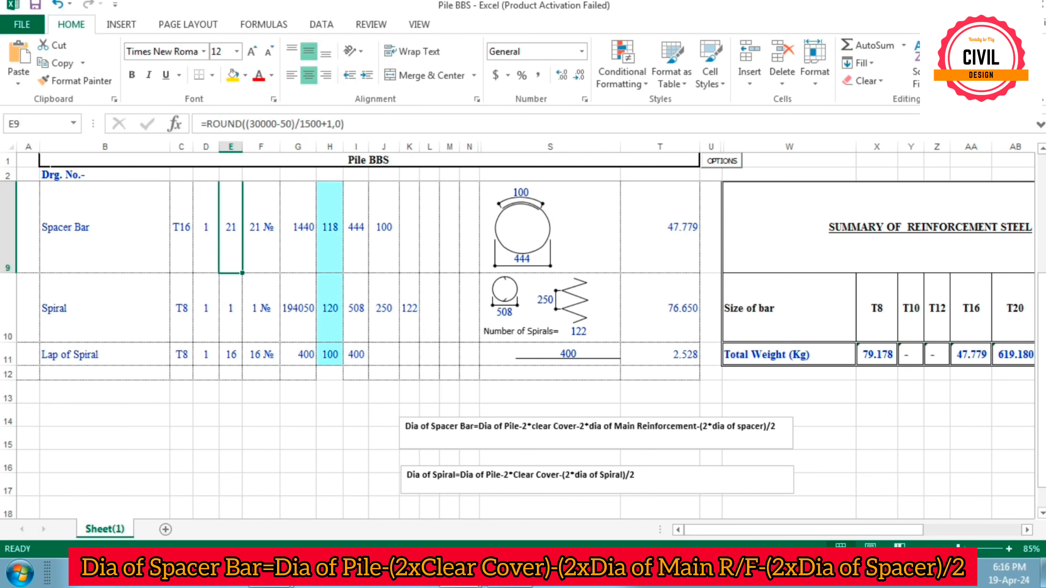
scroll(523, 350, up, 1)
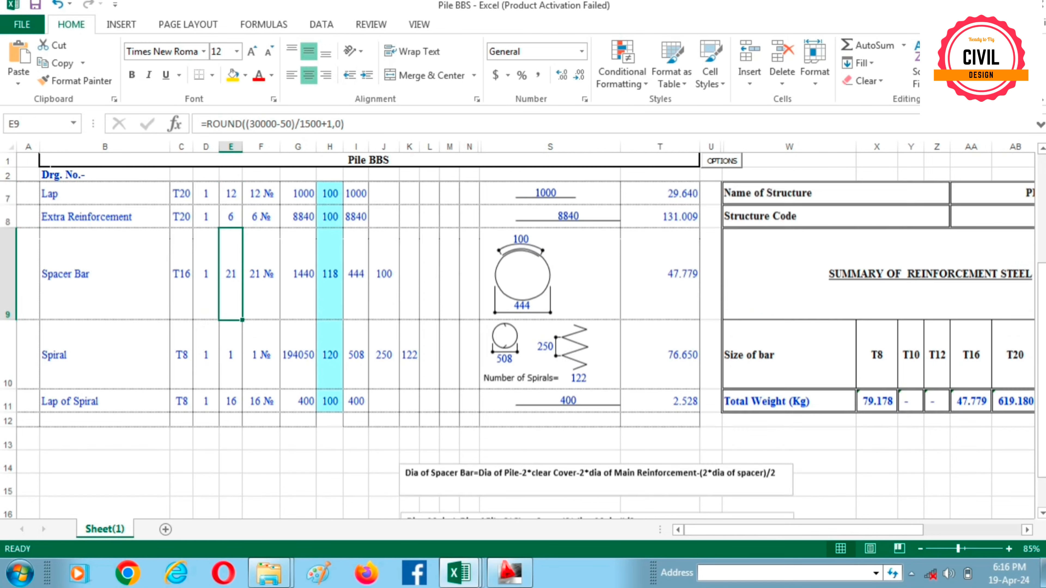
key(Right)
key(Right)
key(Right)
key(Right)
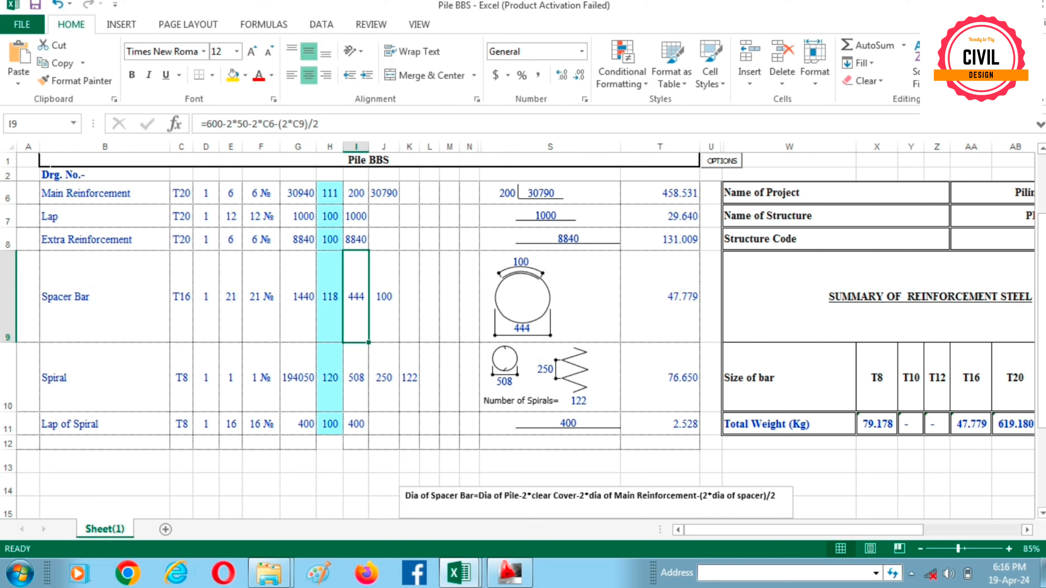
key(F2)
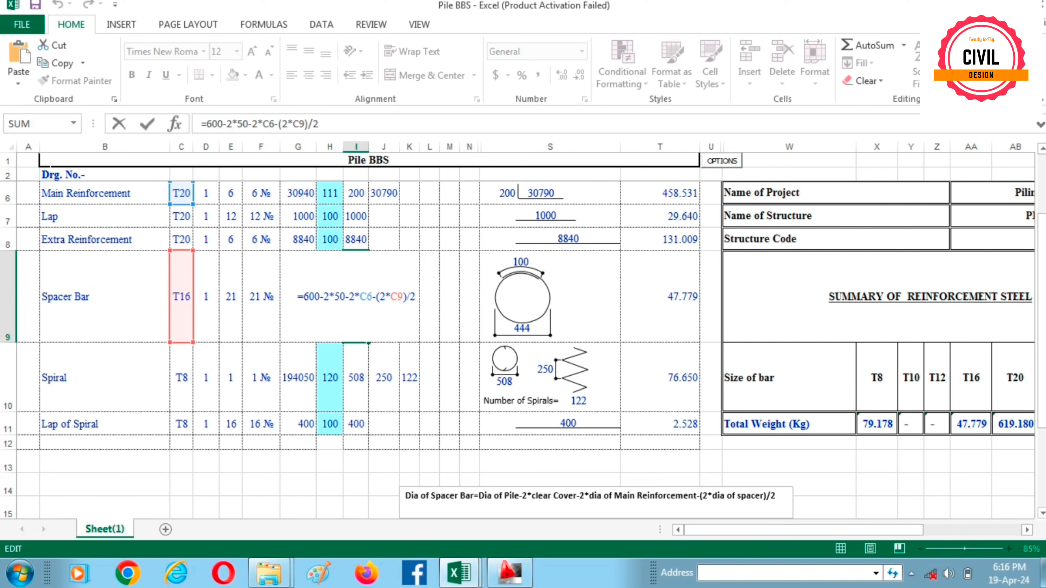
key(ctrl+Return)
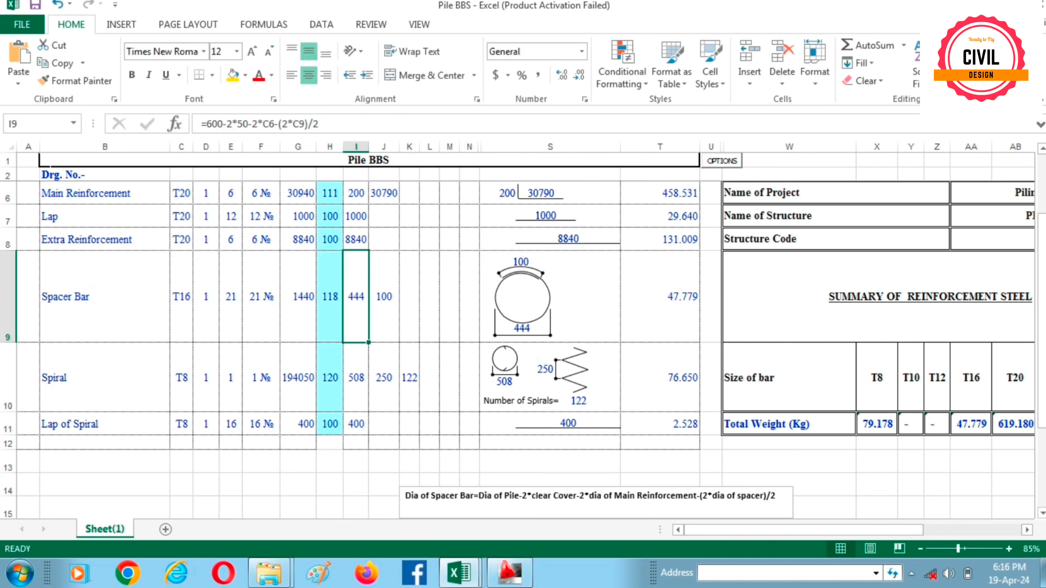
- Examine the Spacer Bar row's lap length, cutting length formula and number-of-bars formula
click(384, 297)
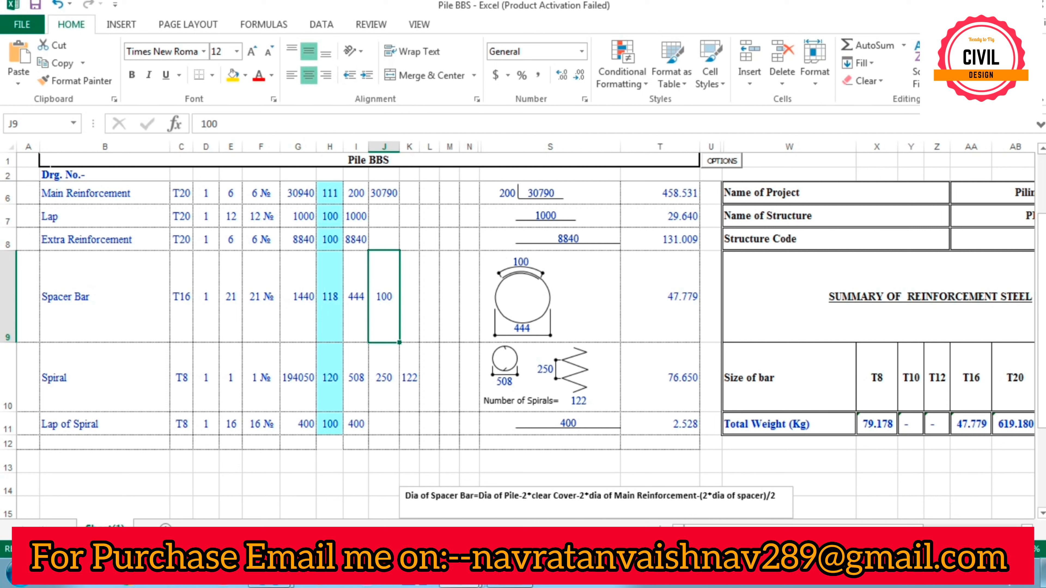
key(Left)
key(Left)
key(Left)
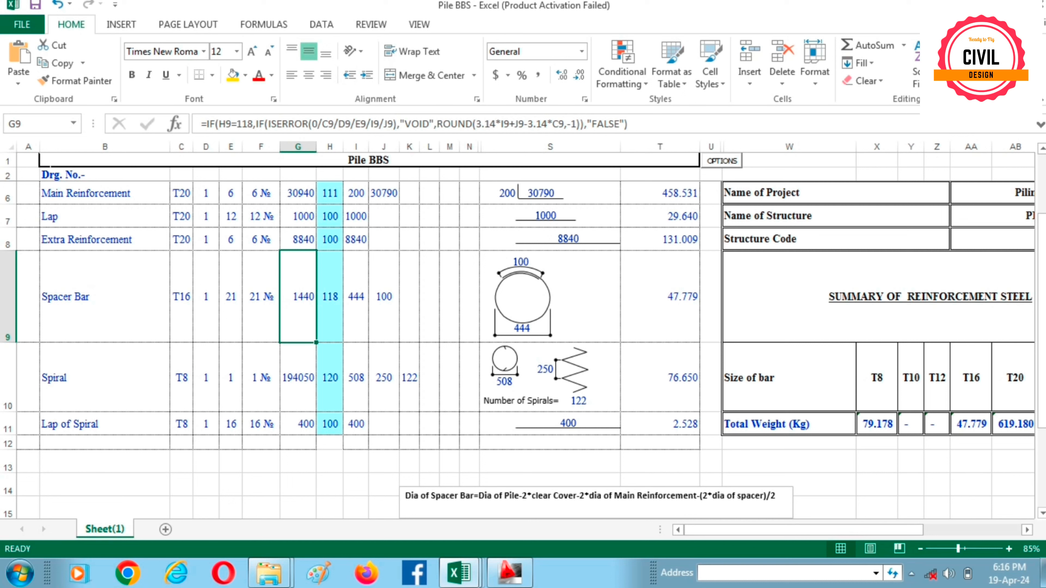
click(231, 297)
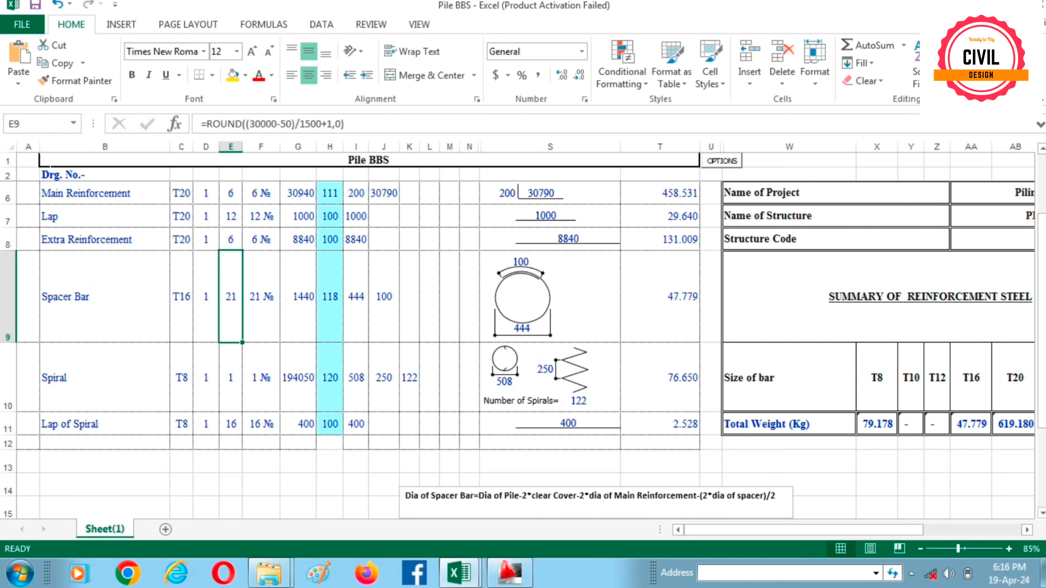
- Switch to the AutoCAD pile drawing and examine the spacer bar size and spacing callout in Section 1
click(509, 573)
scroll(490, 289, down, 4)
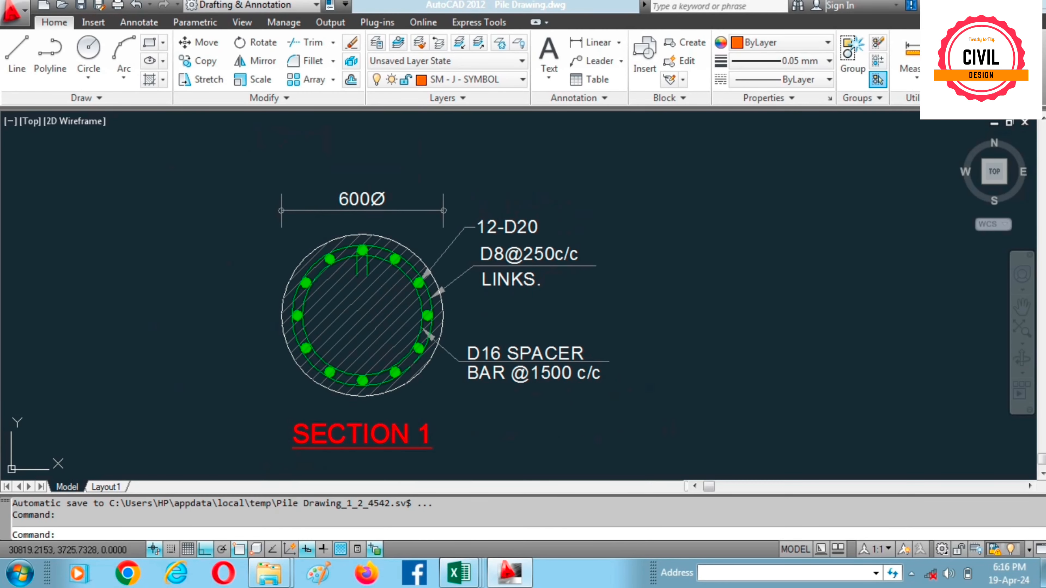
scroll(556, 412, up, 3)
scroll(568, 396, up, 2)
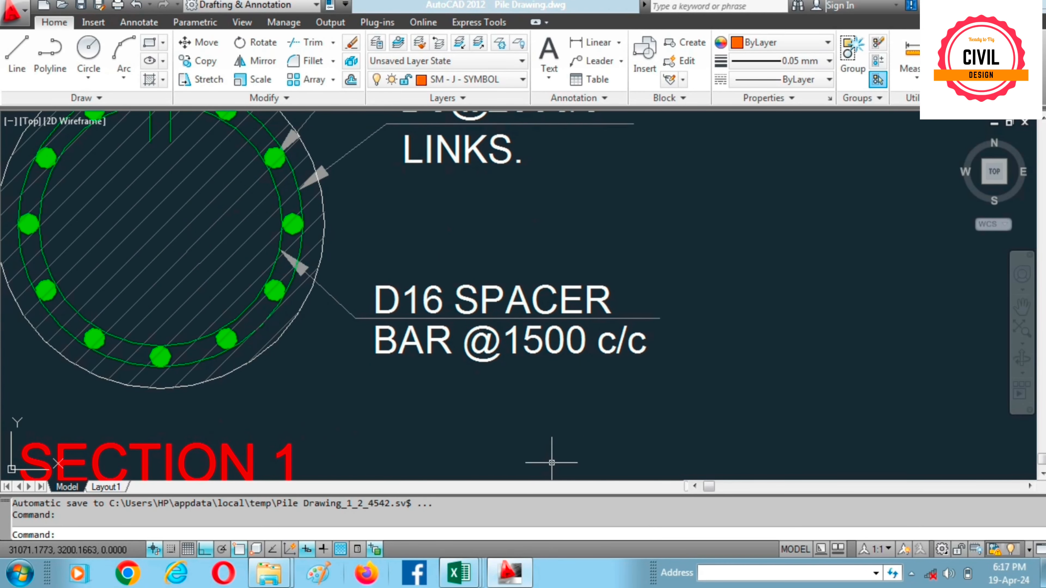
- Switch to the Pile BBS workbook in Excel and select the Spiral row's description cell
mouse_move(460, 573)
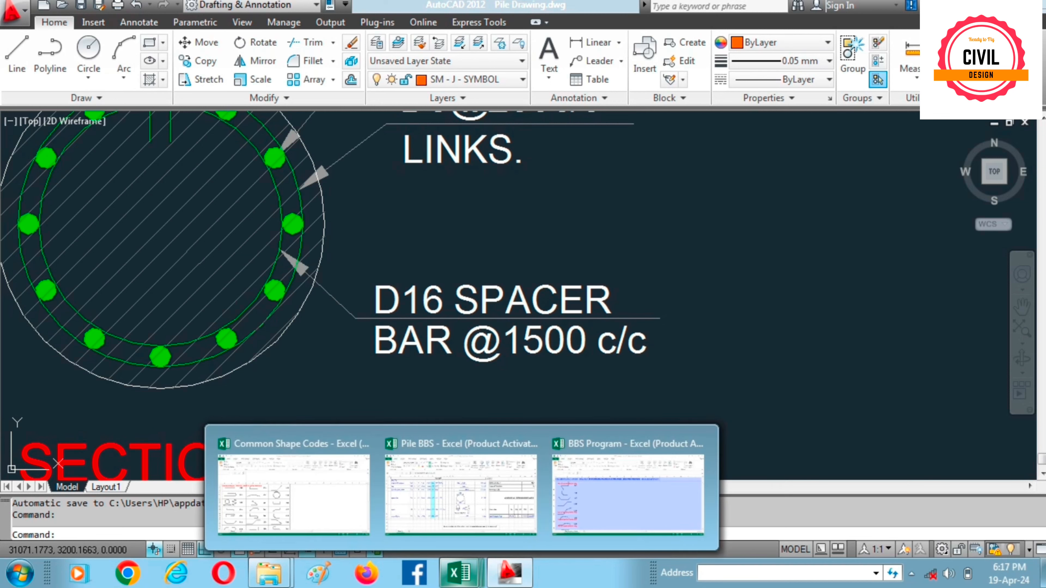
click(461, 495)
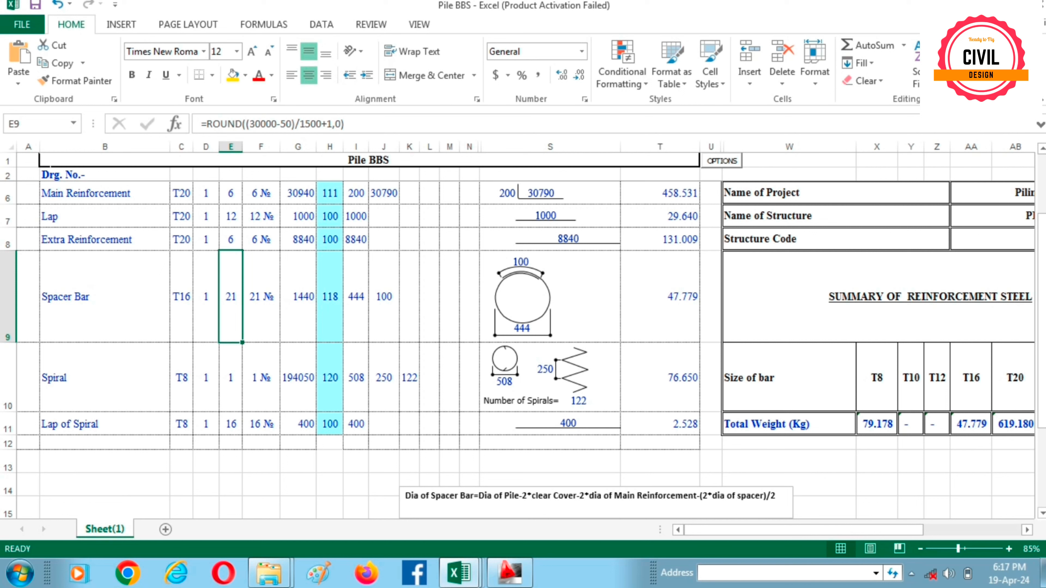
click(105, 378)
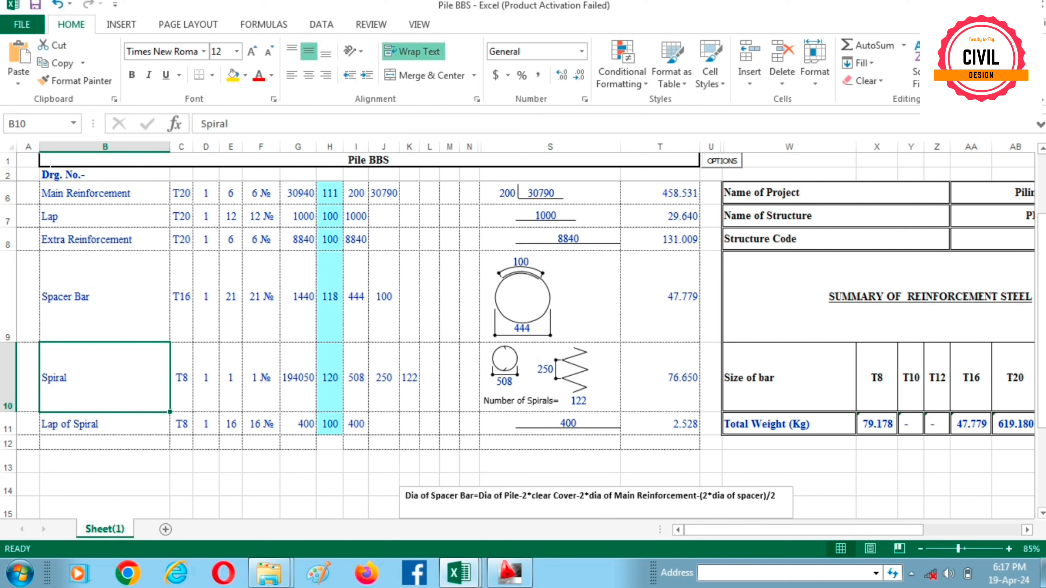
- Switch to the AutoCAD pile drawing and examine the link callouts across Sections 1, 2 and 3, ending on Section 1
click(510, 573)
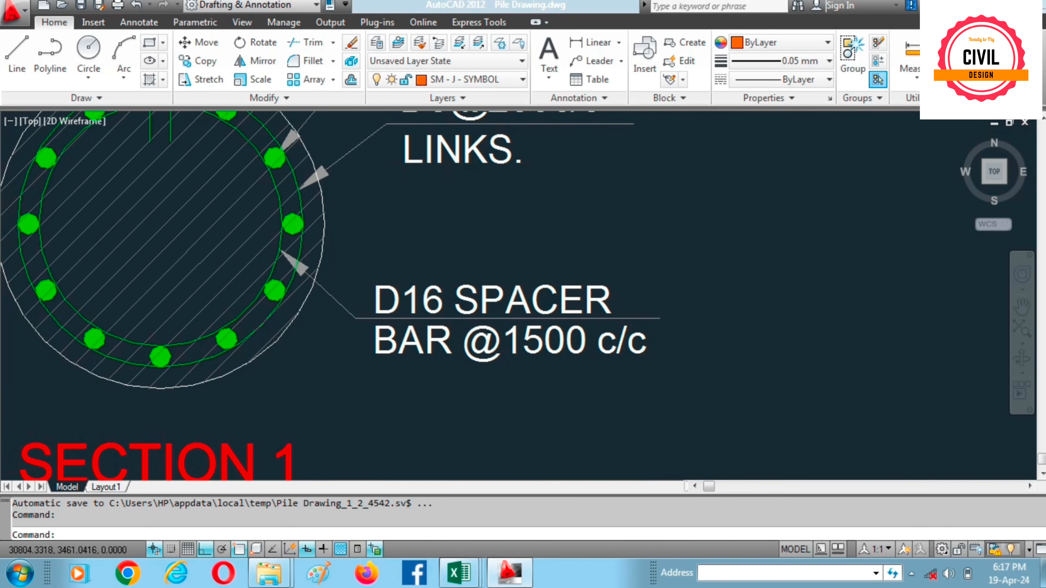
scroll(413, 318, down, 6)
scroll(408, 357, up, 3)
scroll(412, 358, down, 5)
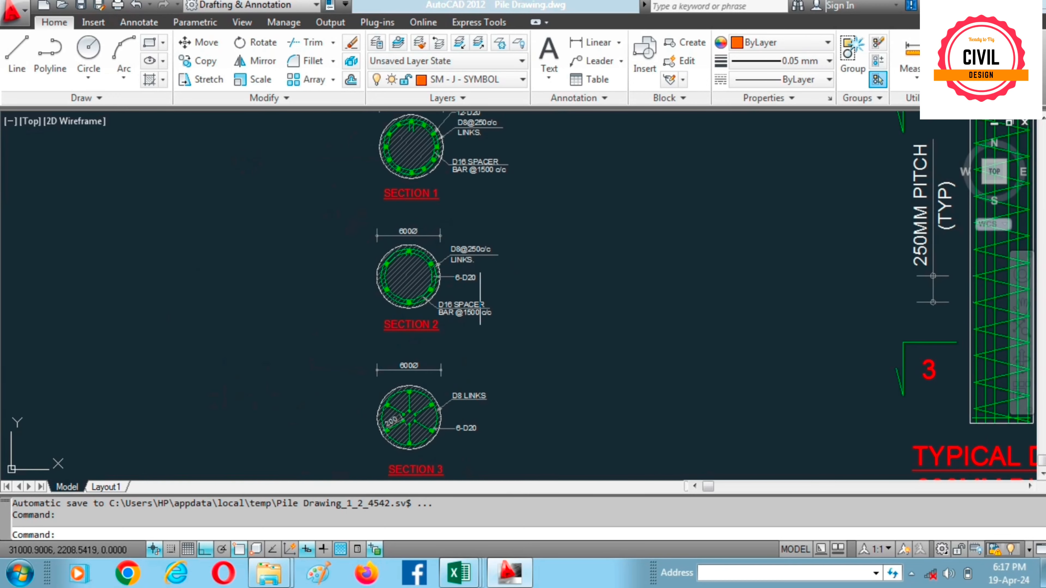
scroll(476, 407, up, 4)
scroll(476, 410, up, 2)
scroll(305, 468, up, 4)
scroll(548, 350, down, 8)
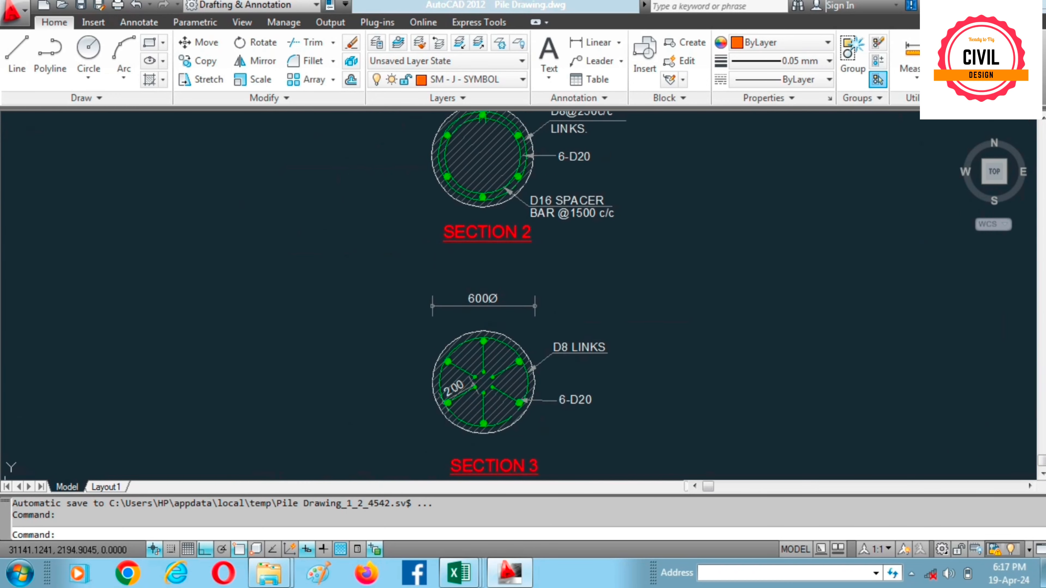
scroll(550, 181, up, 4)
scroll(553, 182, up, 4)
drag(553, 181, 543, 388)
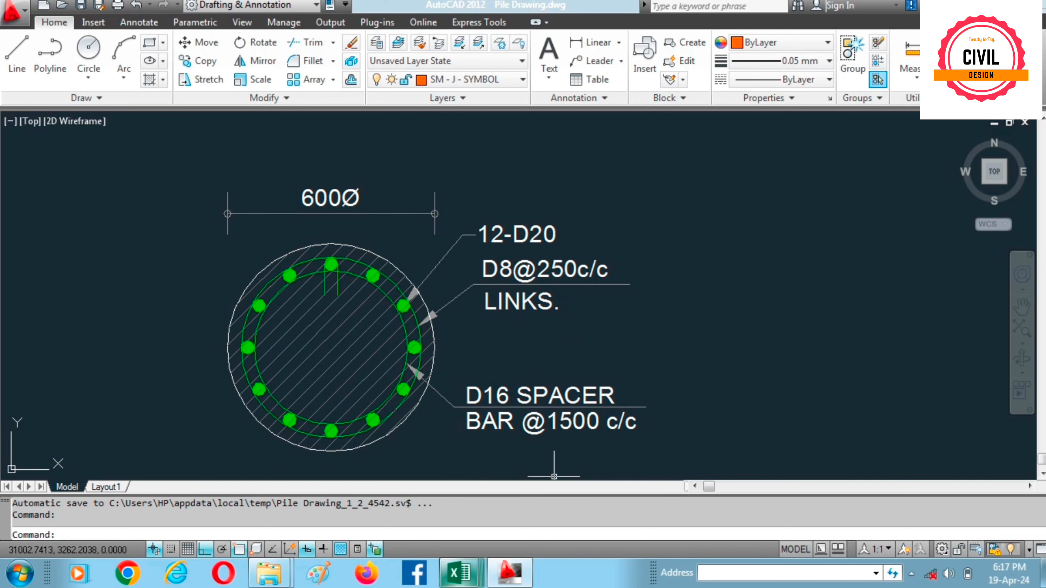
- Switch to the Pile BBS workbook in Excel and examine the Spiral row's number-of-spirals formula and note, pitch and diameter formula
click(458, 573)
click(460, 490)
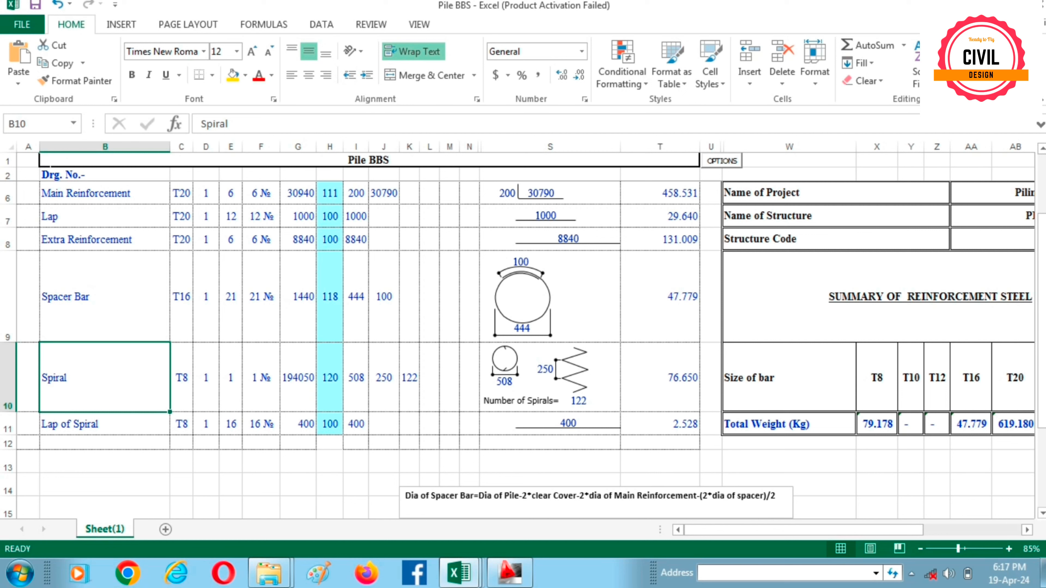
click(409, 377)
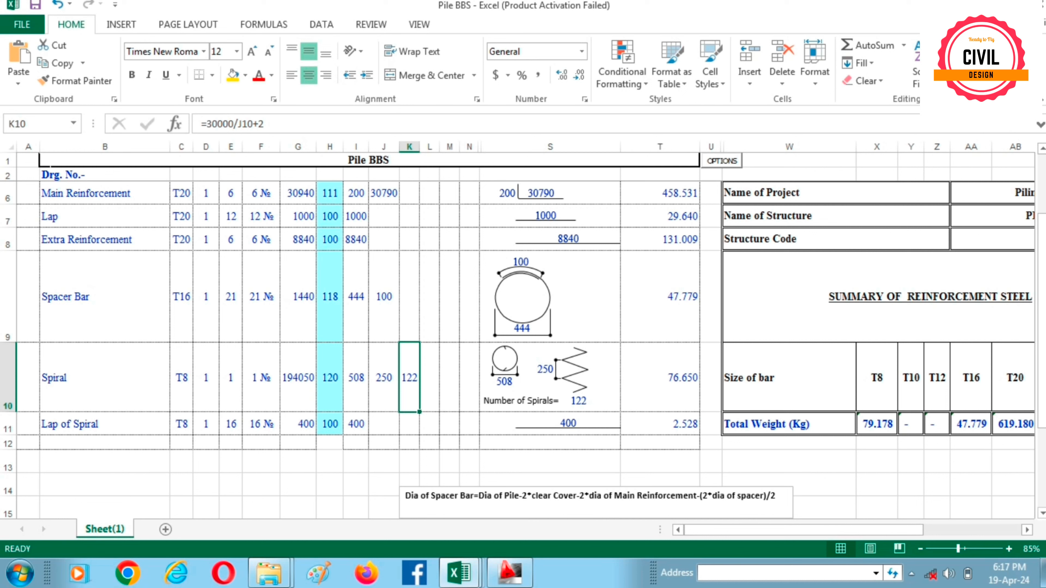
key(F2)
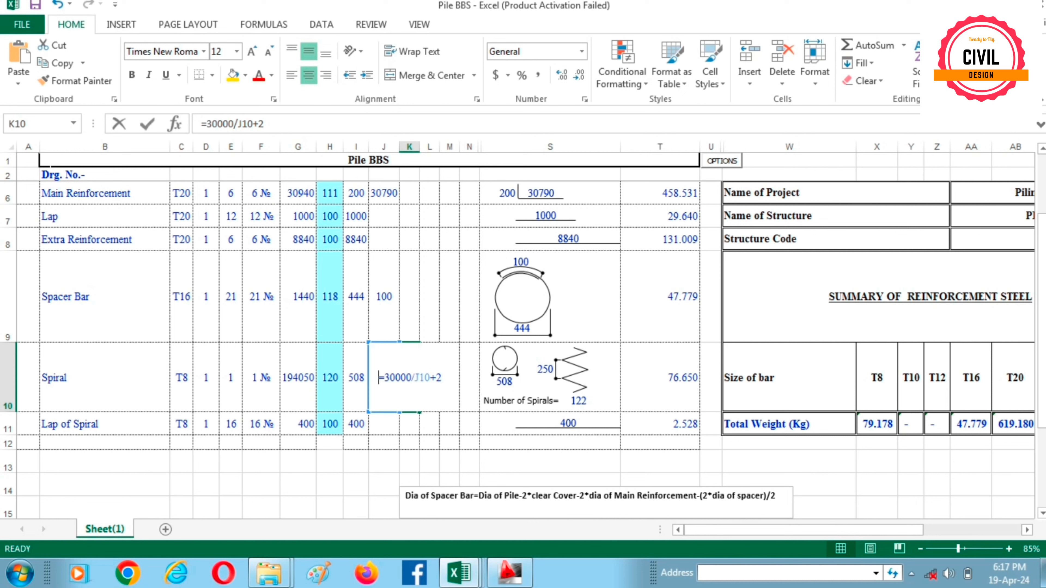
key(Escape)
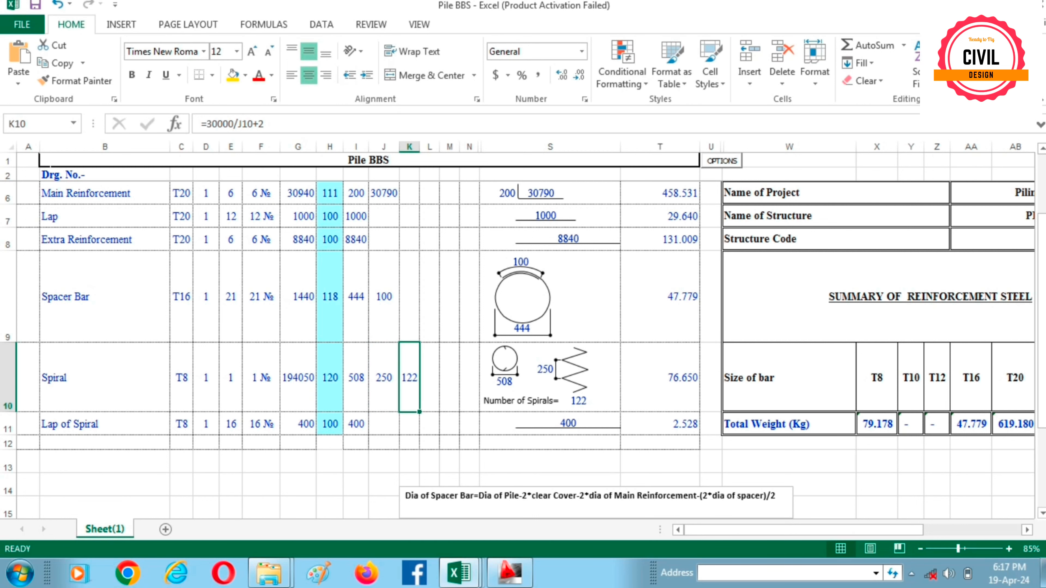
scroll(523, 346, down, 3)
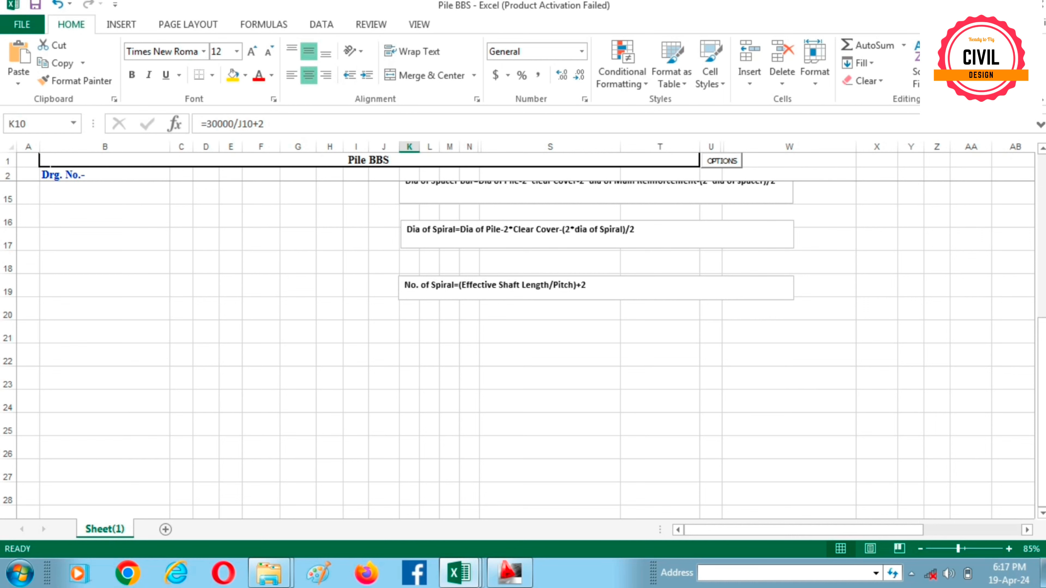
scroll(523, 346, up, 3)
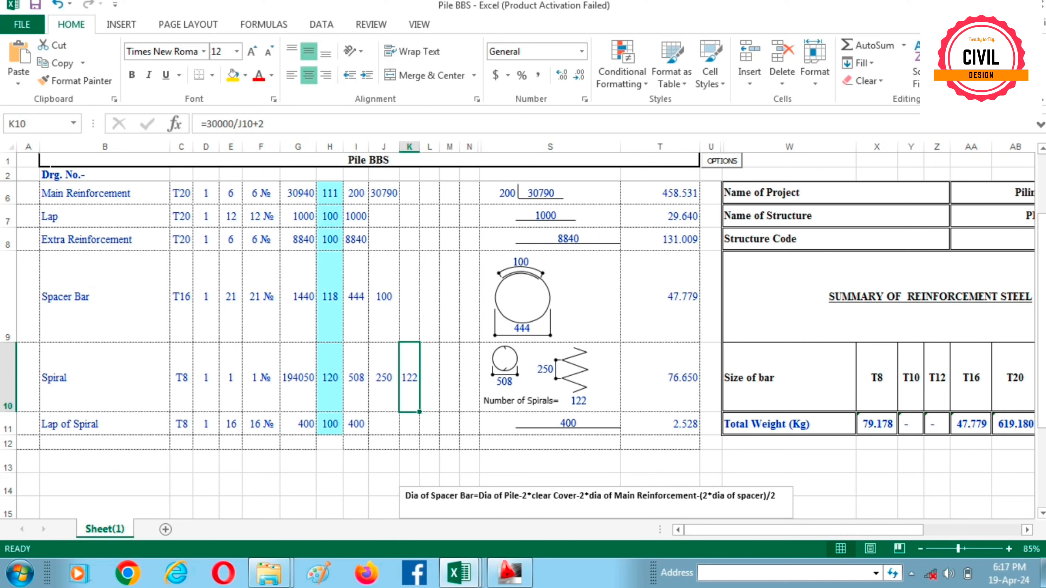
click(384, 378)
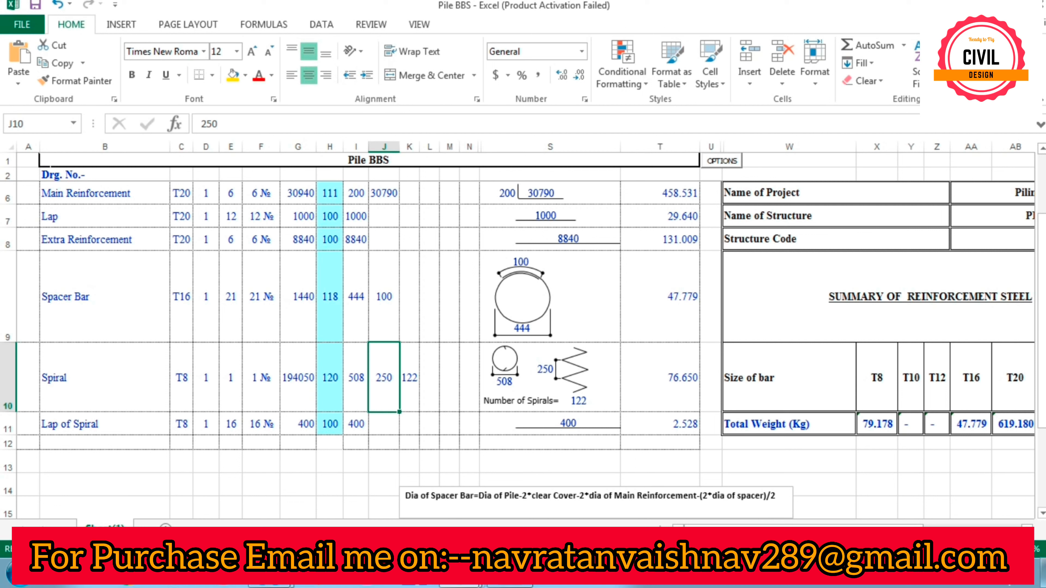
click(356, 378)
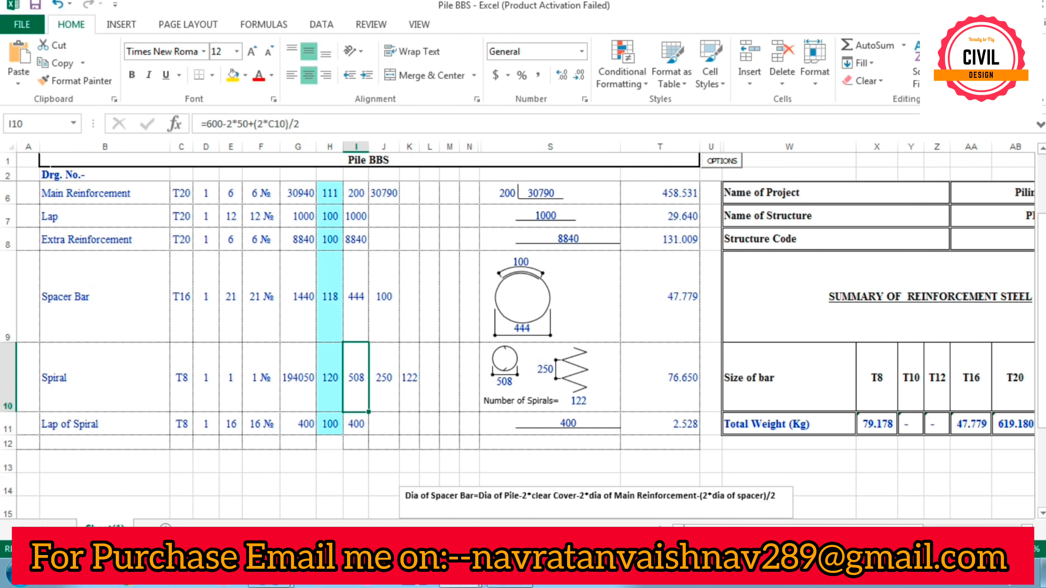
- Correct the spiral diameter note below the table to read "Dia of Spiral=Dia of Pile-2*Clear Cover+(2*dia of Spiral)/2"
scroll(518, 318, down, 1)
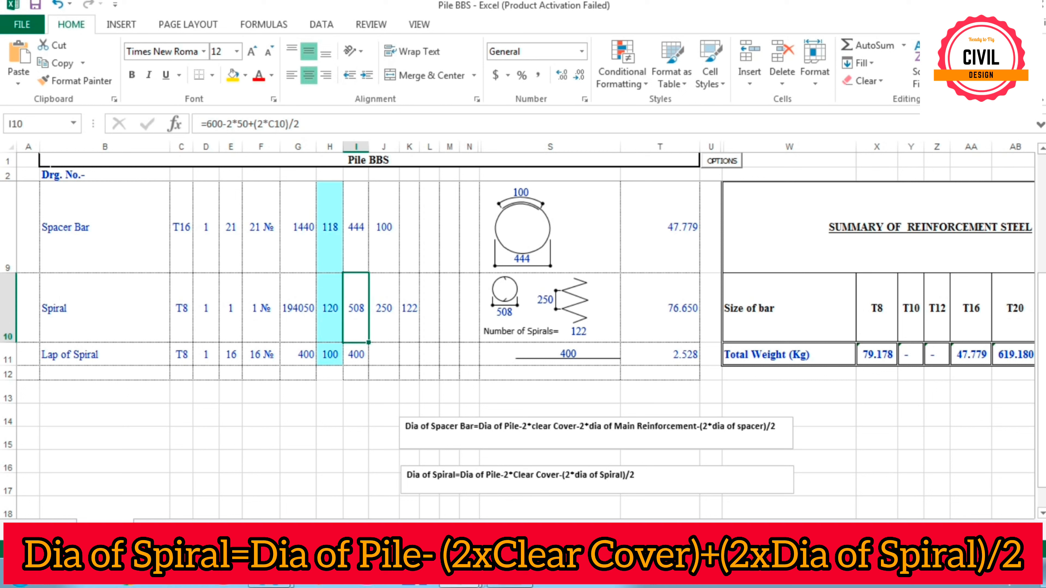
click(561, 475)
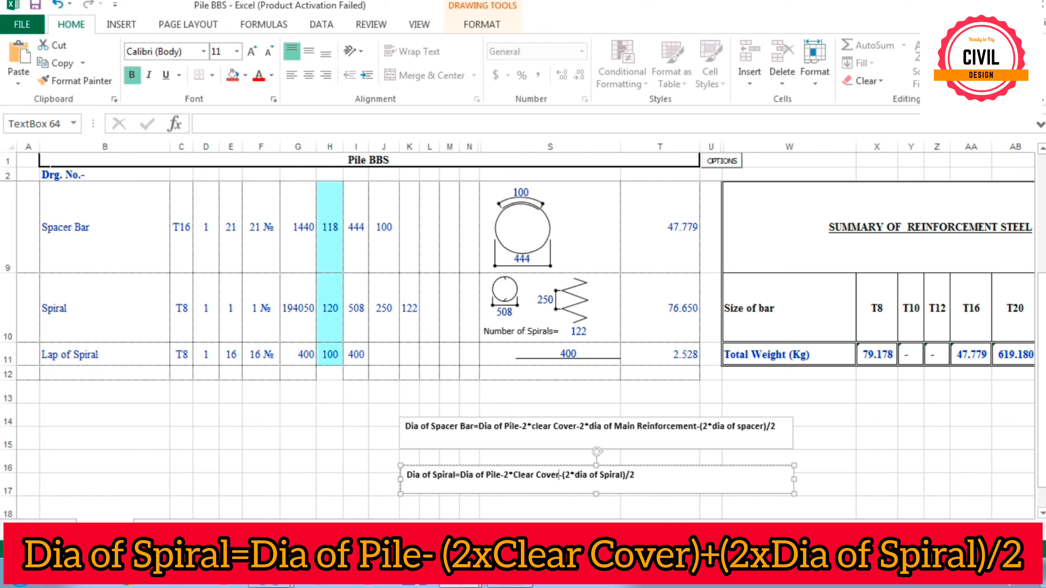
key(BackSpace)
text(+)
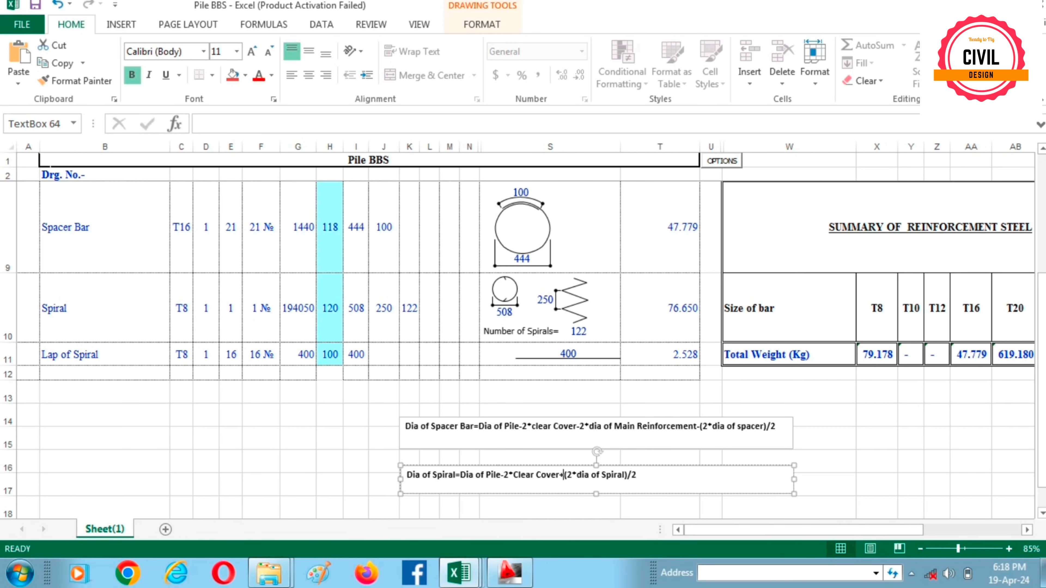
click(877, 438)
scroll(523, 350, up, 2)
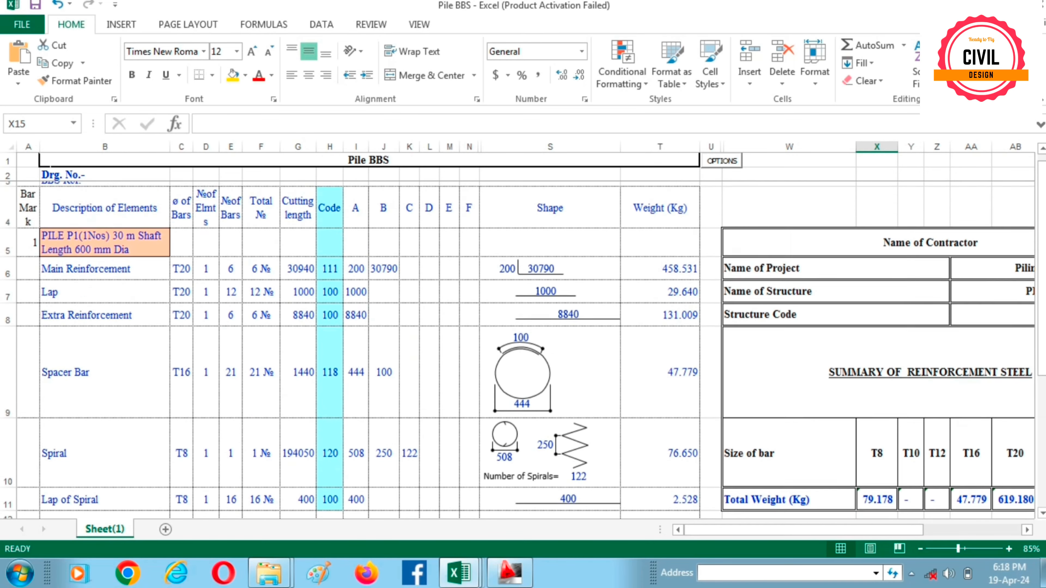
- Switch to the AutoCAD pile drawing and examine the link circle's position around the main bars in Section 1
click(510, 573)
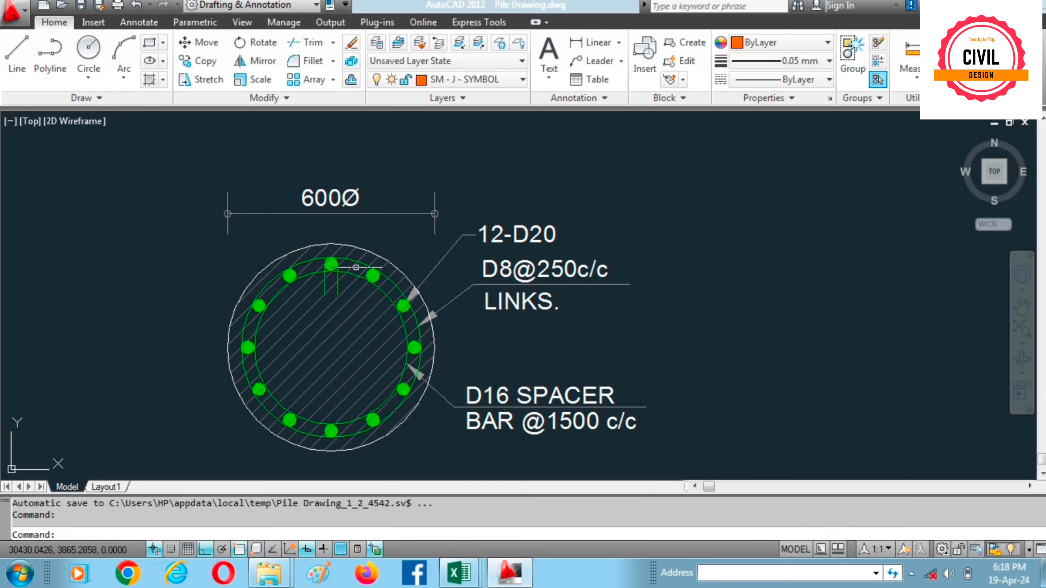
scroll(356, 268, down, 5)
scroll(350, 276, up, 6)
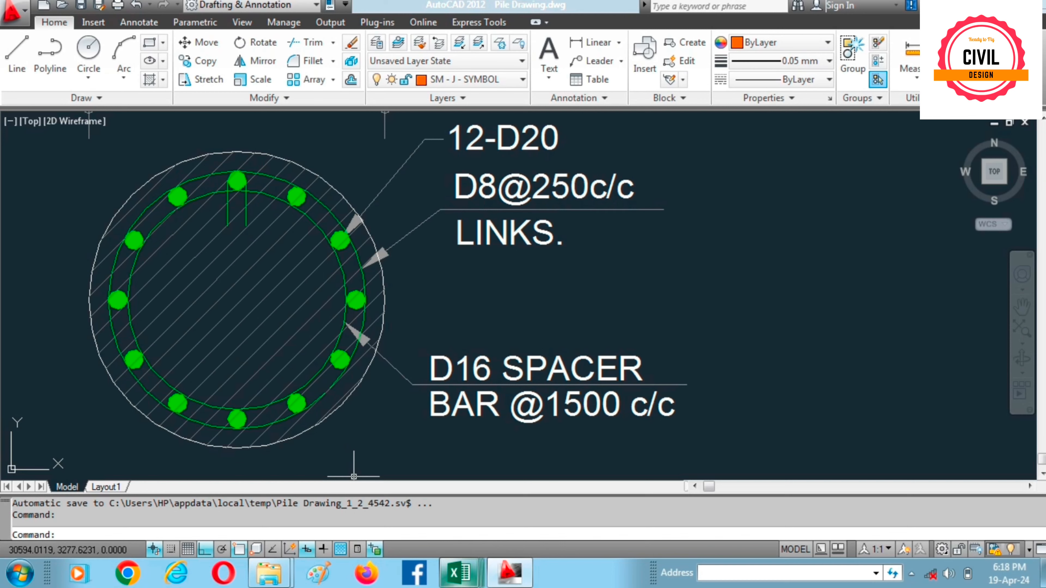
- Switch to the Pile BBS workbook in Excel and examine the Spiral row's diameter and cutting length formulas
mouse_move(459, 573)
click(462, 494)
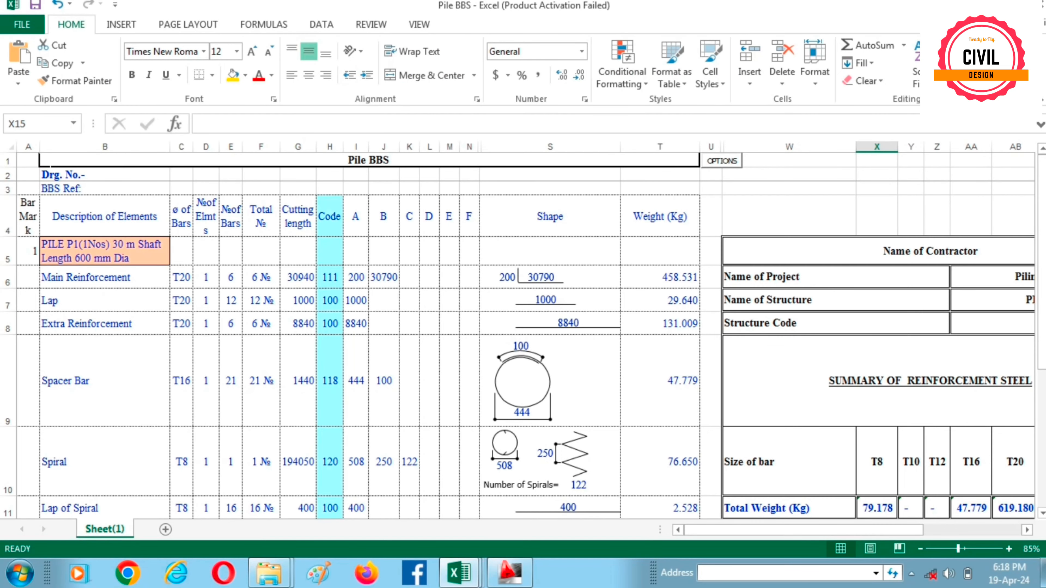
scroll(523, 330, down, 1)
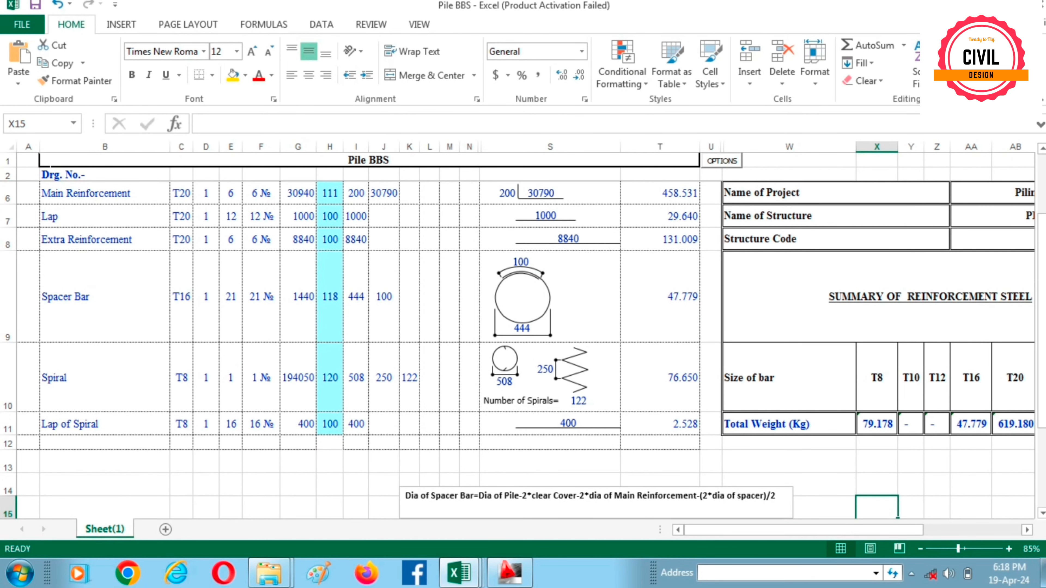
click(356, 378)
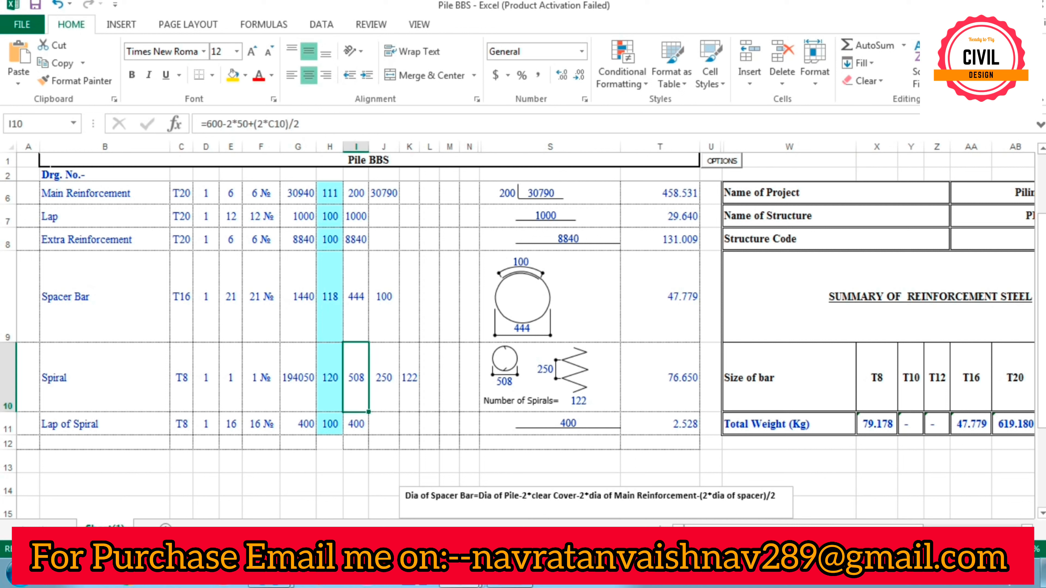
click(298, 377)
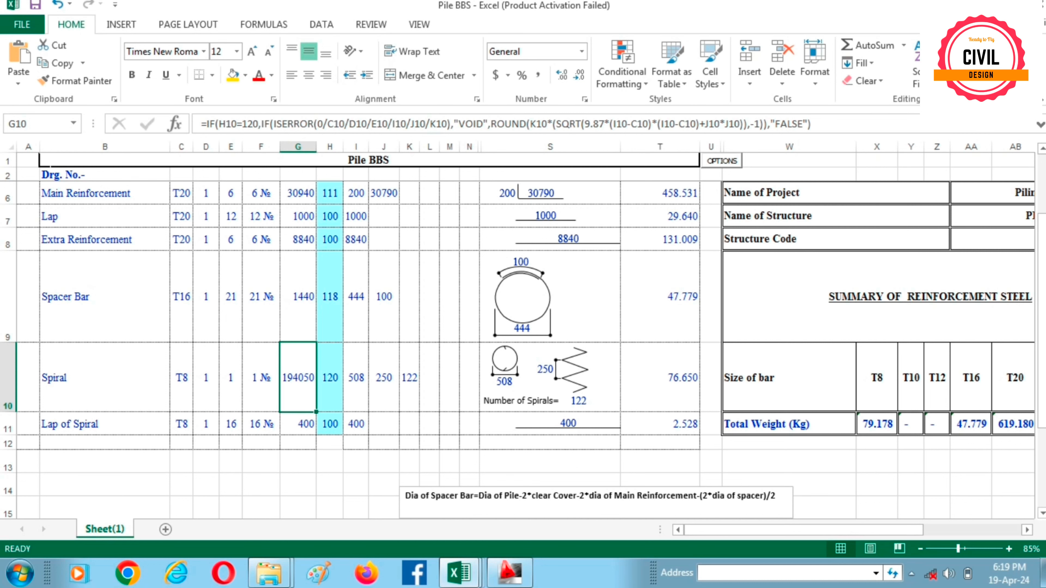
- Examine the Lap of Spiral row's number of bars and the formulas for its lap length, cutting length and weight
scroll(517, 317, down, 1)
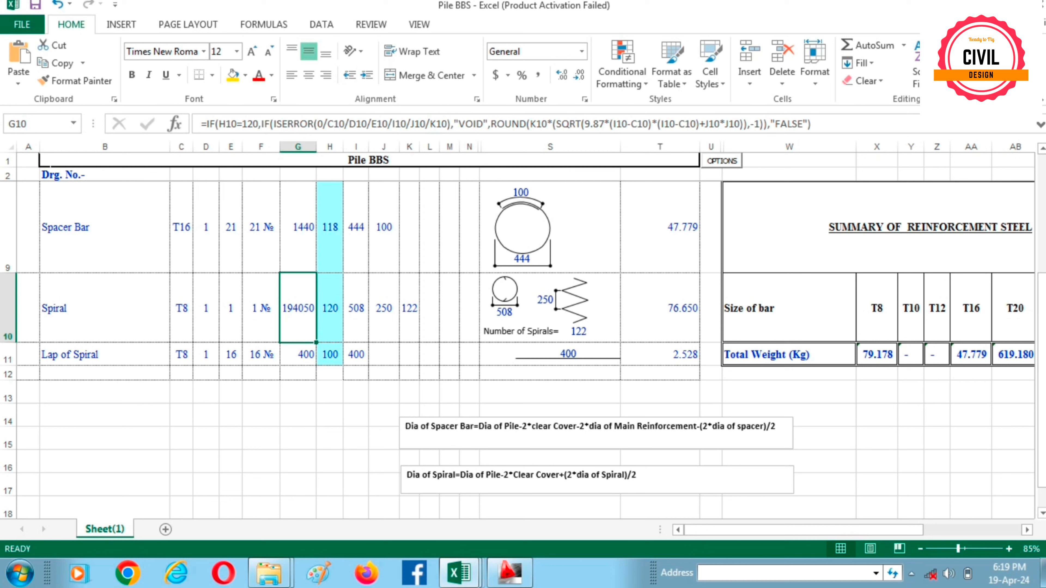
click(231, 355)
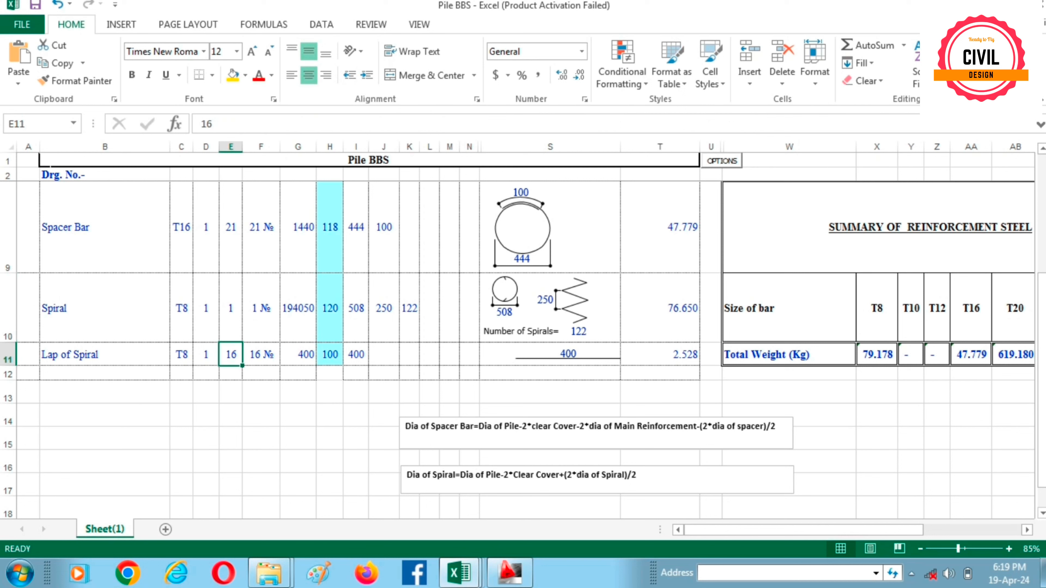
click(356, 354)
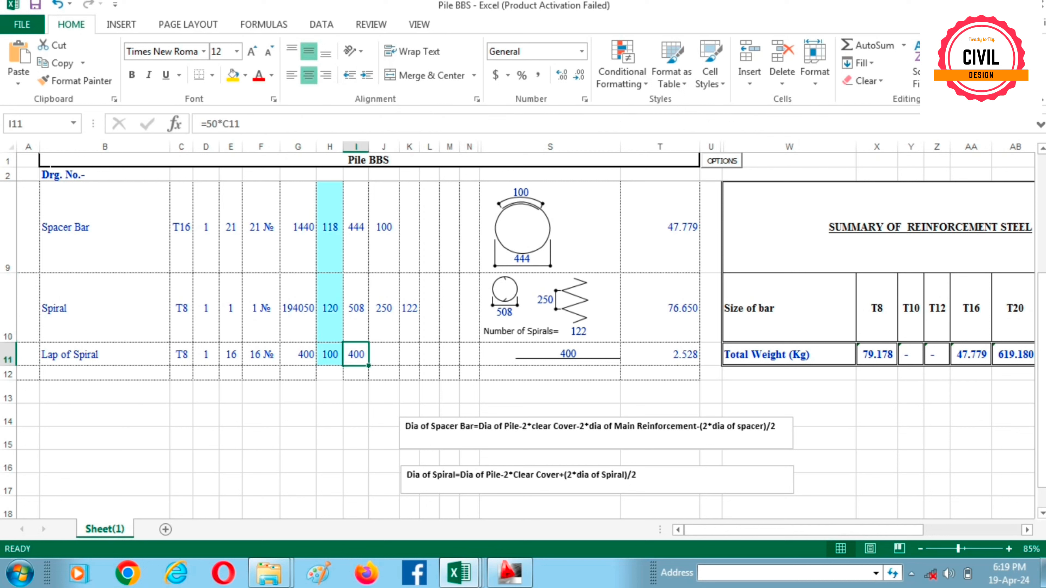
key(F2)
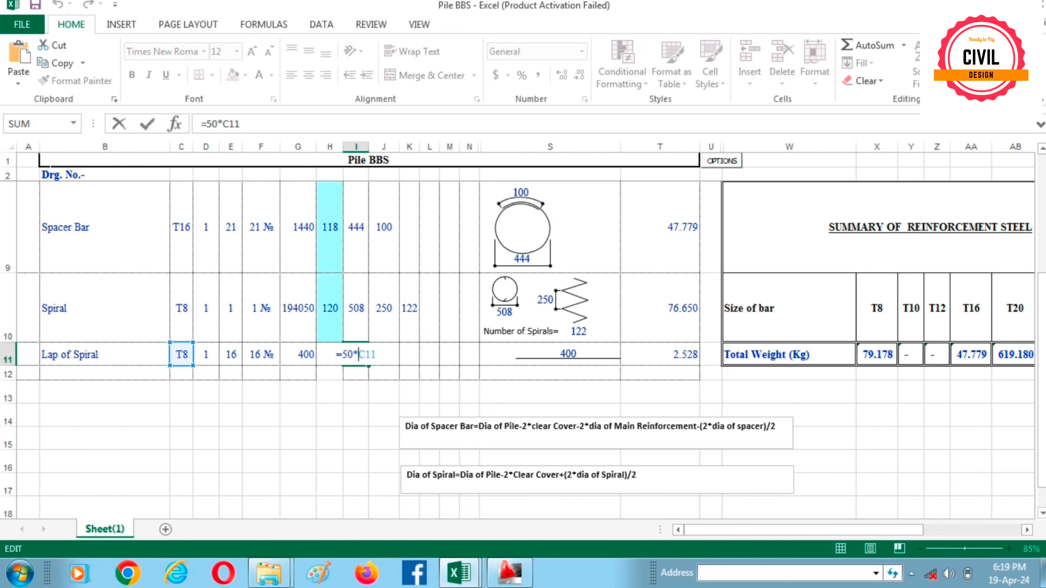
key(Escape)
scroll(523, 329, up, 2)
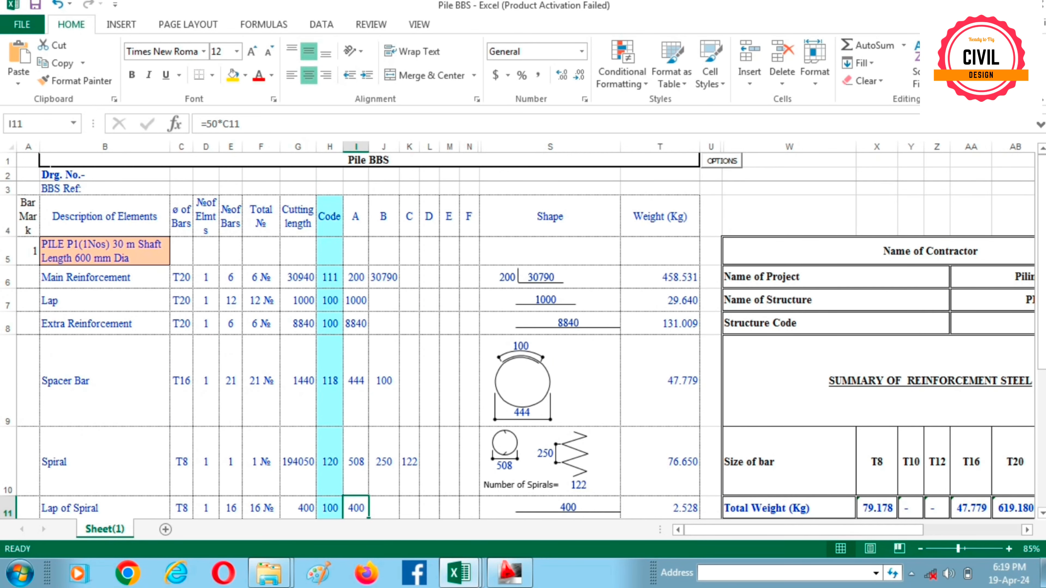
scroll(523, 329, down, 1)
scroll(523, 329, up, 1)
scroll(523, 330, down, 1)
click(298, 423)
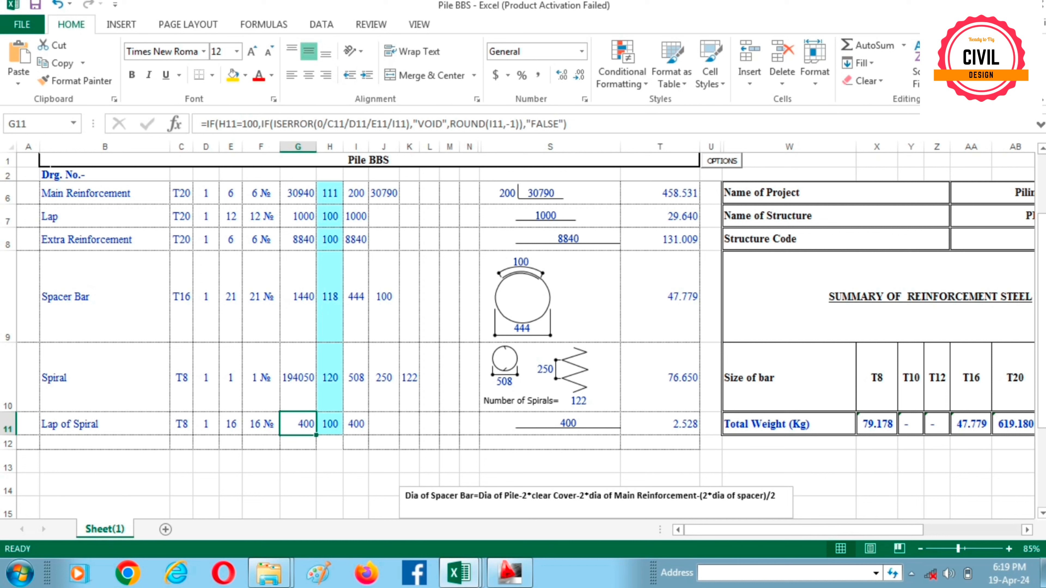
click(660, 424)
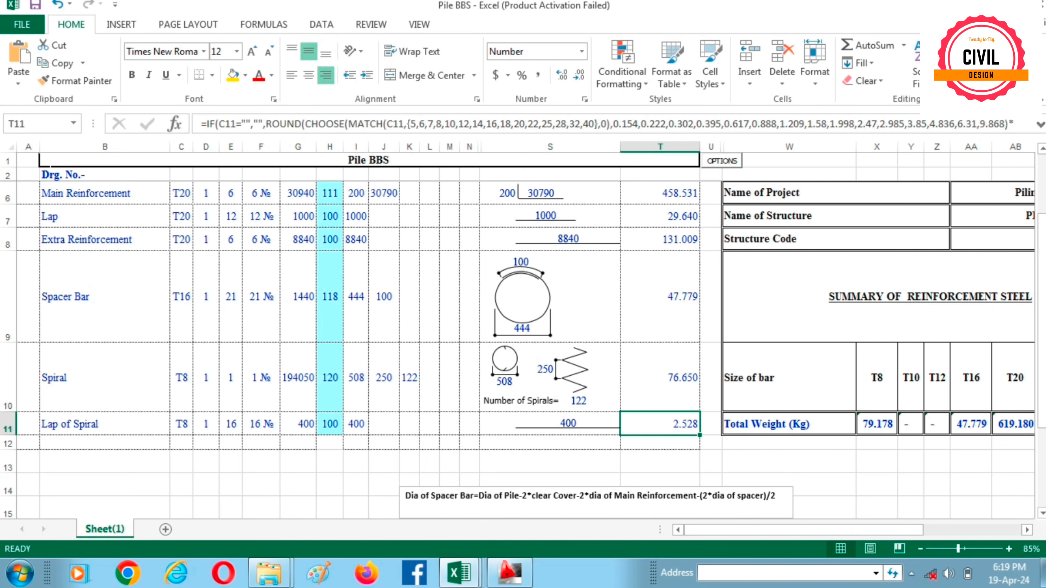
- Select the weights from Main Reinforcement to Lap of Spiral and compare their sum with the total in the reinforcement steel summary
scroll(523, 330, up, 1)
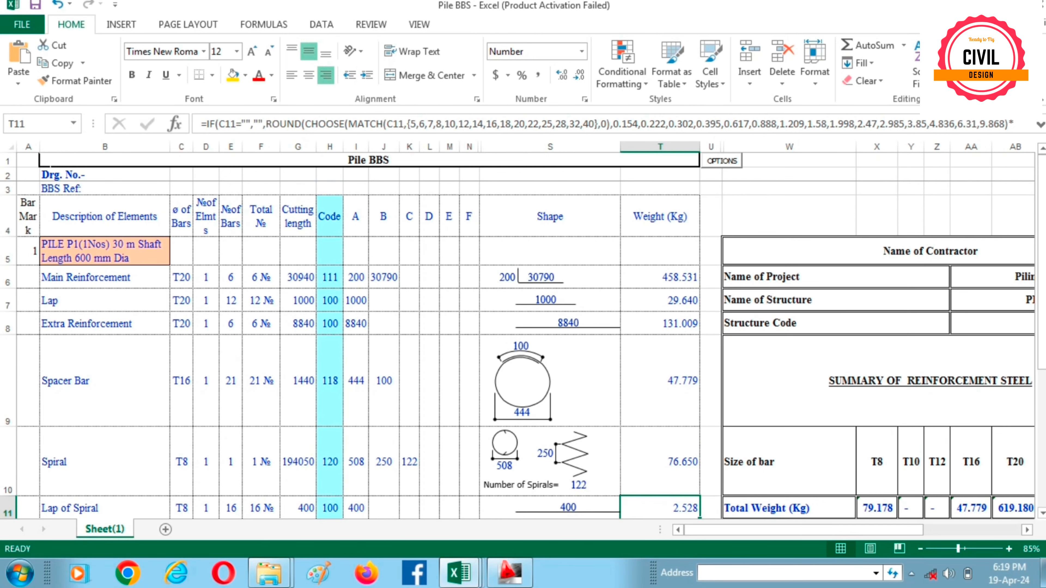
scroll(523, 350, down, 1)
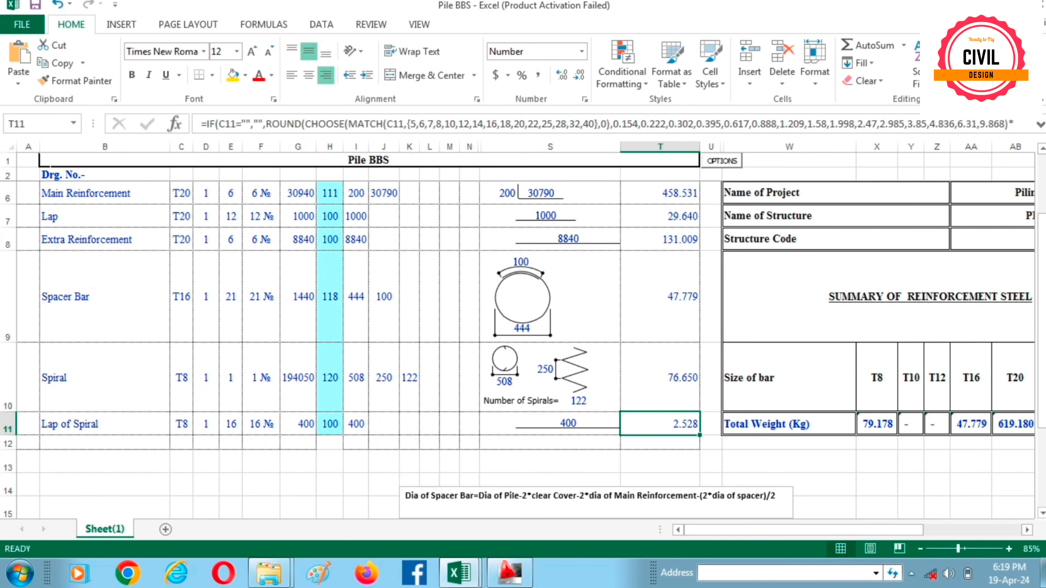
scroll(523, 330, up, 1)
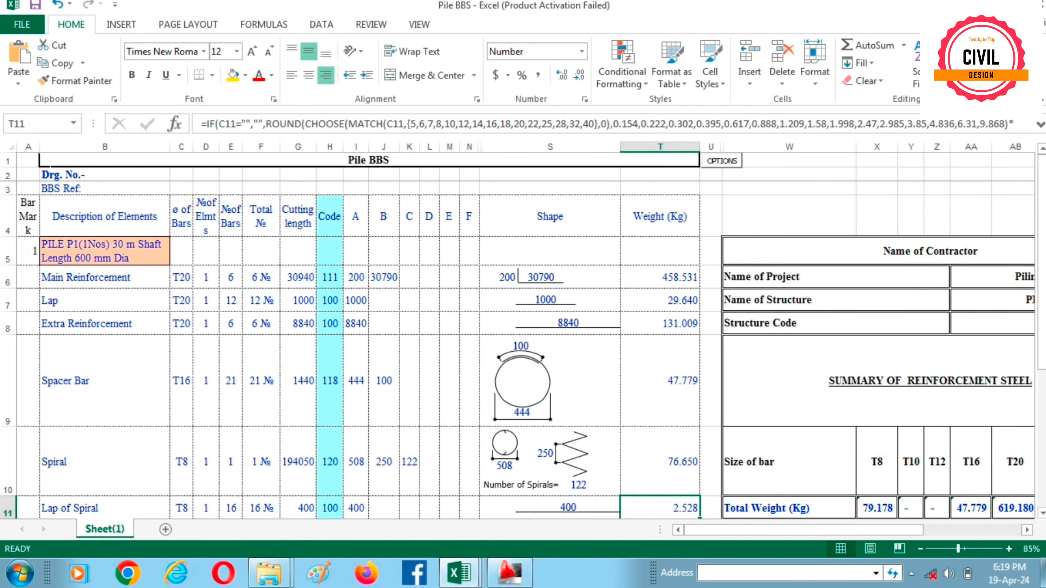
drag(660, 278, 660, 452)
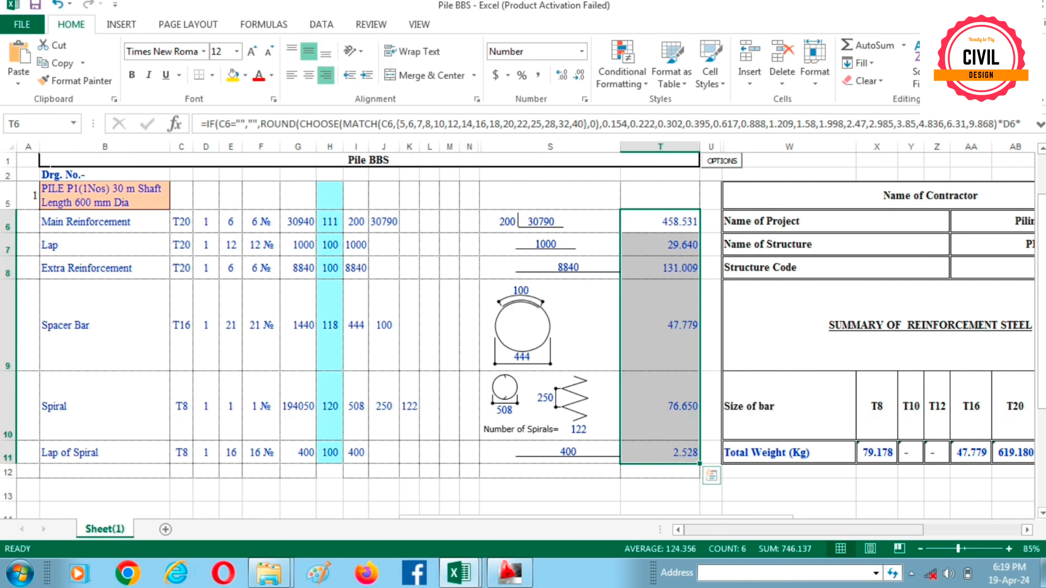
drag(803, 530, 902, 530)
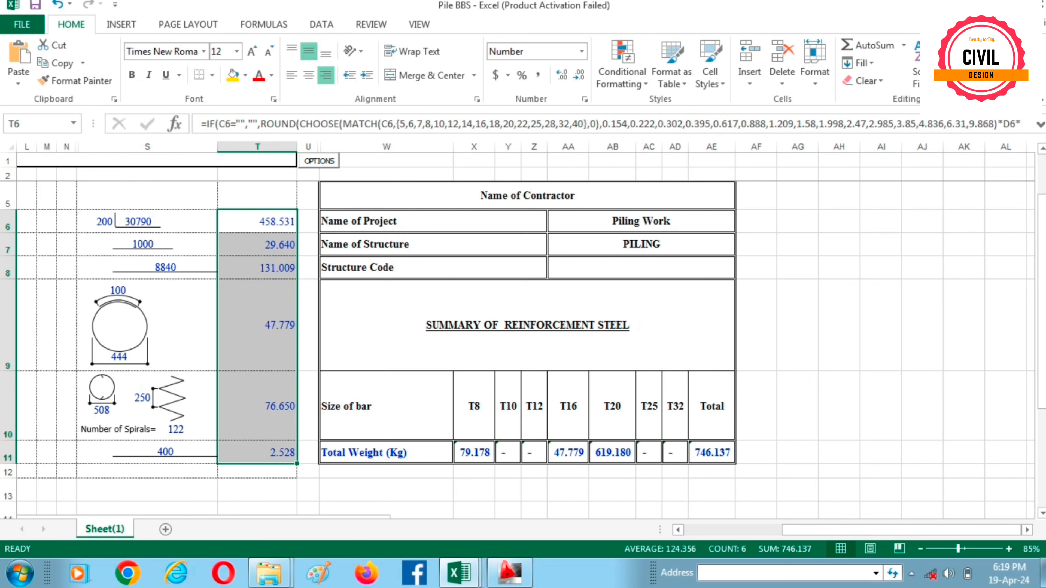
drag(902, 530, 803, 529)
scroll(523, 329, up, 1)
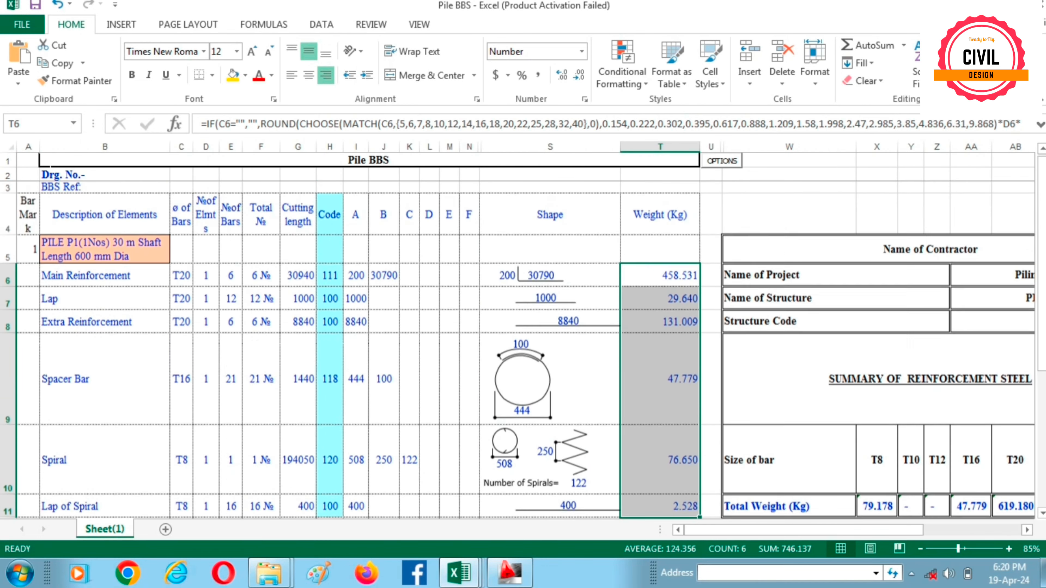